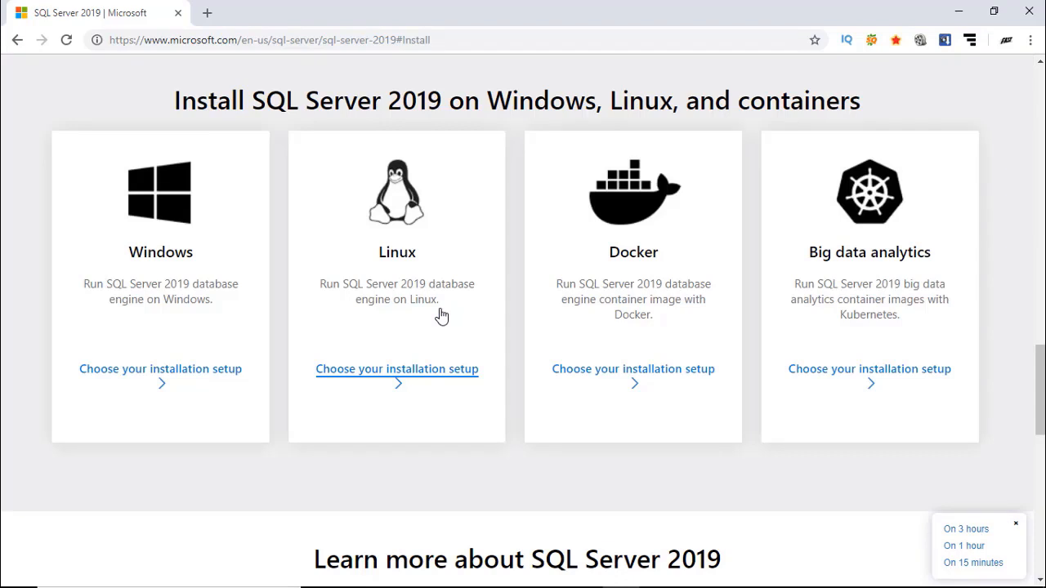
- Request the SQL Server 2019 preview for Windows and submit the completed evaluation form to start the download
click(137, 375)
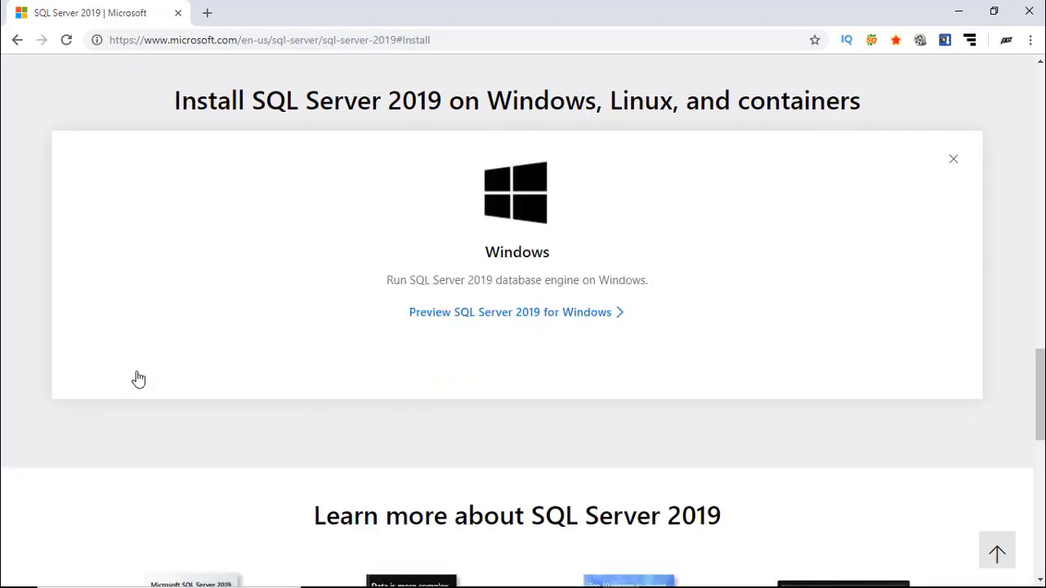
click(490, 321)
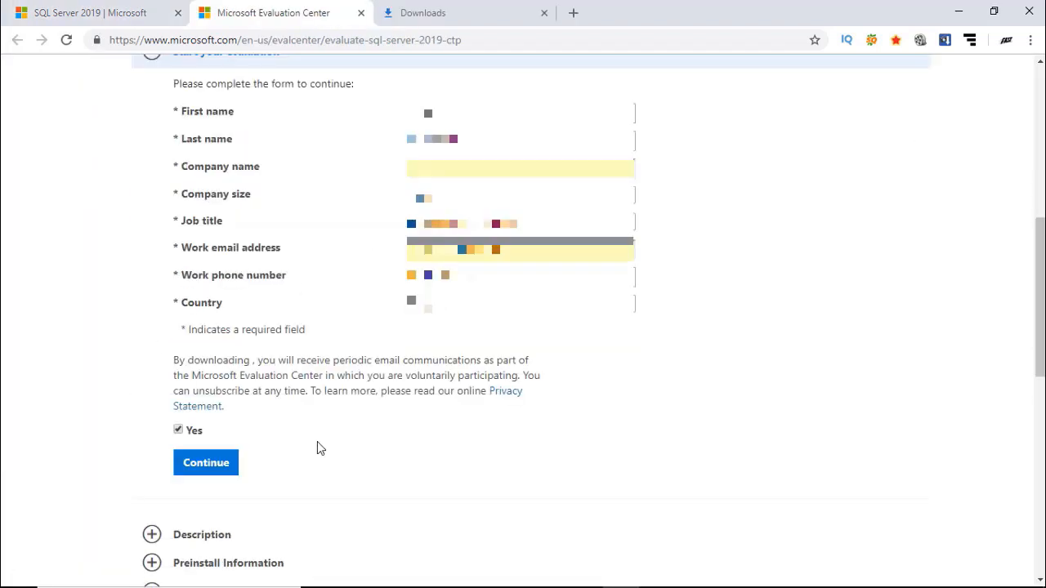
scroll(319, 447, down, 3)
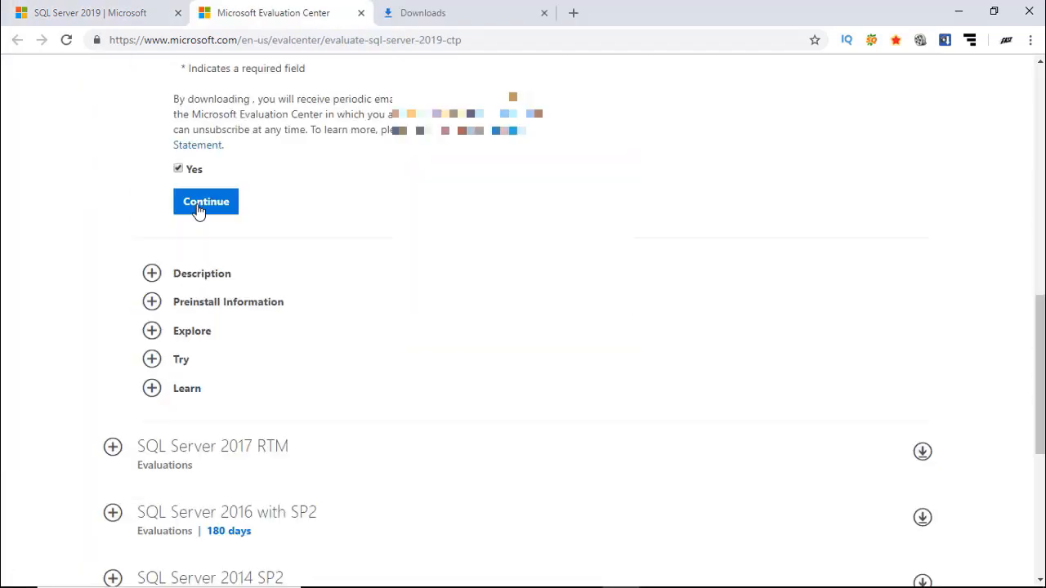
click(201, 210)
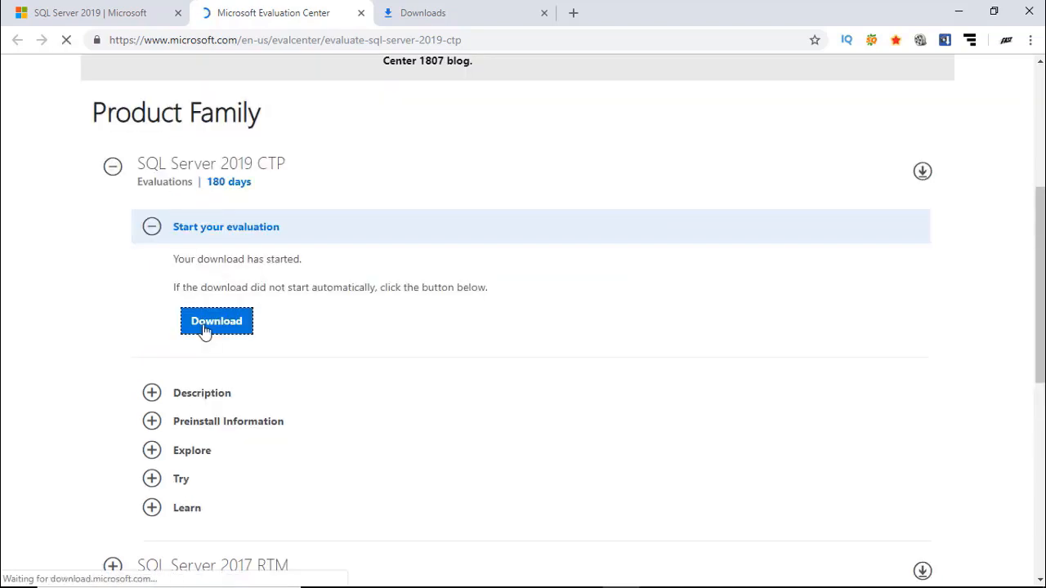
- Run the downloaded SQL Server installer and choose the Download Media installation type
click(158, 567)
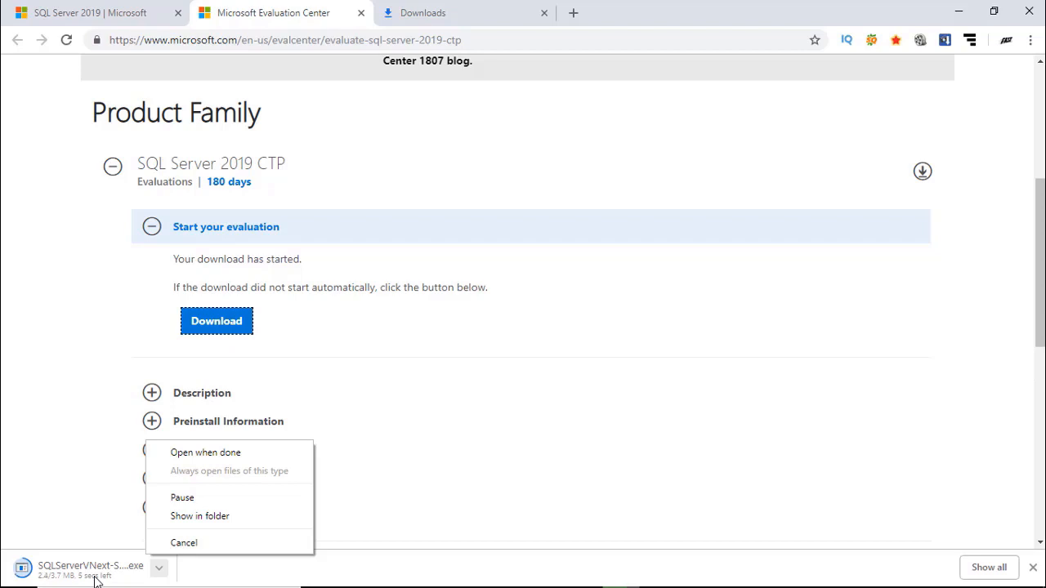
click(95, 572)
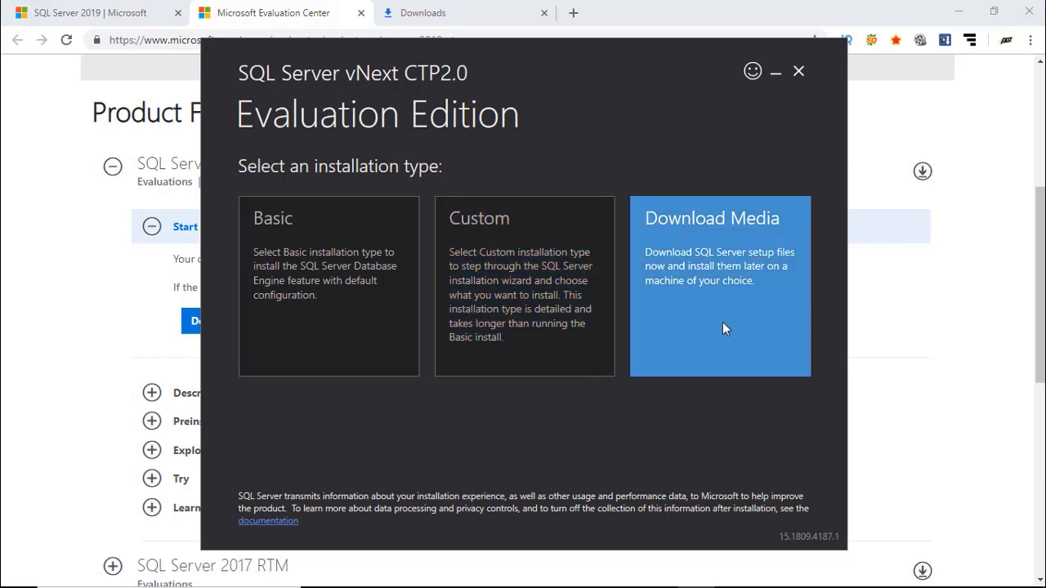
click(723, 327)
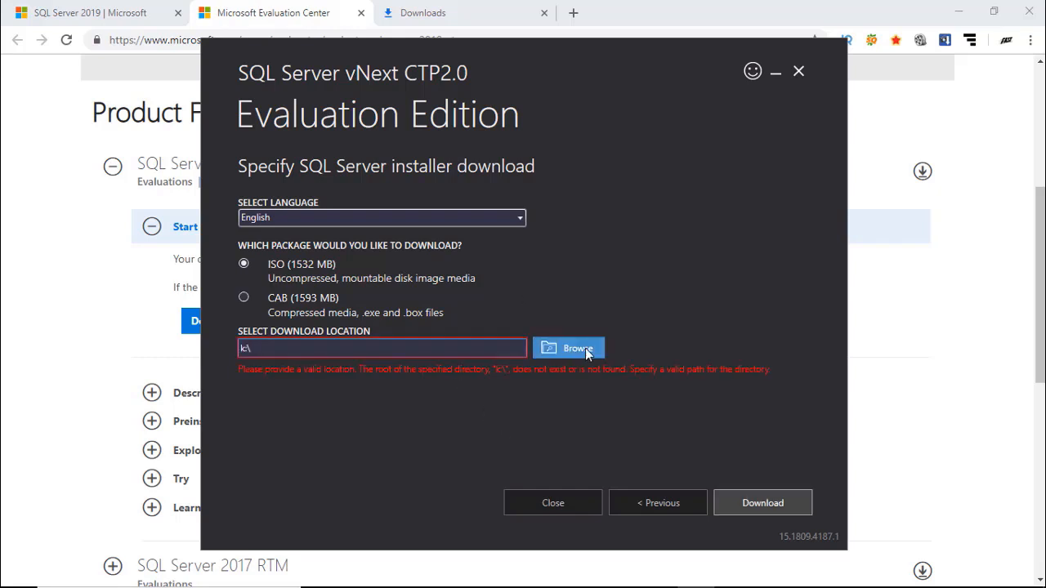
- Set the download location to the APP (E:) drive and start downloading the English ISO package
click(576, 349)
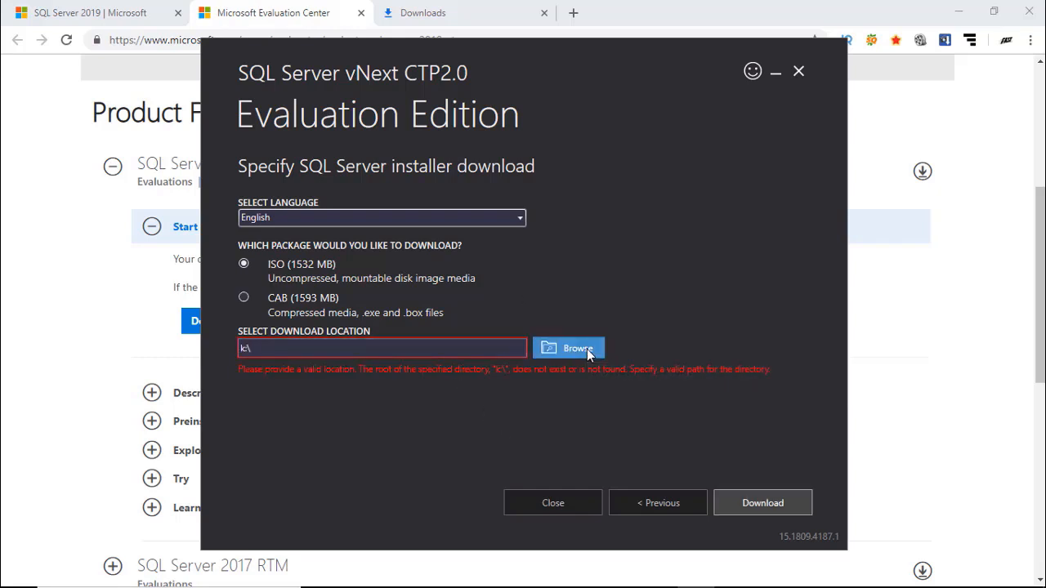
click(419, 290)
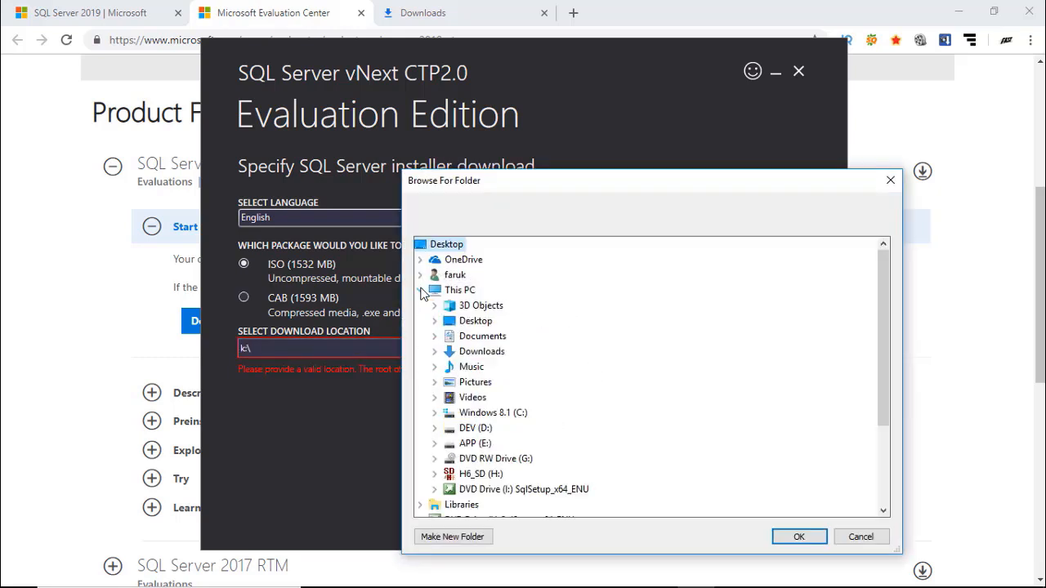
scroll(709, 468, down, 2)
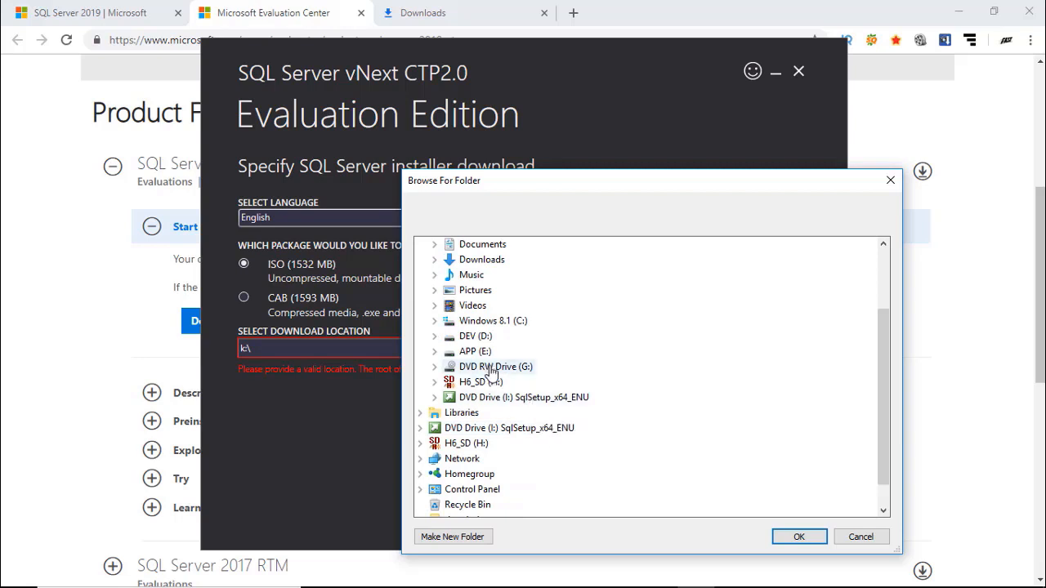
click(473, 351)
click(798, 536)
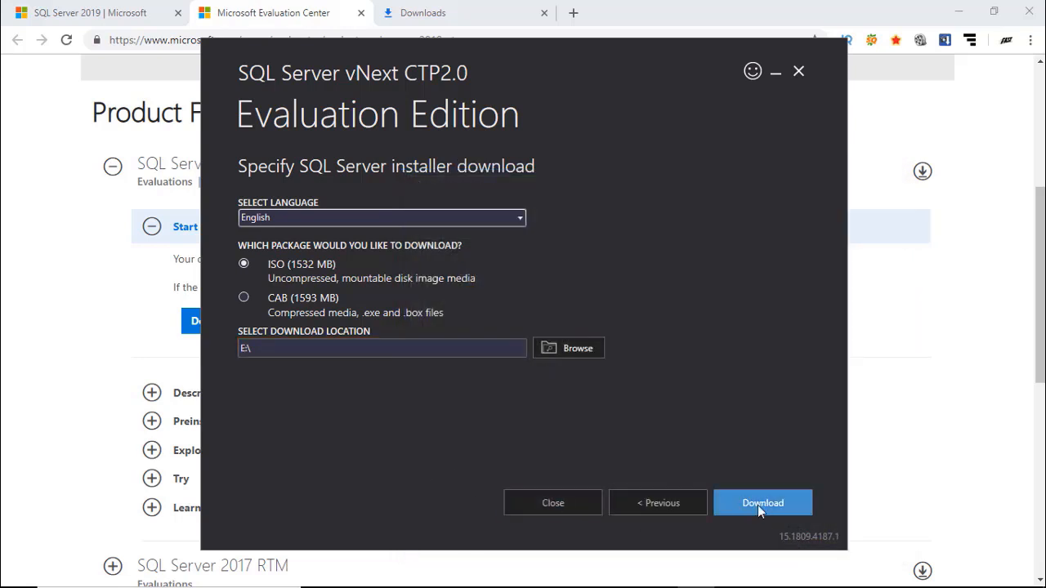
click(757, 505)
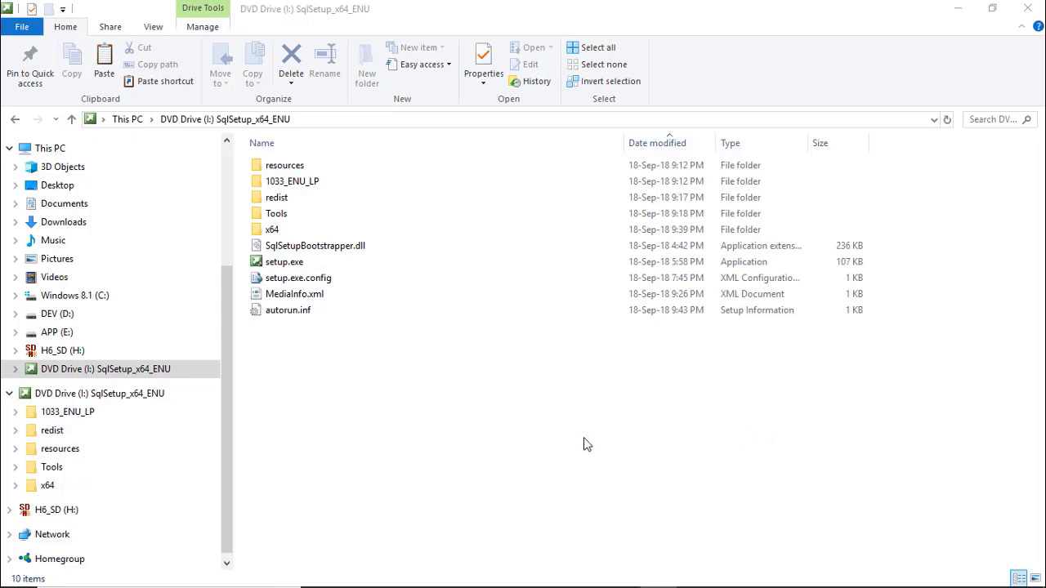
- Run setup.exe from the SqlSetup_x64_ENU drive and launch a new SQL Server stand-alone installation
double_click(282, 262)
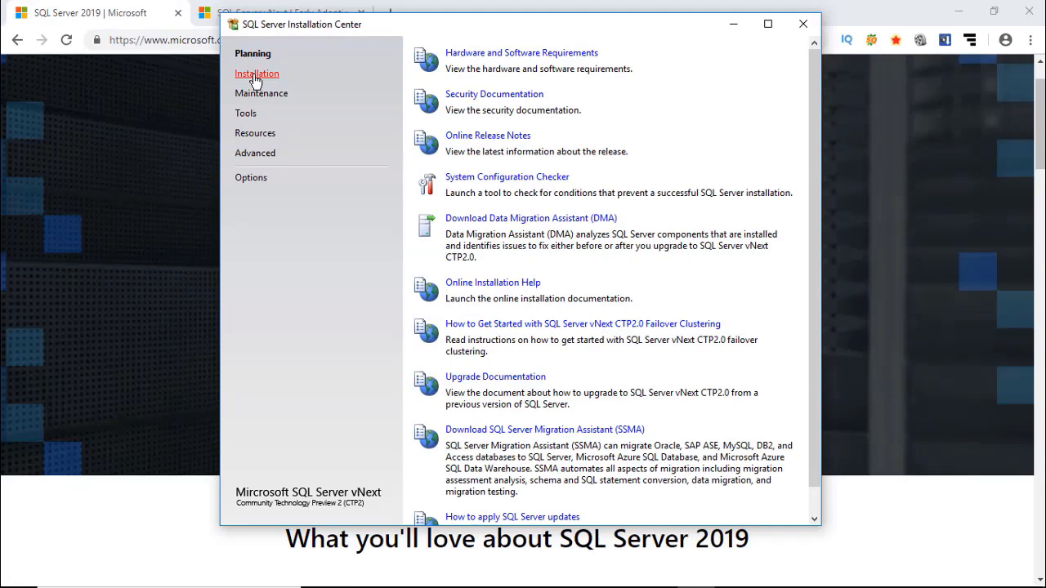
click(255, 76)
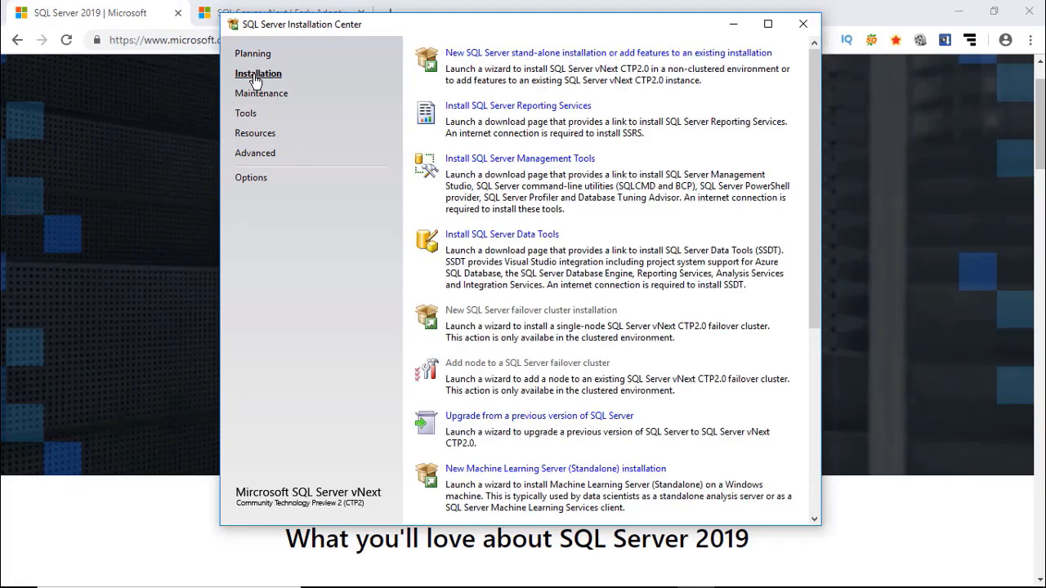
click(578, 54)
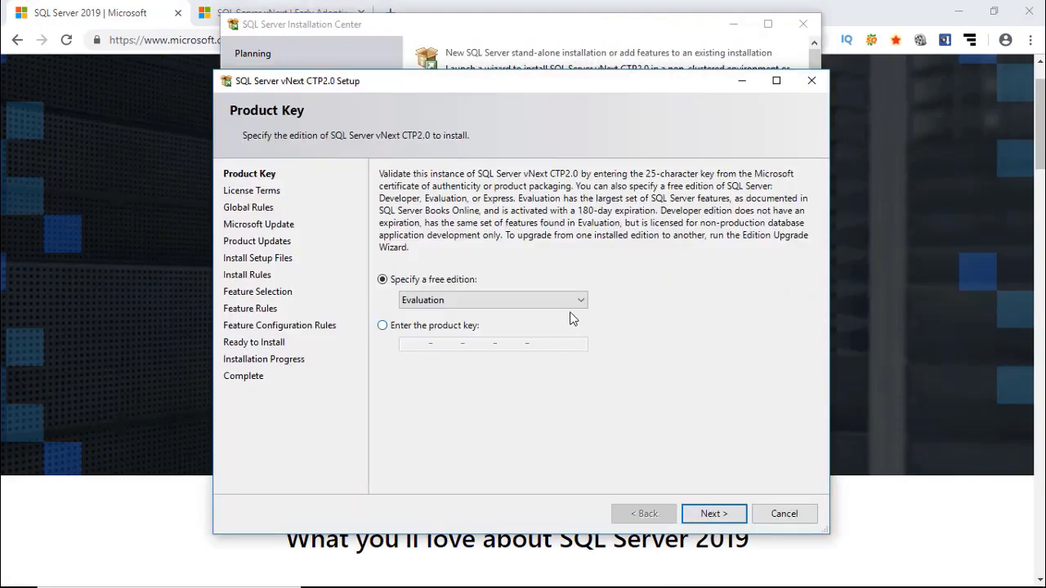
click(579, 300)
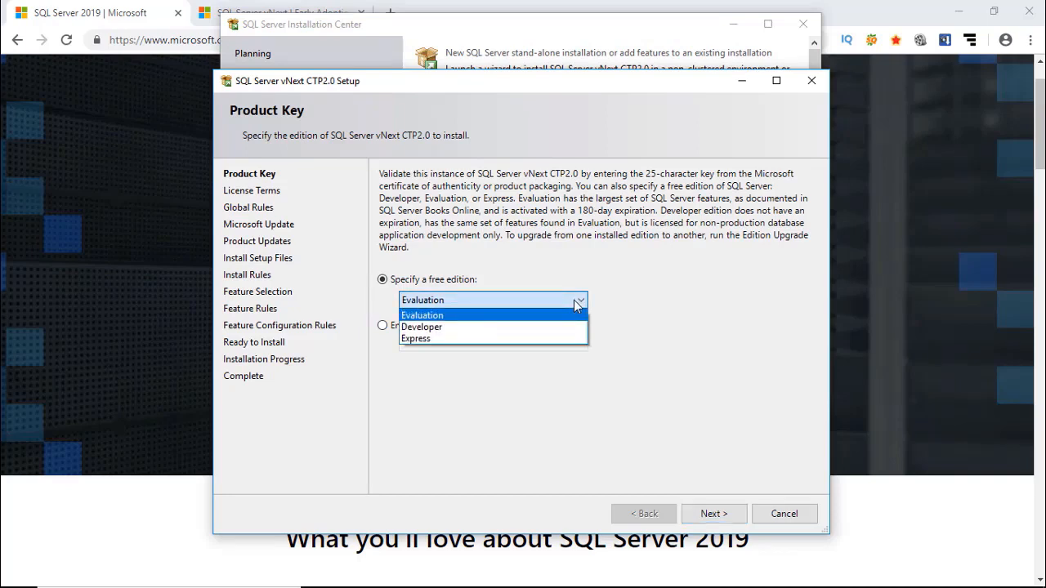
click(634, 268)
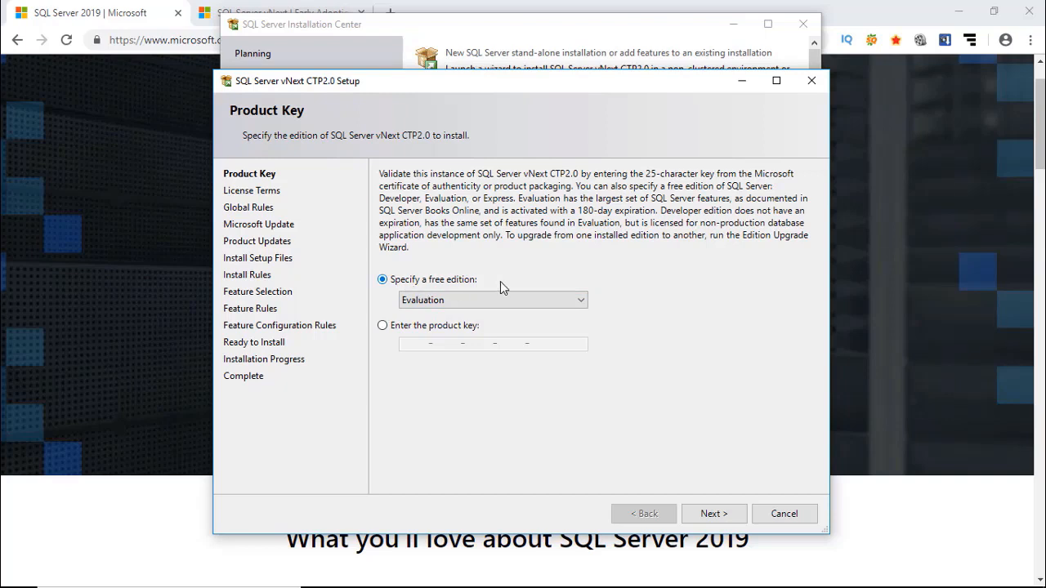
click(481, 299)
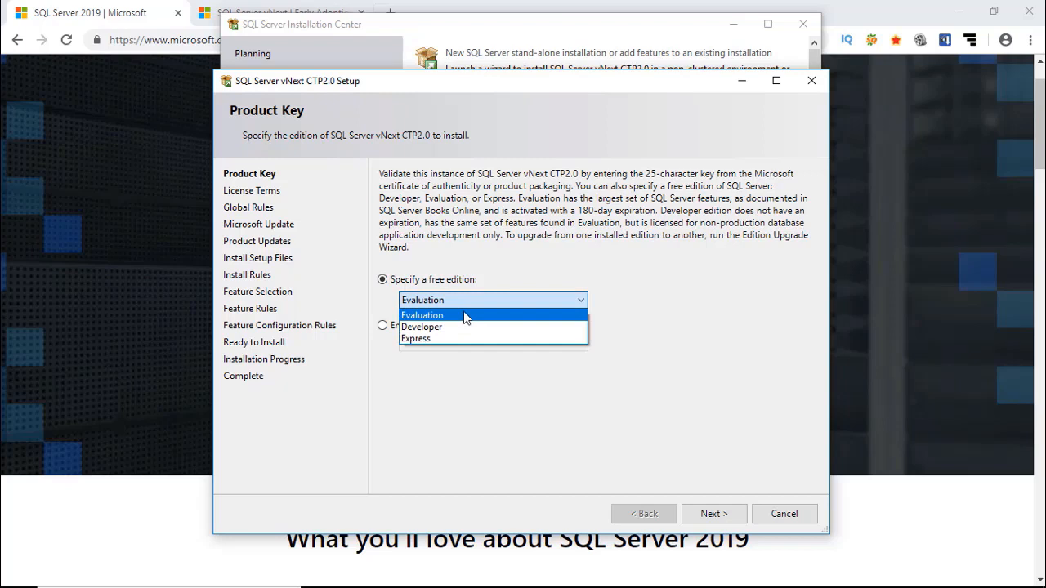
click(416, 338)
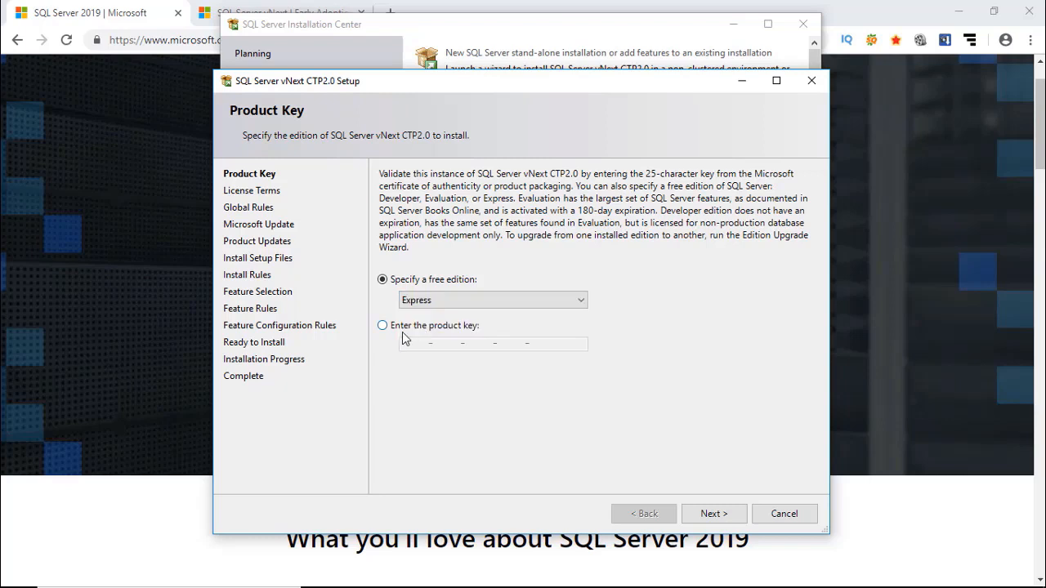
click(383, 325)
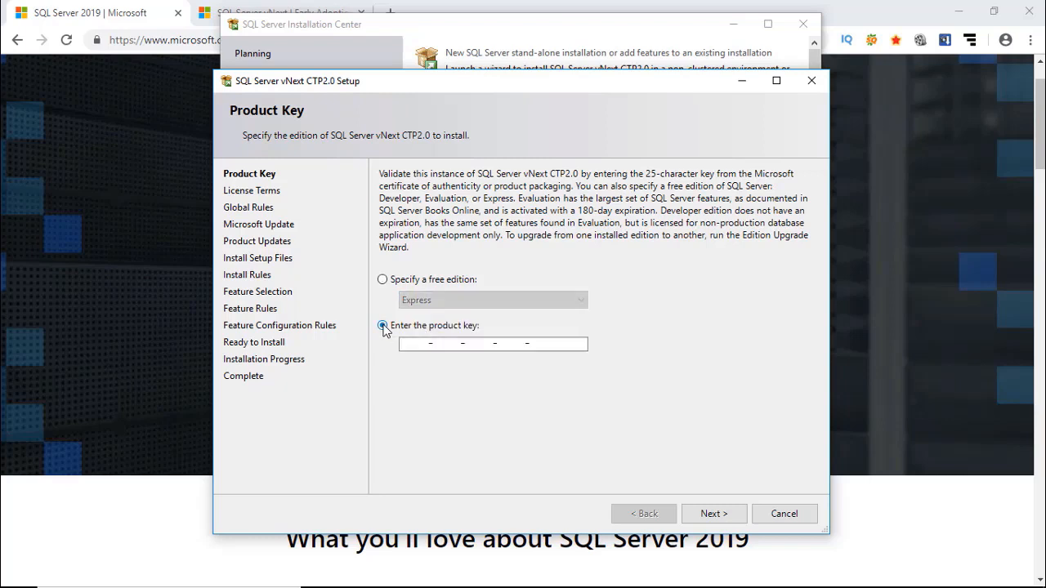
click(422, 344)
click(382, 280)
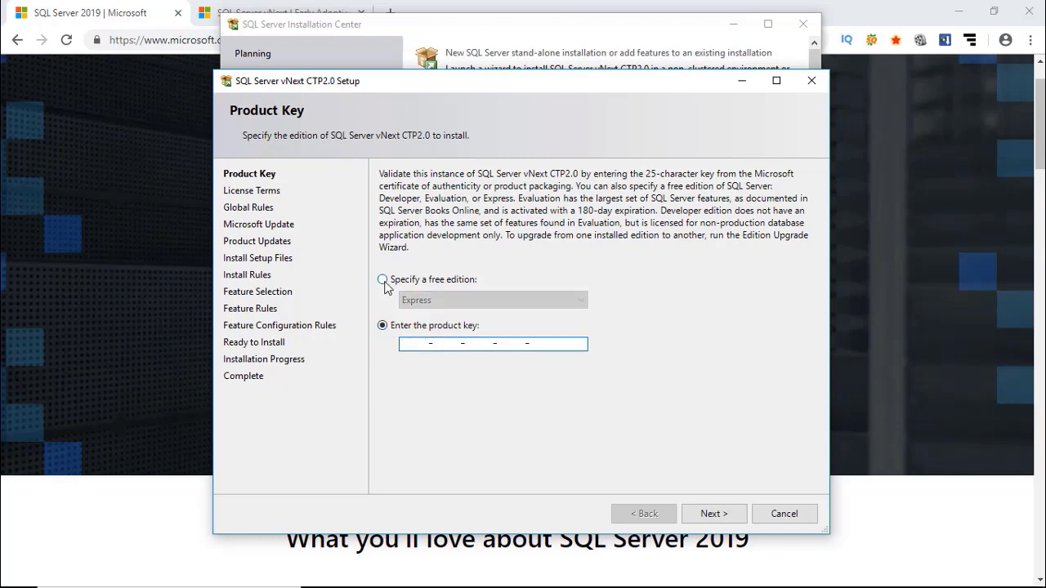
- Choose the free Developer edition and continue to the license terms
click(434, 302)
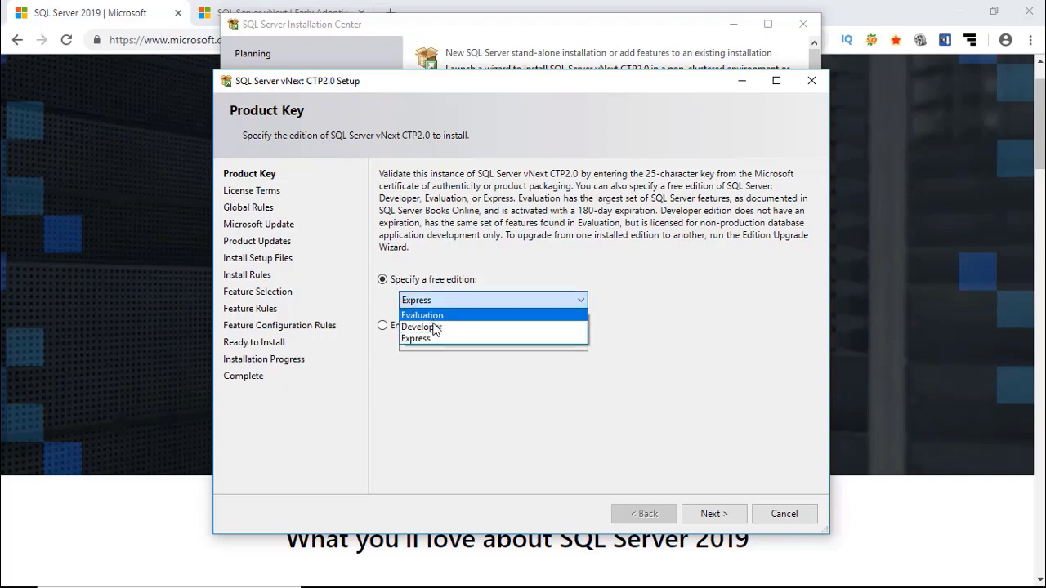
click(434, 329)
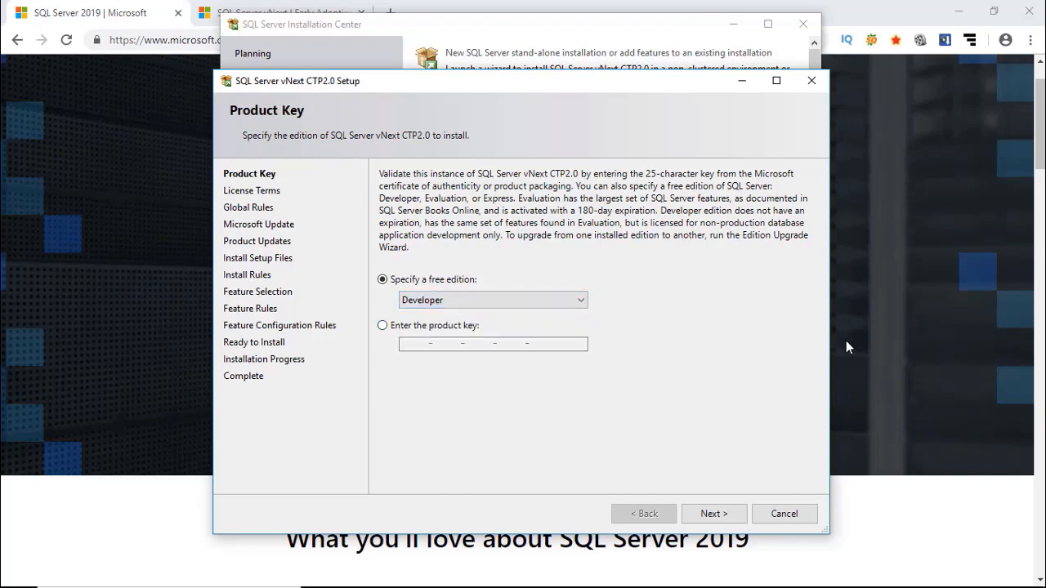
click(708, 516)
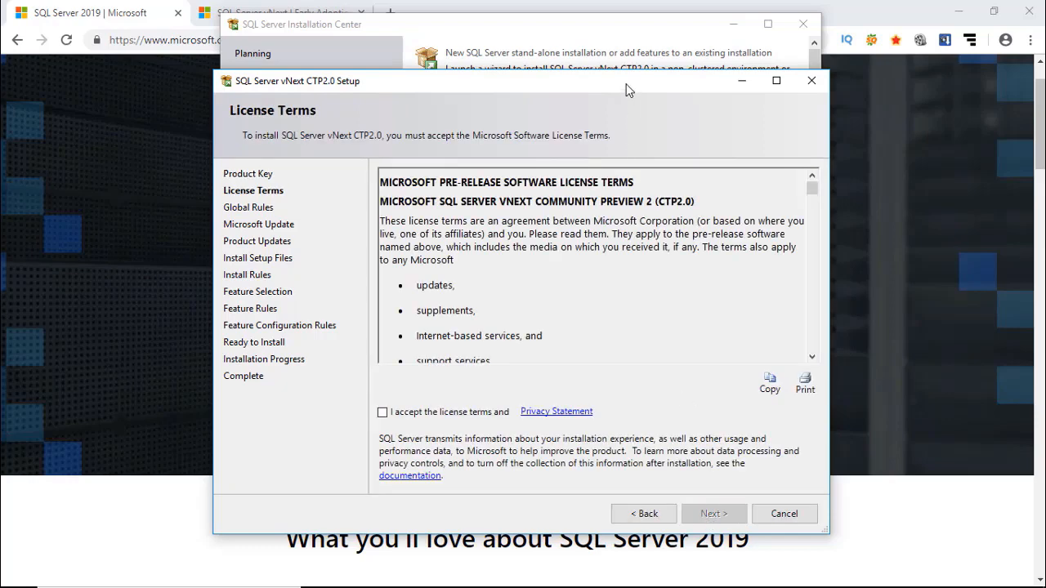
- Accept the license terms and proceed to feature selection, leaving Microsoft Update checking disabled
drag(626, 85, 631, 76)
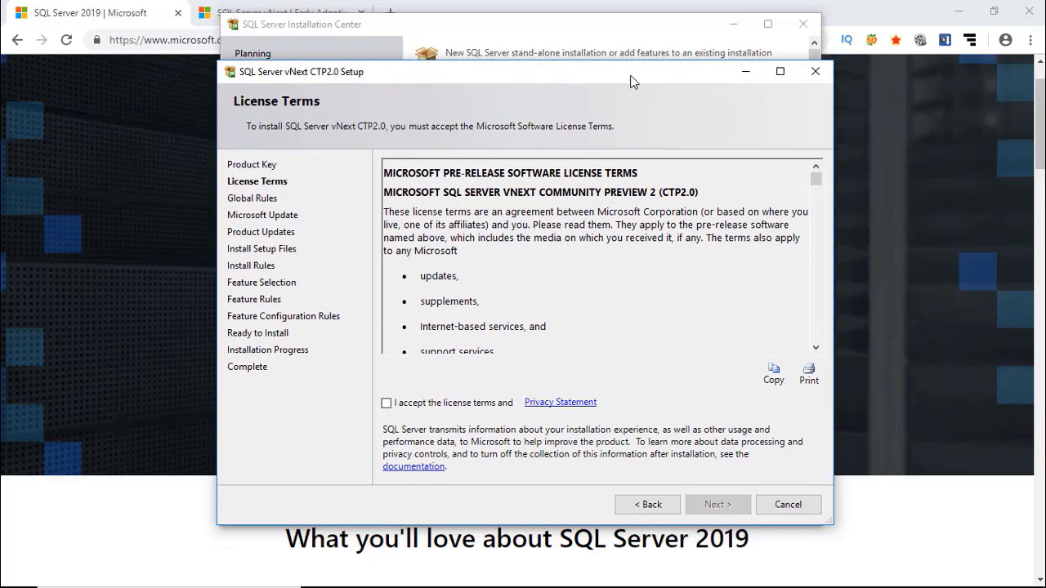
click(414, 403)
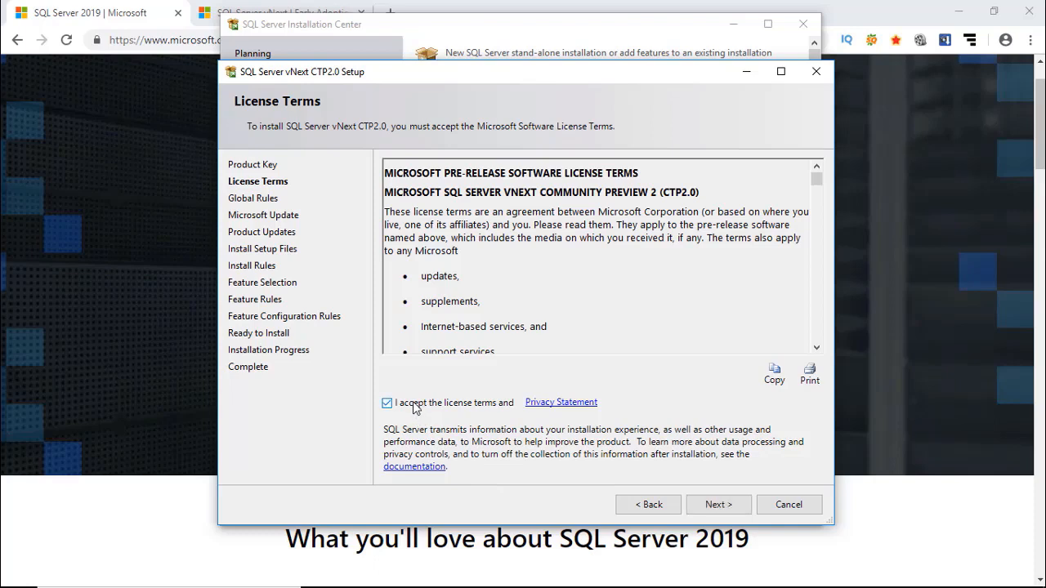
click(720, 504)
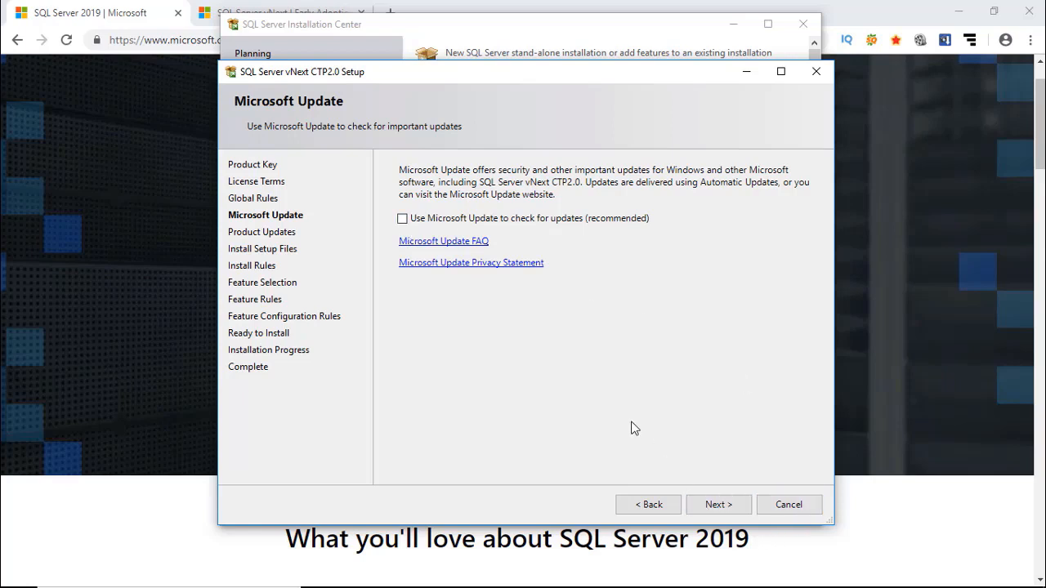
click(712, 507)
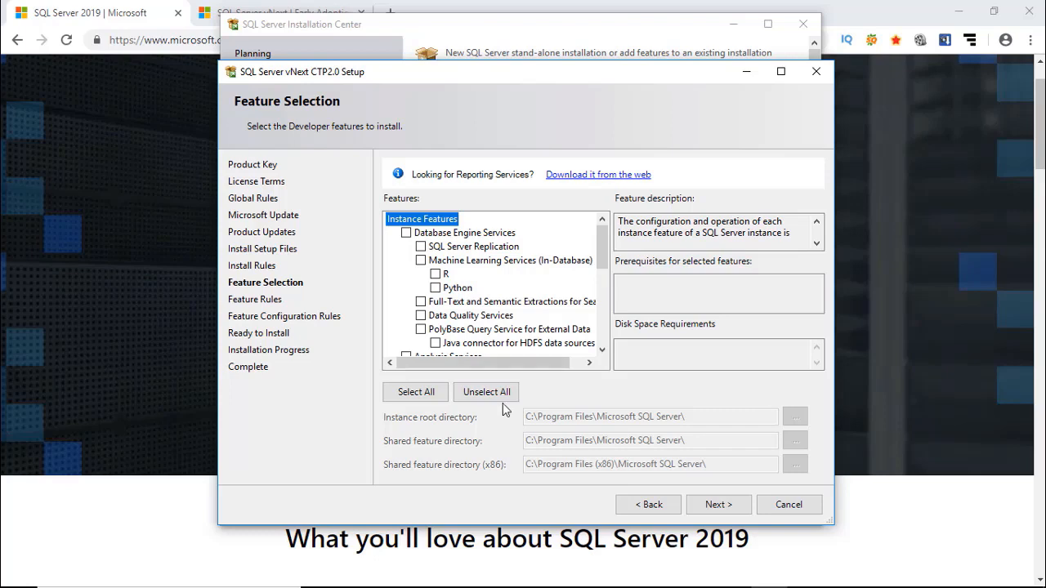
- Select all features, set the instance root directory to e:\Program Files\Microsoft SQL Server\, and continue to instance configuration
click(416, 392)
click(532, 417)
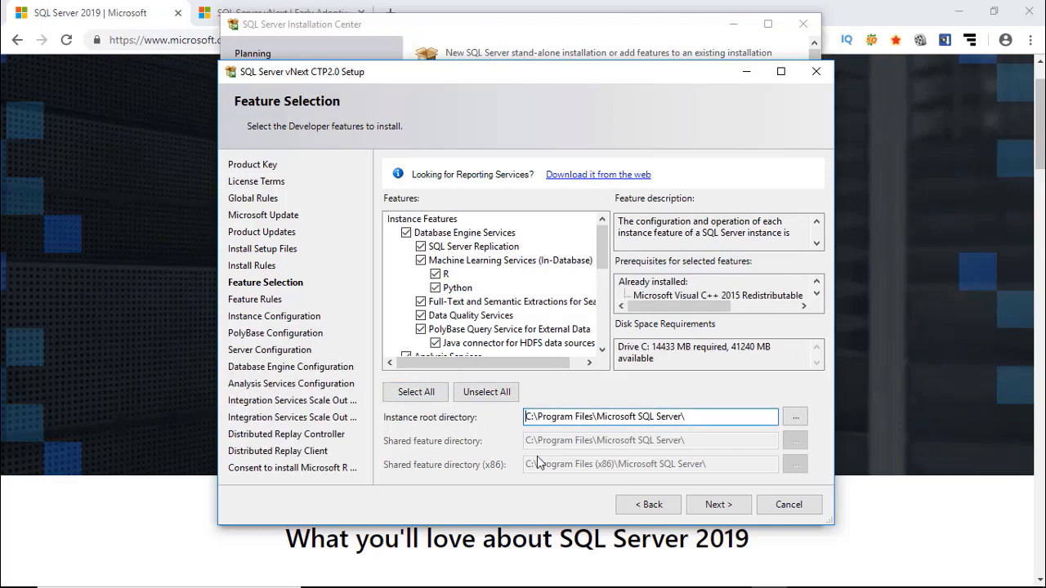
key(BackSpace)
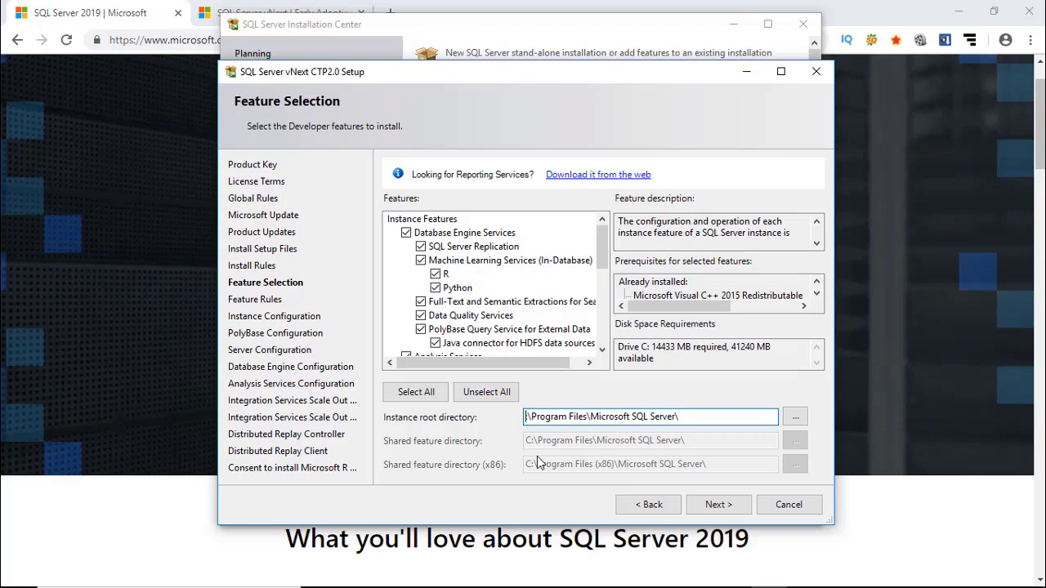
text(e)
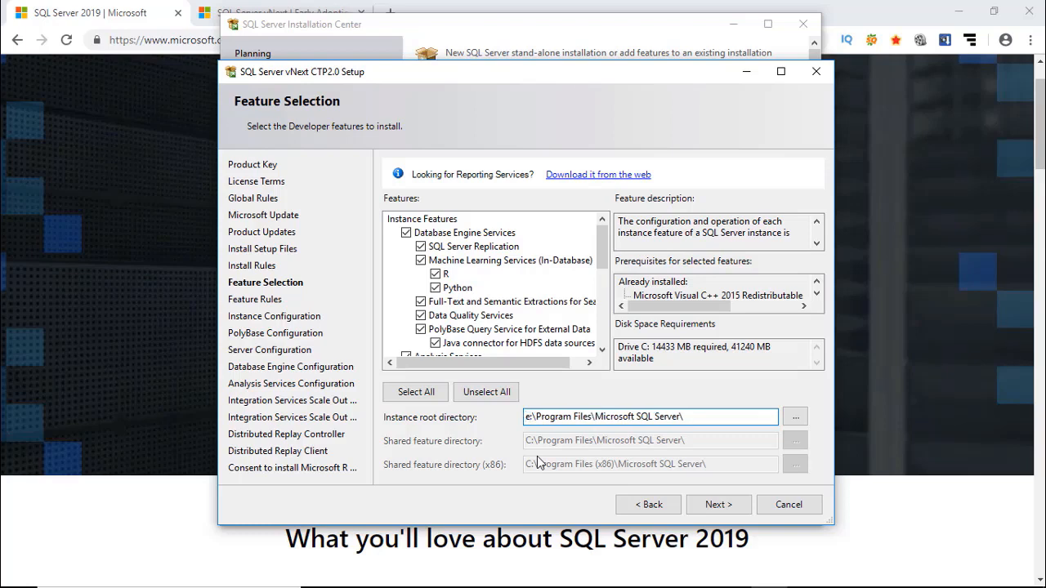
click(717, 505)
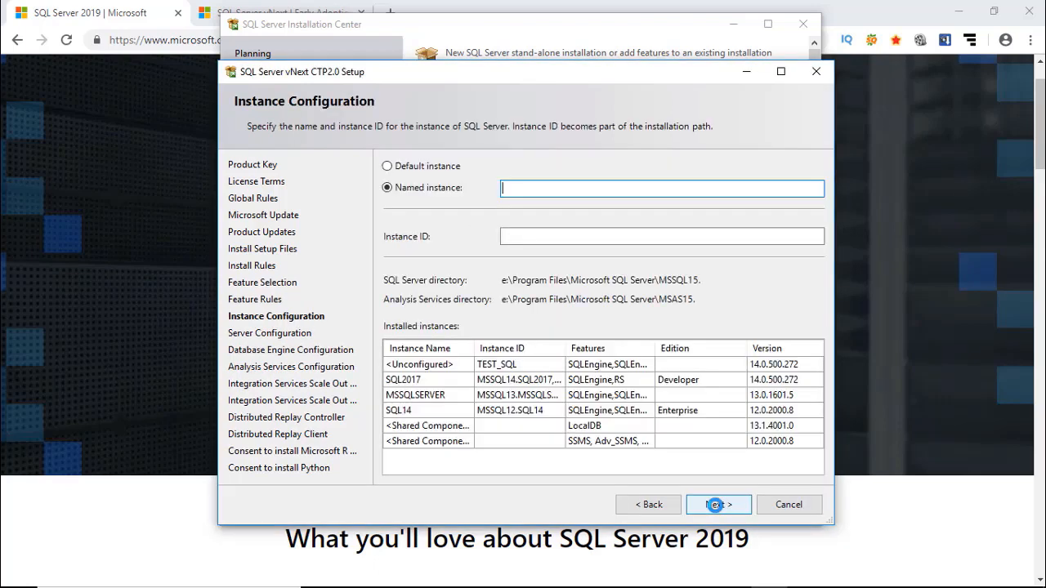
- Name the instance SQL2019 and continue to the server configuration
text(SQL2019)
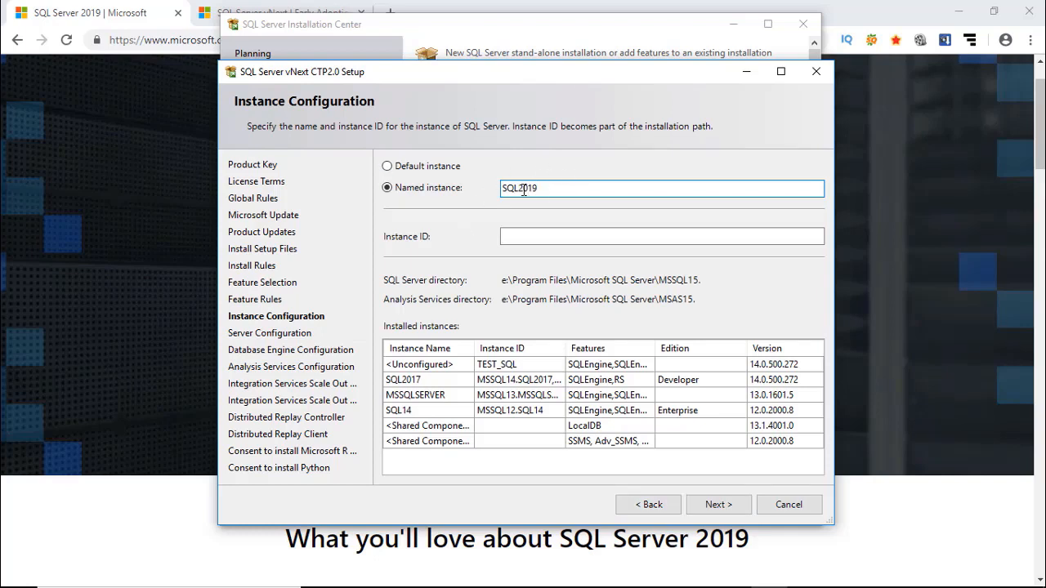
drag(546, 188, 379, 191)
click(717, 506)
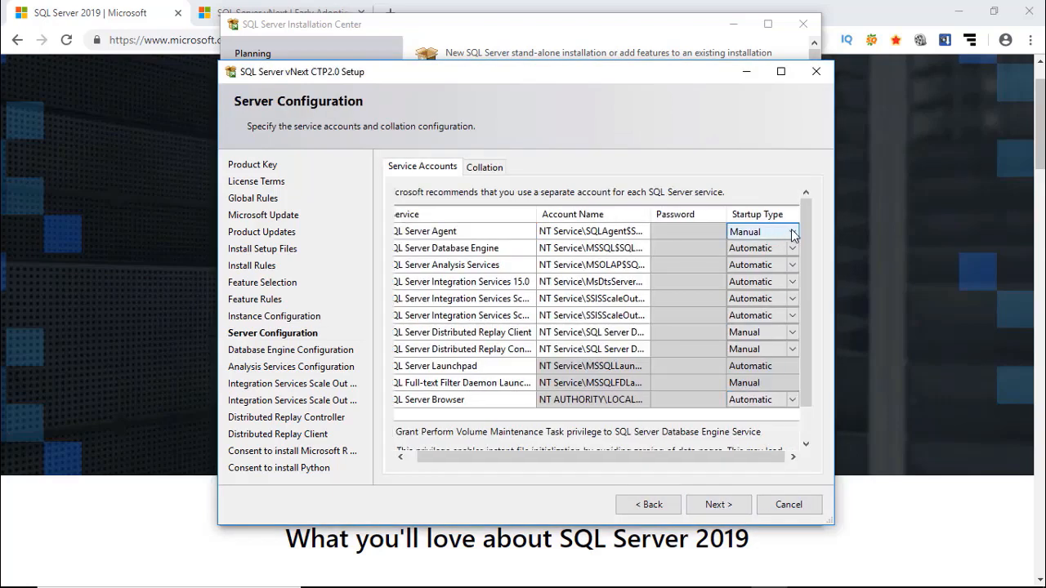
- Set the SQL Server Agent service's startup type to Automatic
click(791, 233)
click(772, 245)
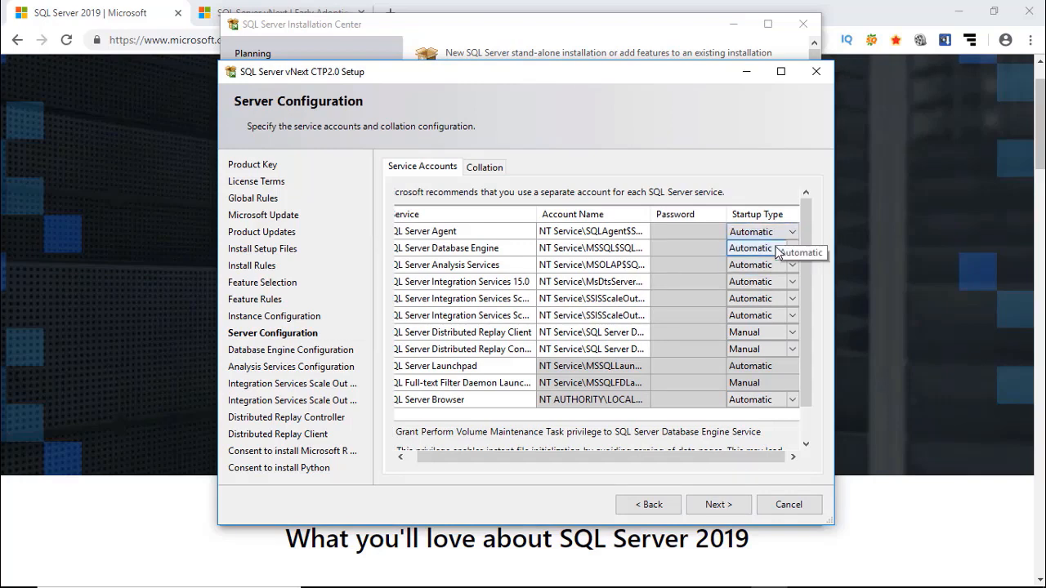
- Proceed to the database engine configuration, choose Mixed Mode authentication, and enter and confirm the sa account password
click(709, 505)
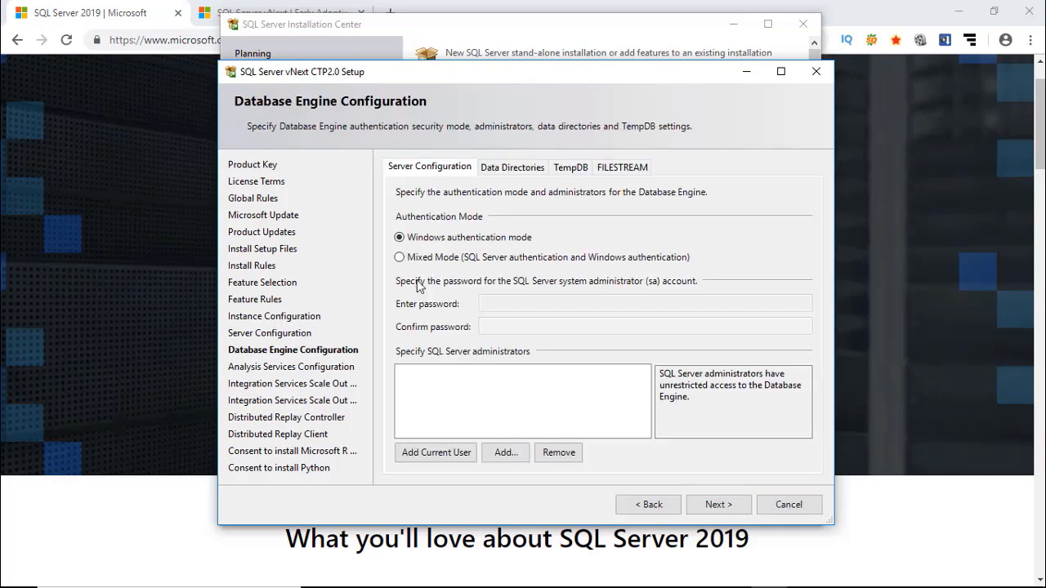
click(399, 258)
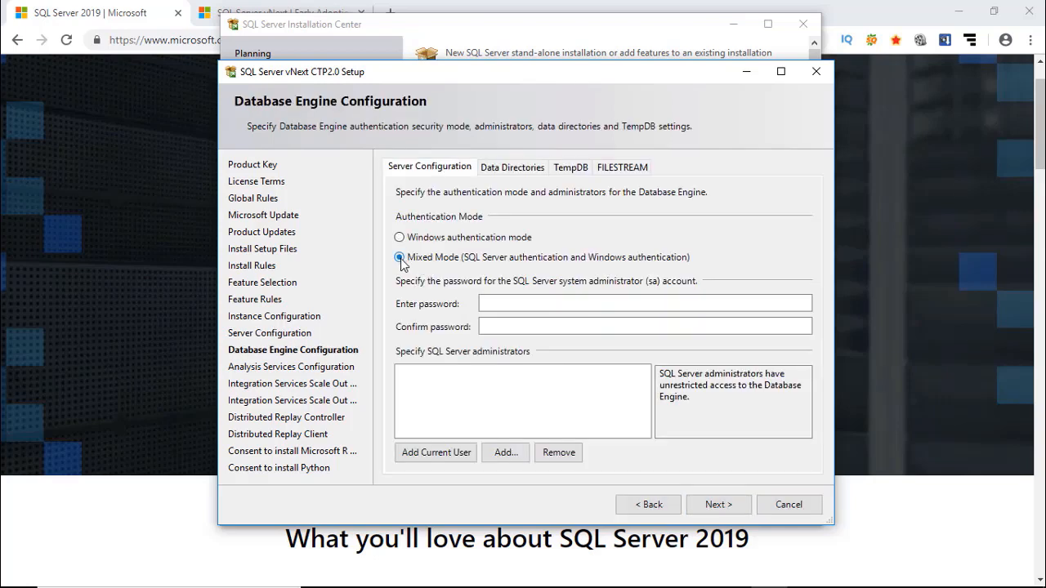
click(493, 304)
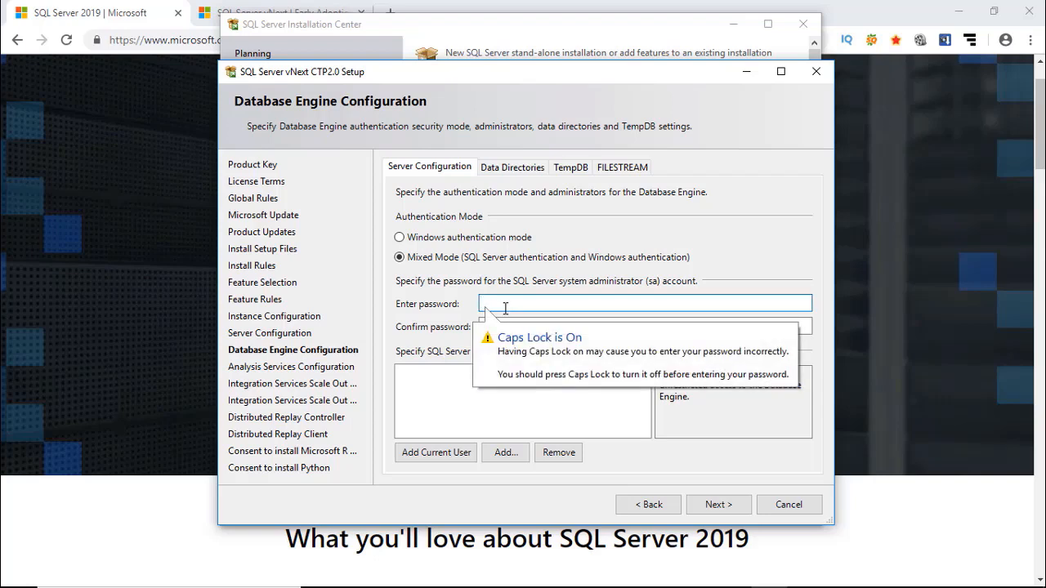
key(Caps_Lock)
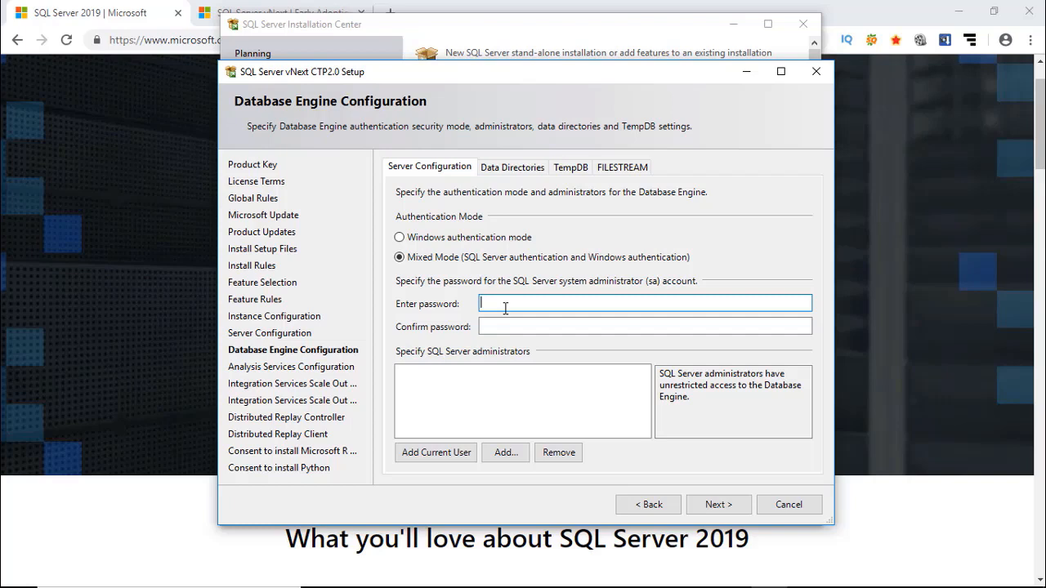
text(•••••••)
click(511, 326)
text(•••••••)
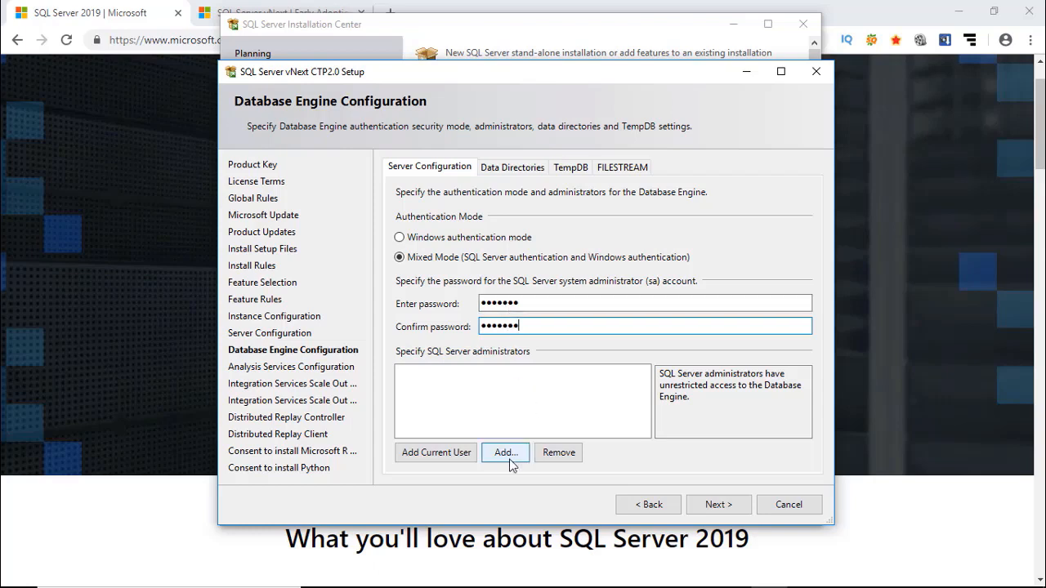
- Add the current user as administrator for the Database Engine and for Analysis Services in Tabular Mode, continuing to the scale-out configuration
click(437, 454)
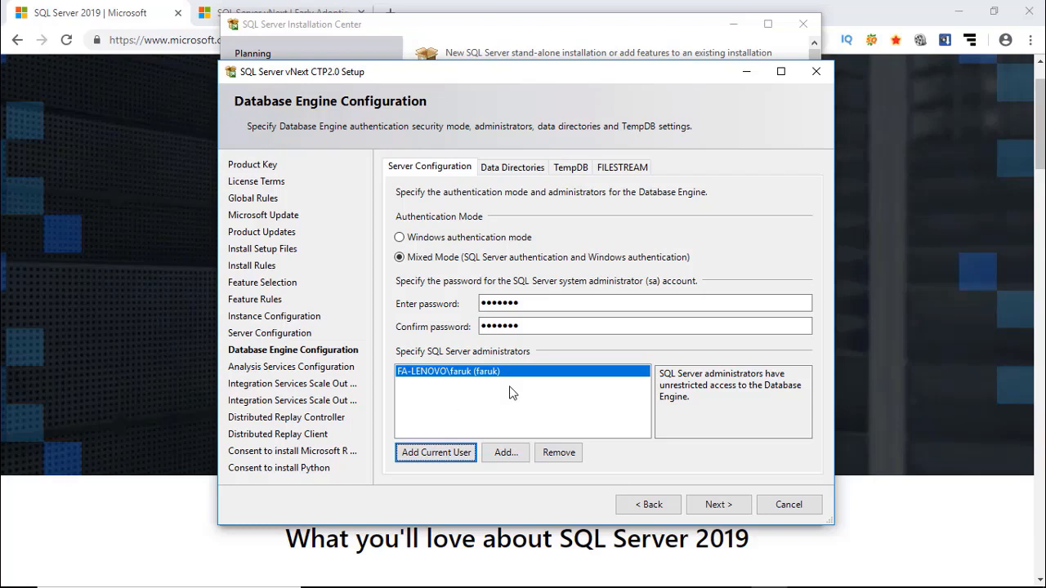
click(709, 505)
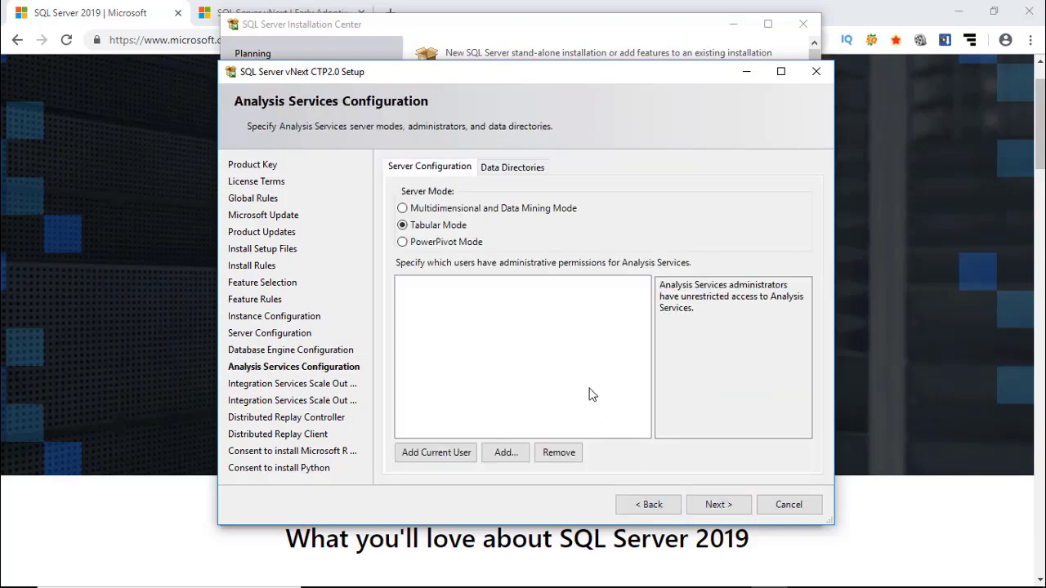
click(425, 455)
click(721, 504)
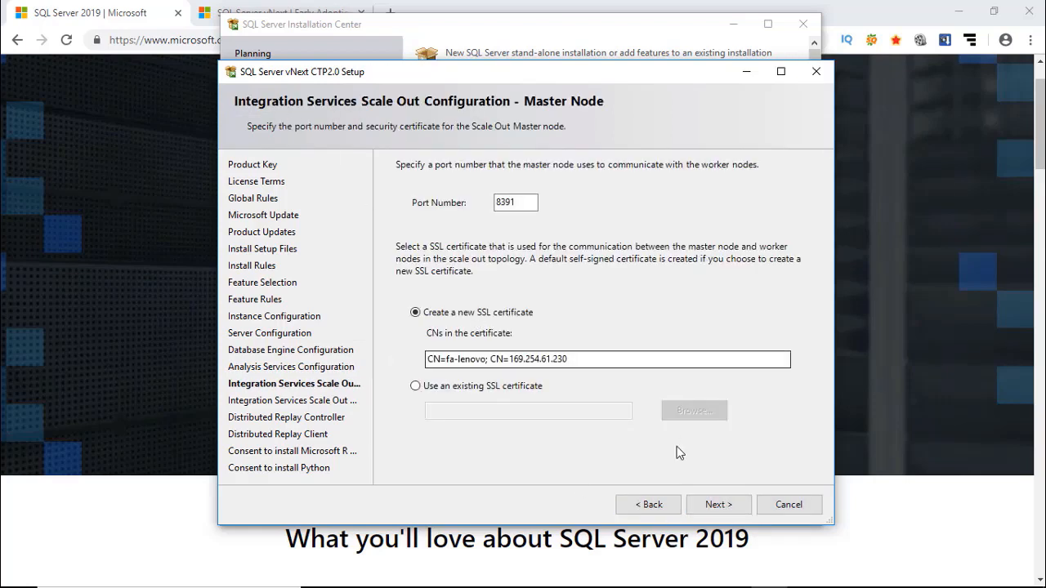
- Keep the default Integration Services Scale Out and Distributed Replay Client settings, granting the current user Distributed Replay Controller permissions
click(719, 505)
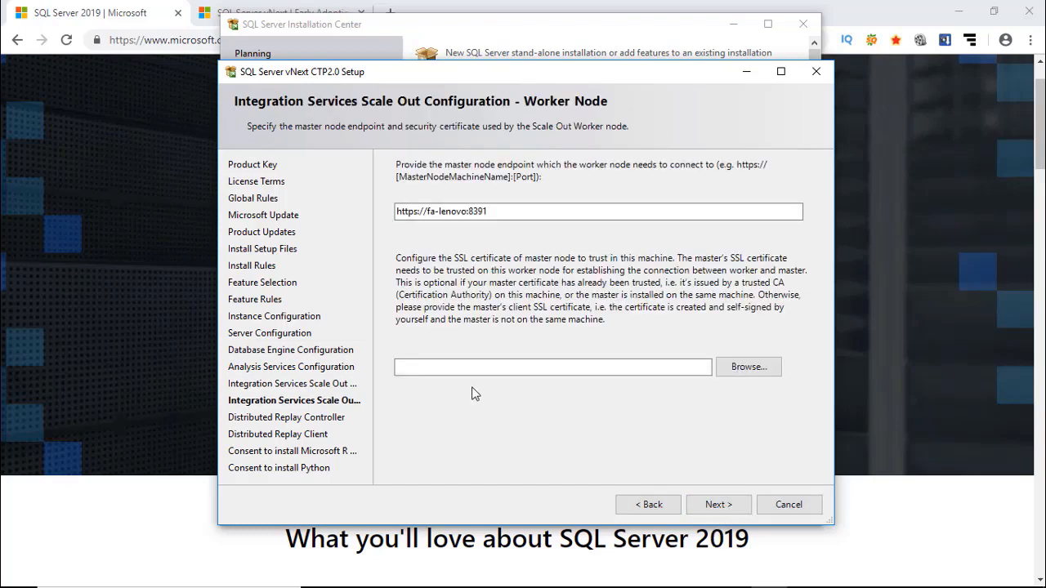
click(724, 506)
click(429, 467)
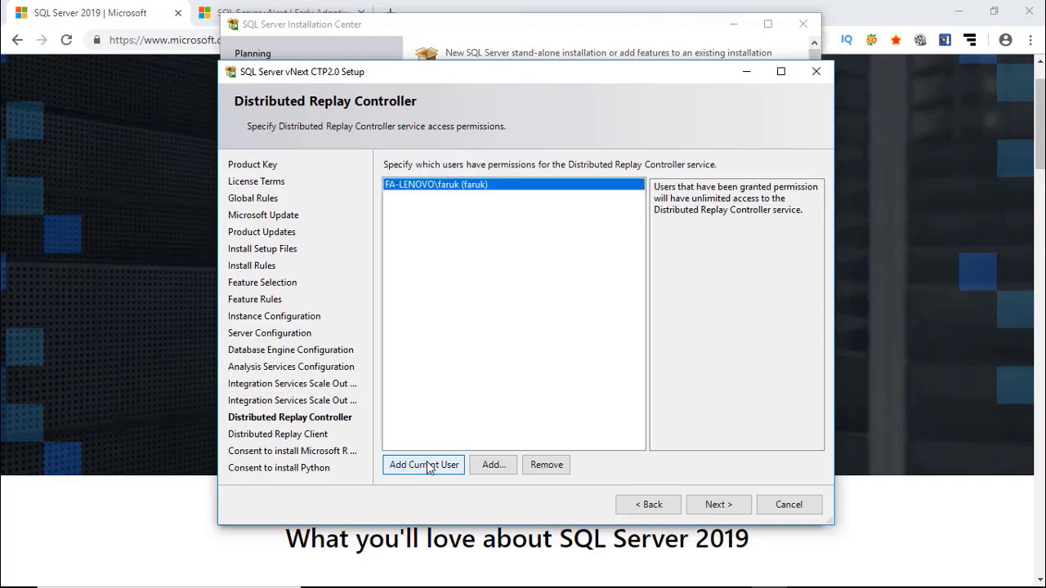
click(722, 505)
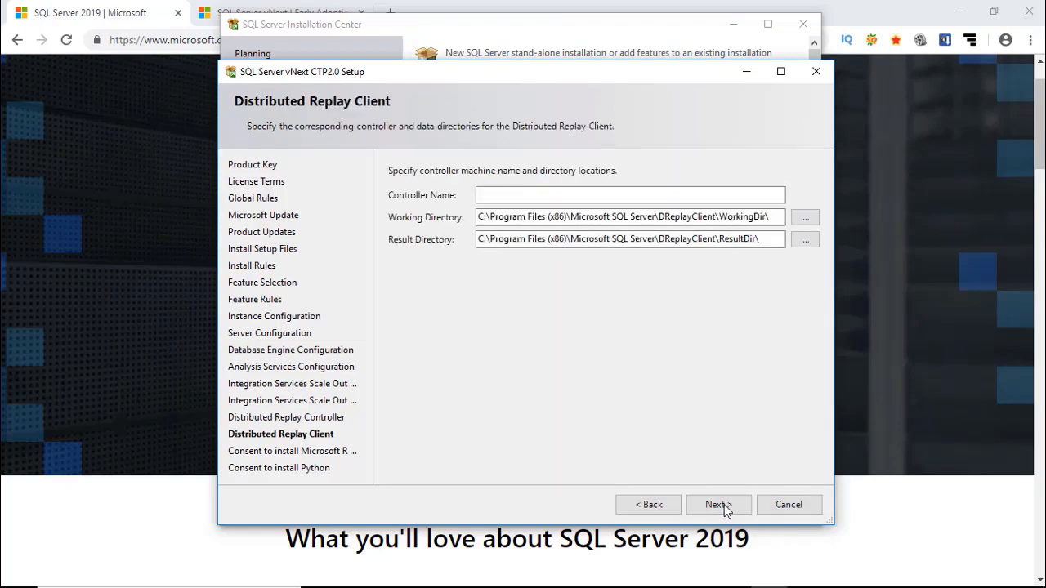
click(724, 505)
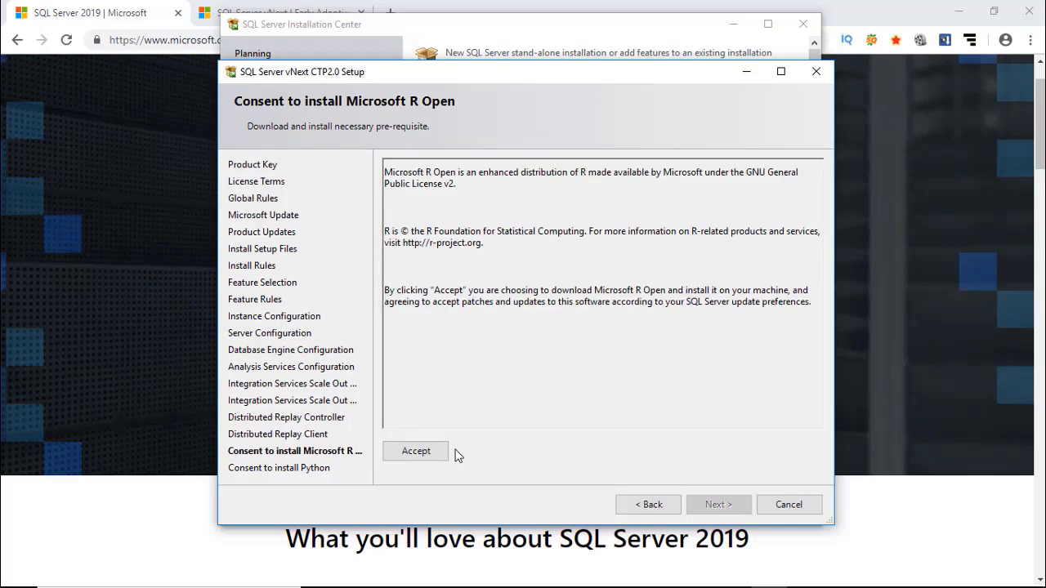
- Consent to installing Microsoft R Open and Python, and proceed to the installation summary
click(411, 449)
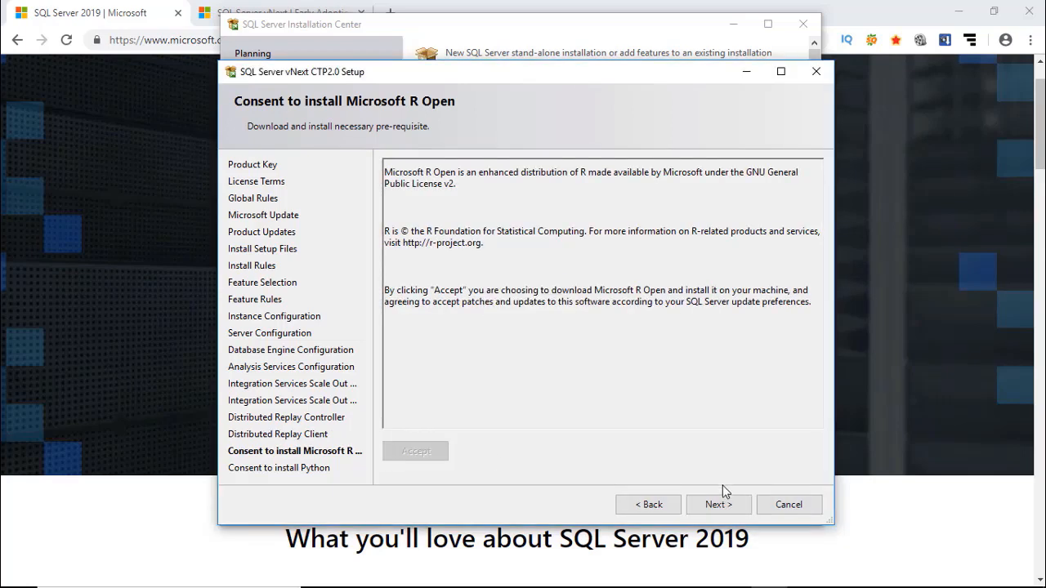
click(727, 503)
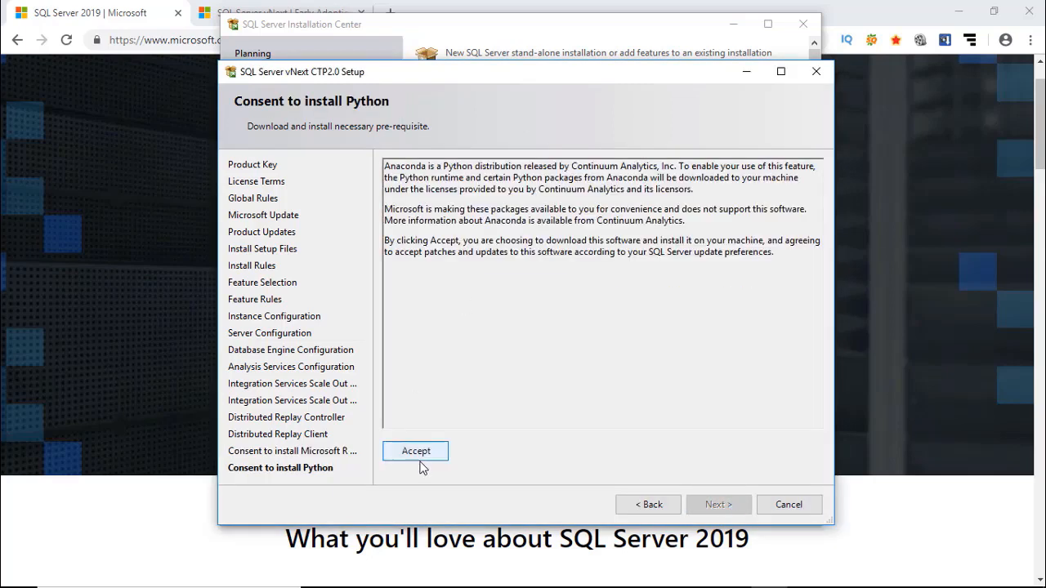
click(411, 454)
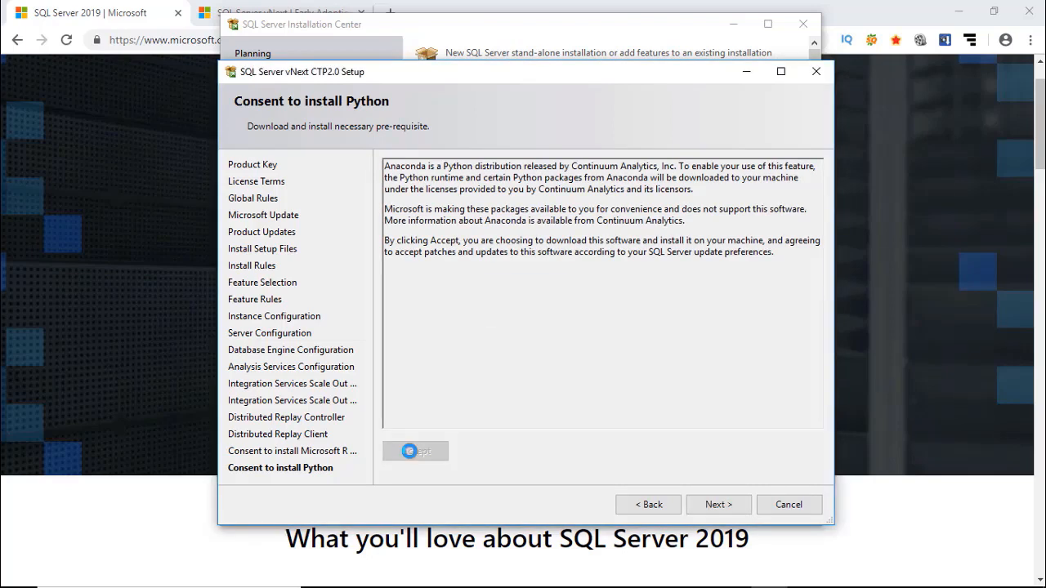
click(717, 507)
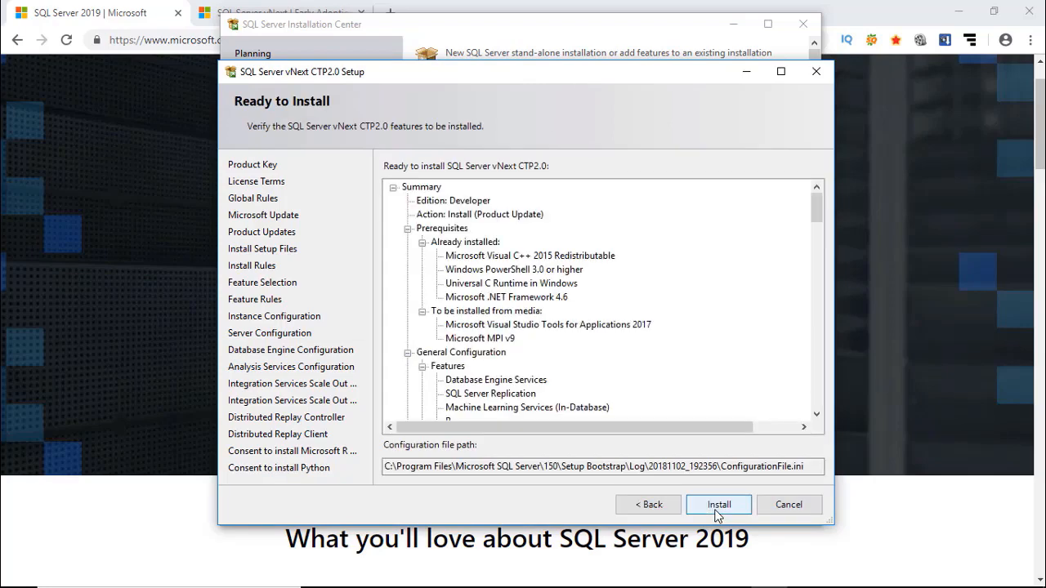
- Review the summary of features to be installed and start the SQL Server installation
scroll(719, 298, down, 10)
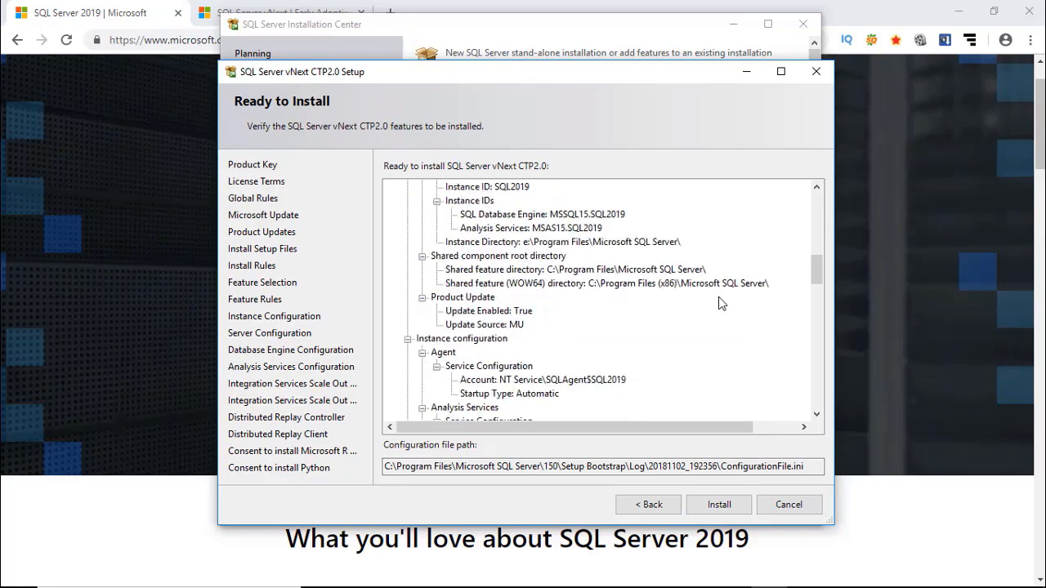
scroll(718, 297, up, 10)
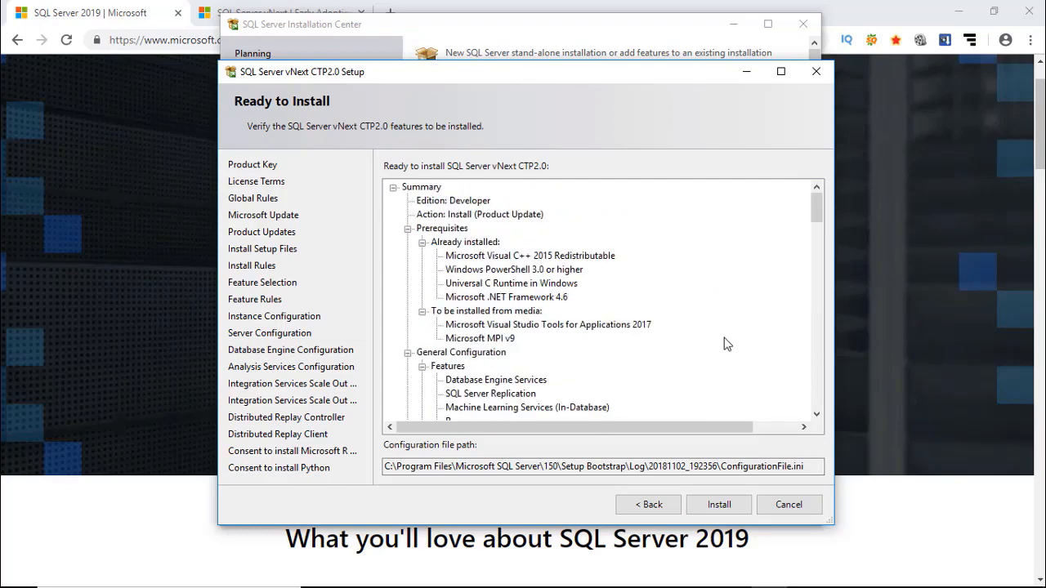
click(718, 505)
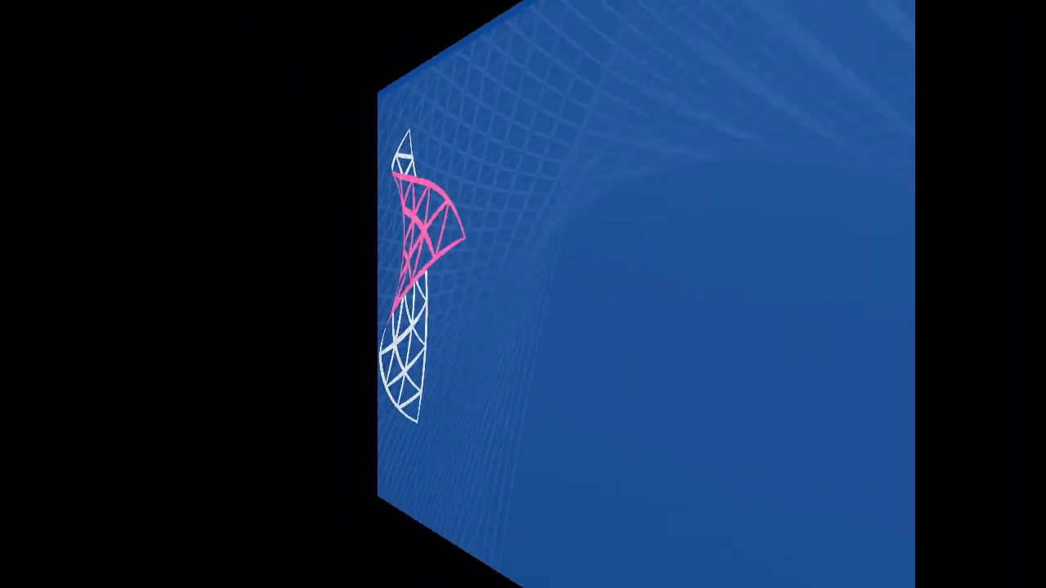
- Open the Microsoft Docs page for downloading SQL Server Management Studio (SSMS) from the Google results in the browser
click(344, 86)
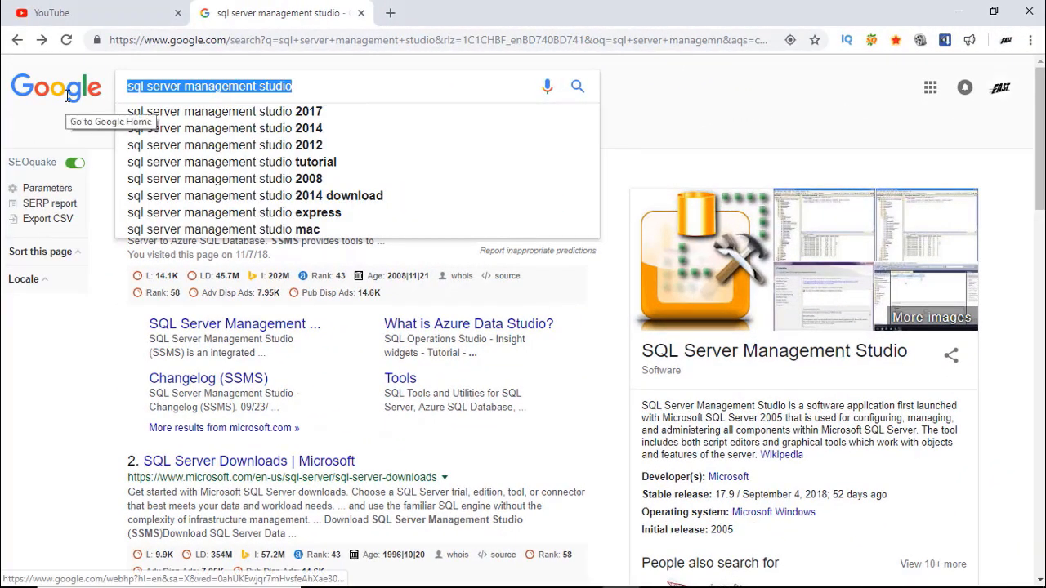
click(70, 377)
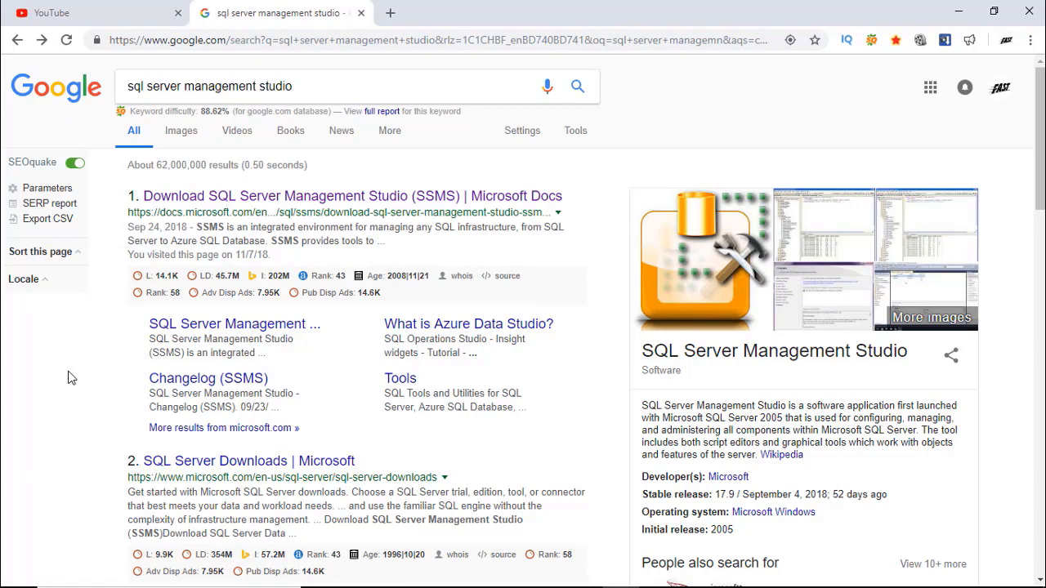
click(284, 197)
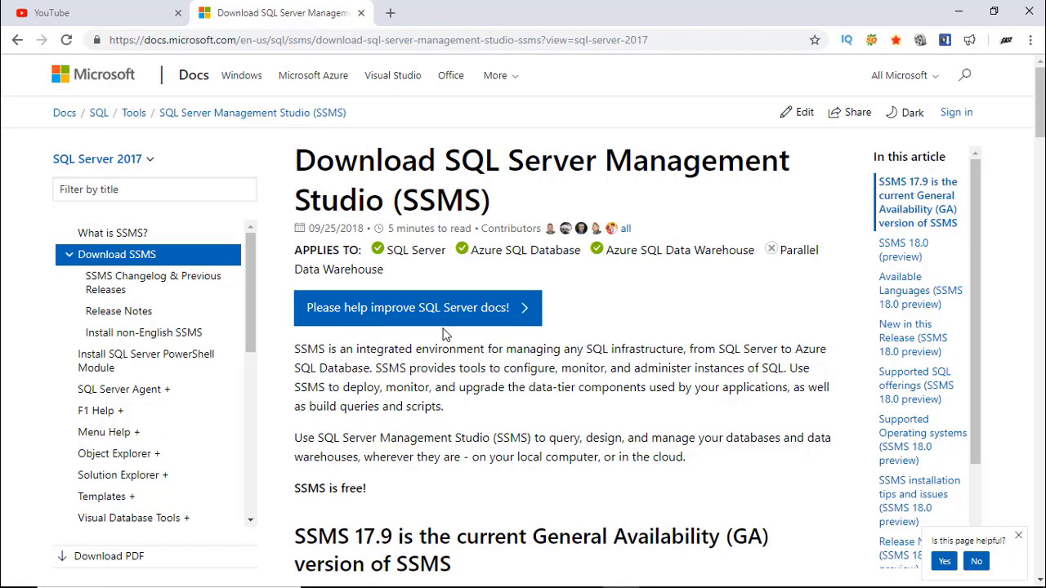
- Download the SQL Server Management Studio 18.0 (preview 4) installer, which supports the SQL Server 2019 preview
scroll(511, 510, down, 1)
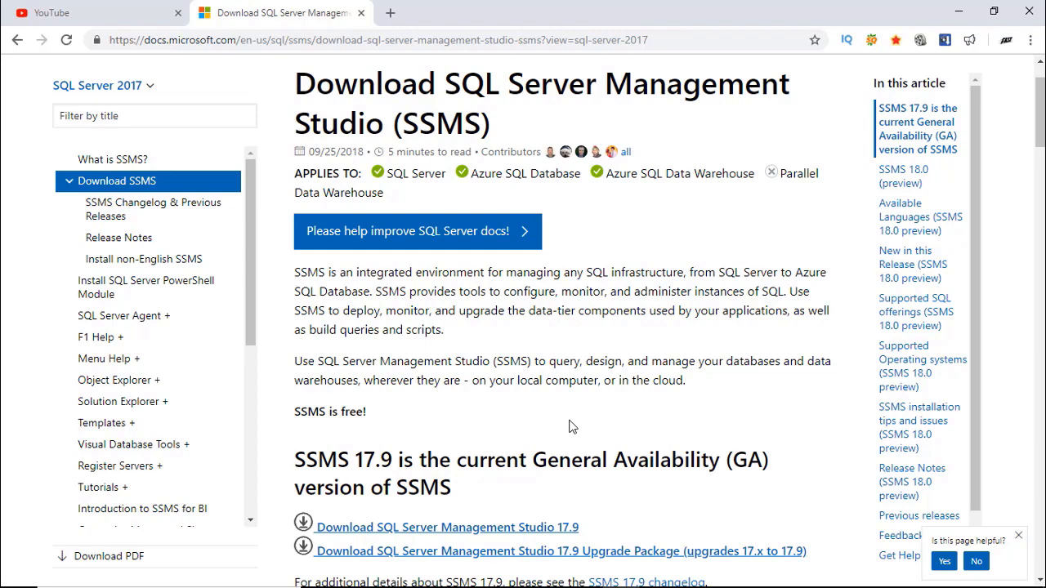
scroll(570, 426, down, 3)
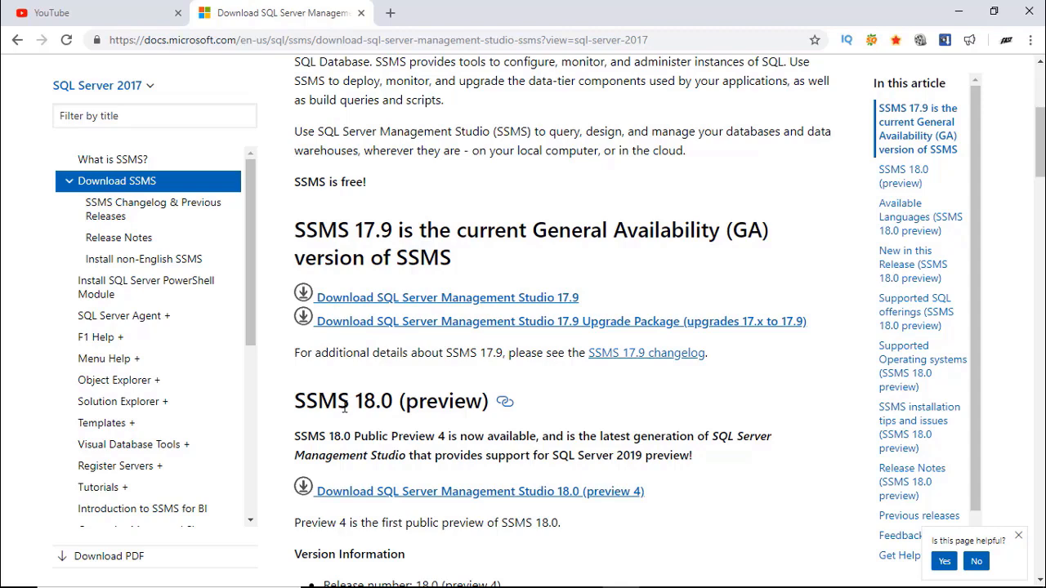
scroll(661, 518, down, 2)
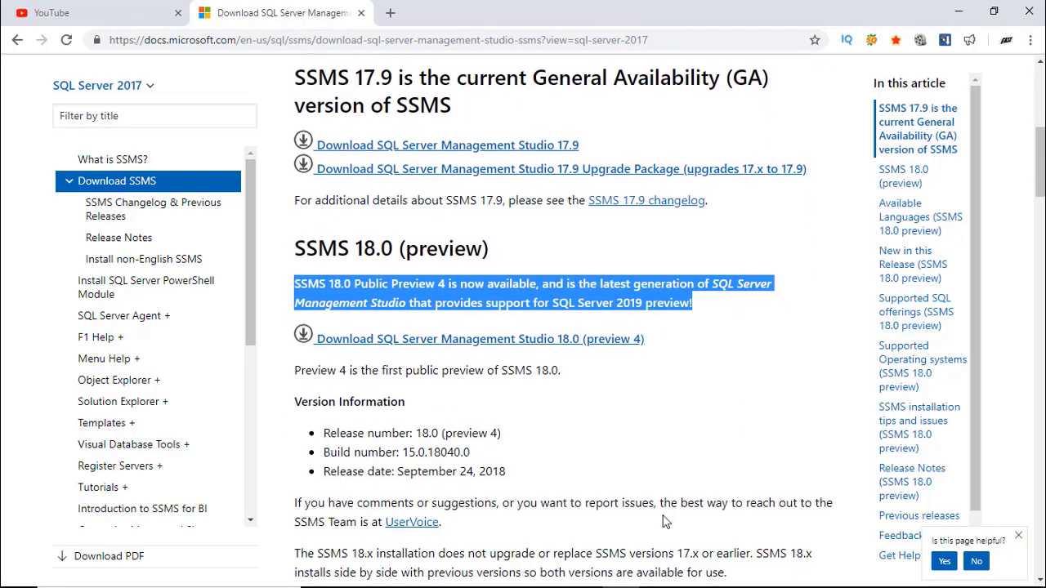
click(336, 346)
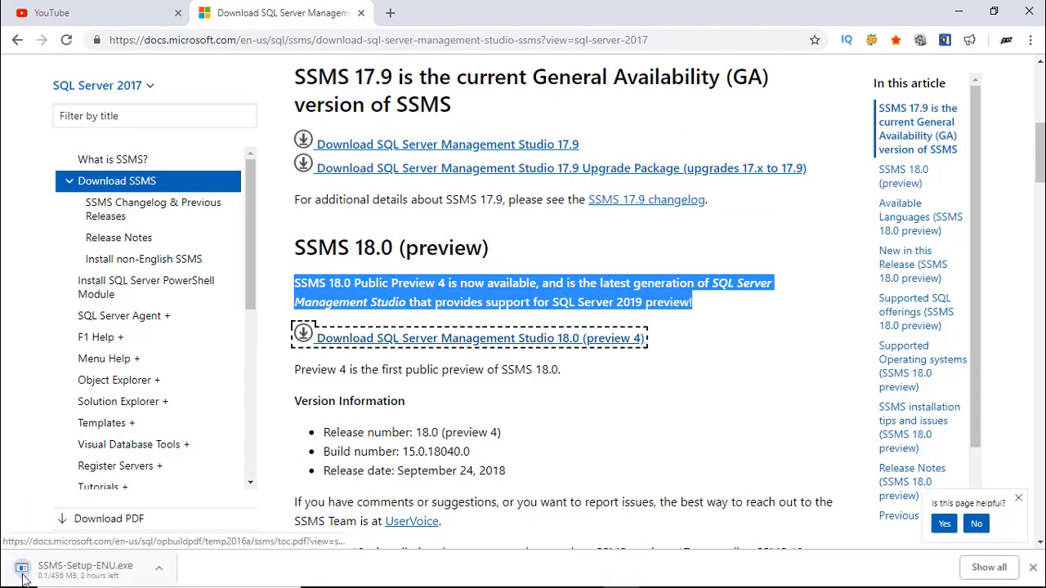
right_click(87, 574)
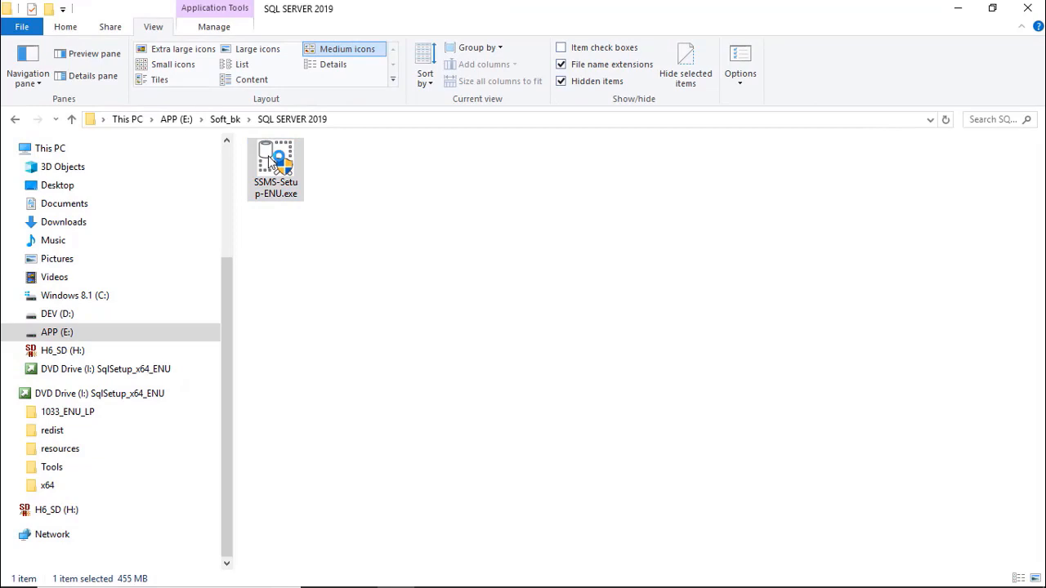
- Run SSMS-Setup-ENU.exe from the SQL SERVER 2019 folder and start installing Management Studio
double_click(270, 161)
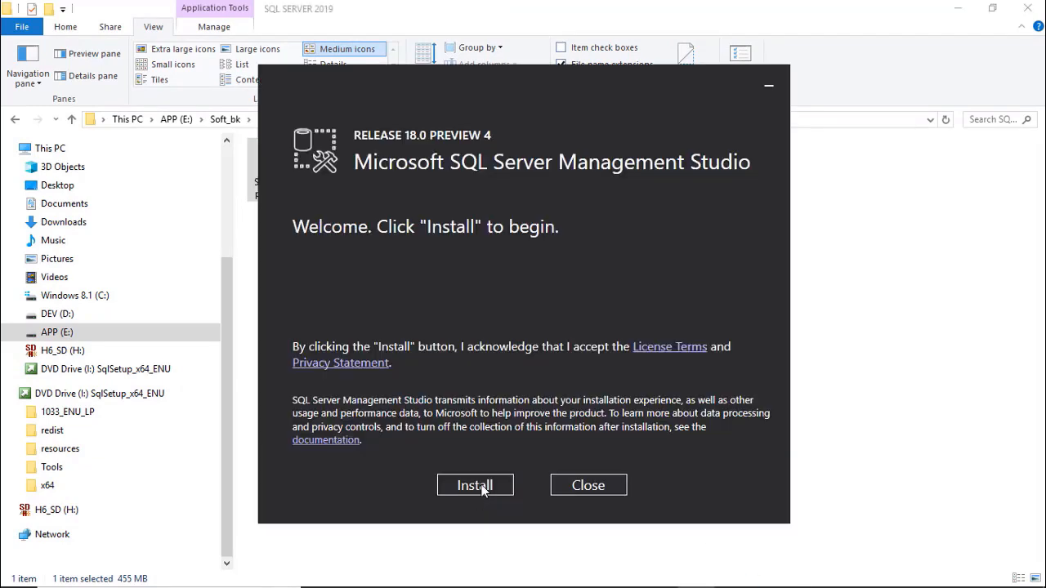
click(480, 488)
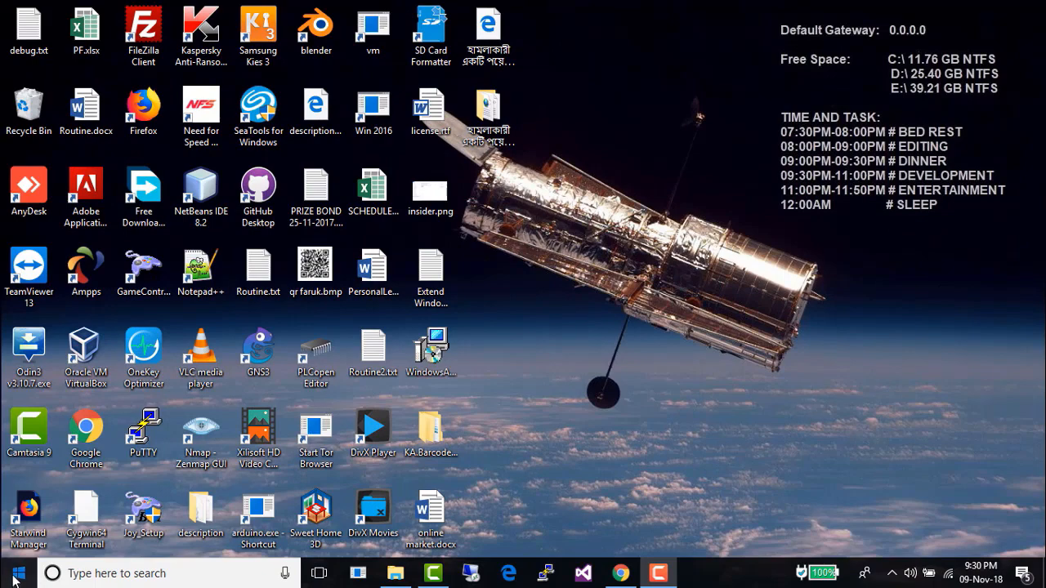
- Launch Microsoft SQL Server Management Studio and connect to the SQL2019 database engine instance with Windows Authentication
click(11, 579)
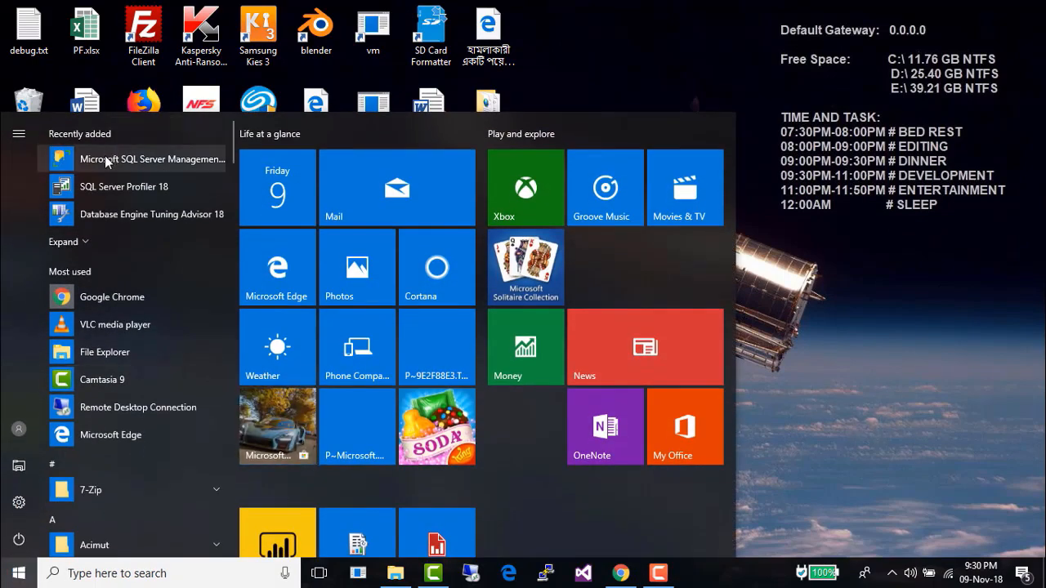
click(65, 161)
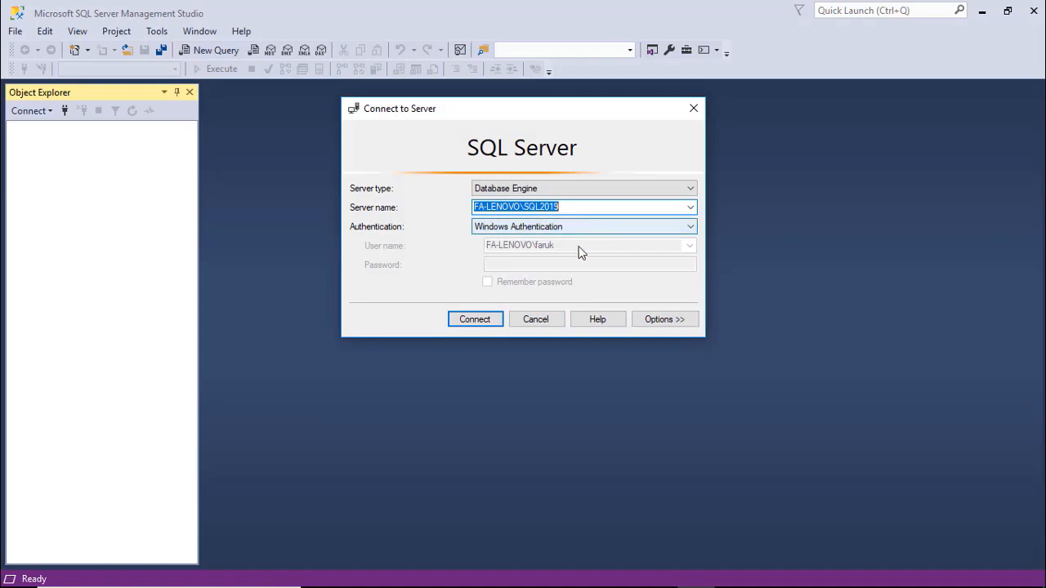
click(475, 320)
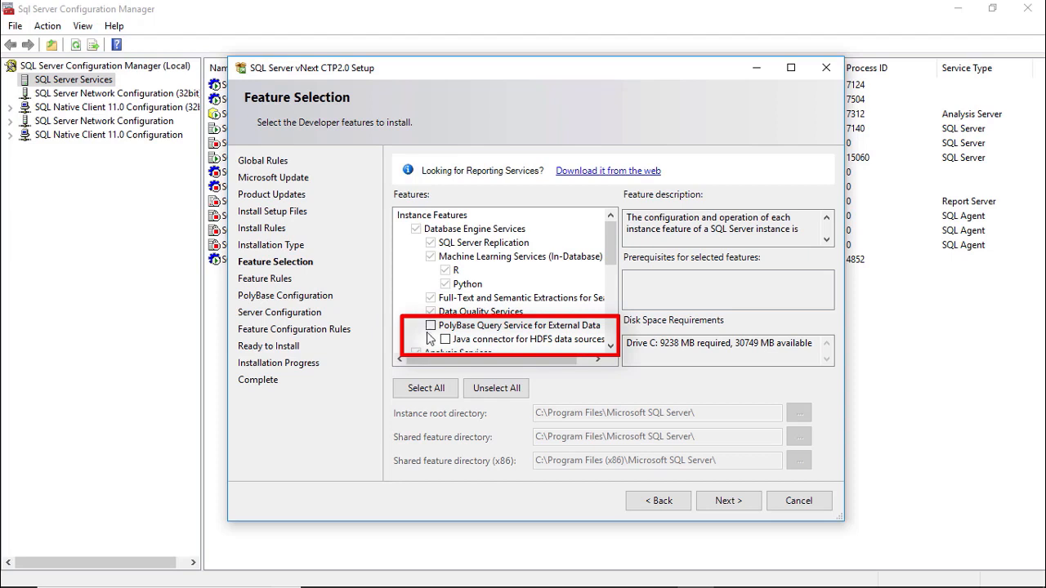
- Add PolyBase Query Service for External Data with its Java connector for HDFS data sources, and continue to the PolyBase configuration
click(431, 326)
click(445, 339)
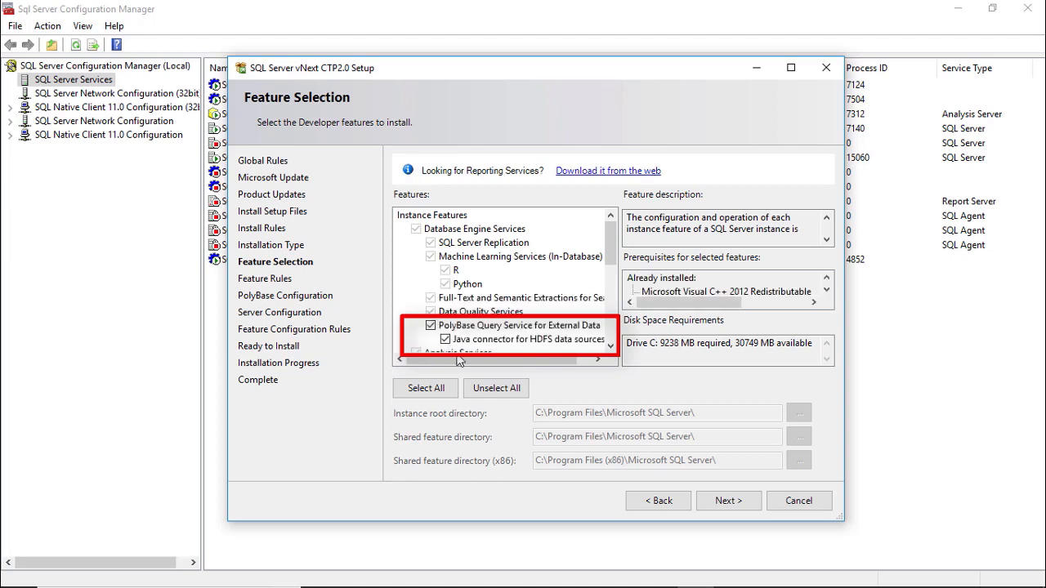
click(739, 503)
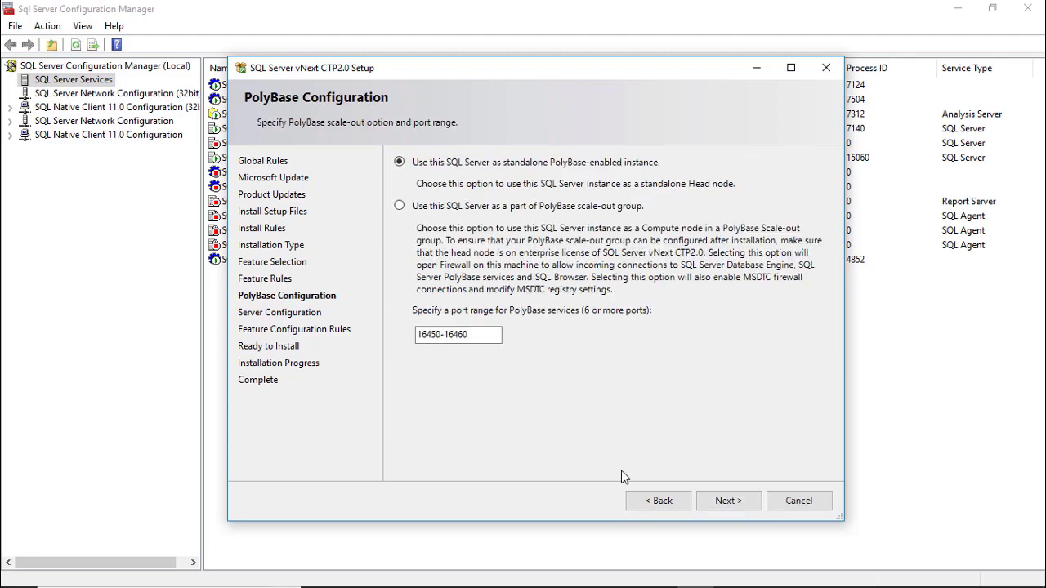
click(729, 504)
click(730, 505)
click(728, 500)
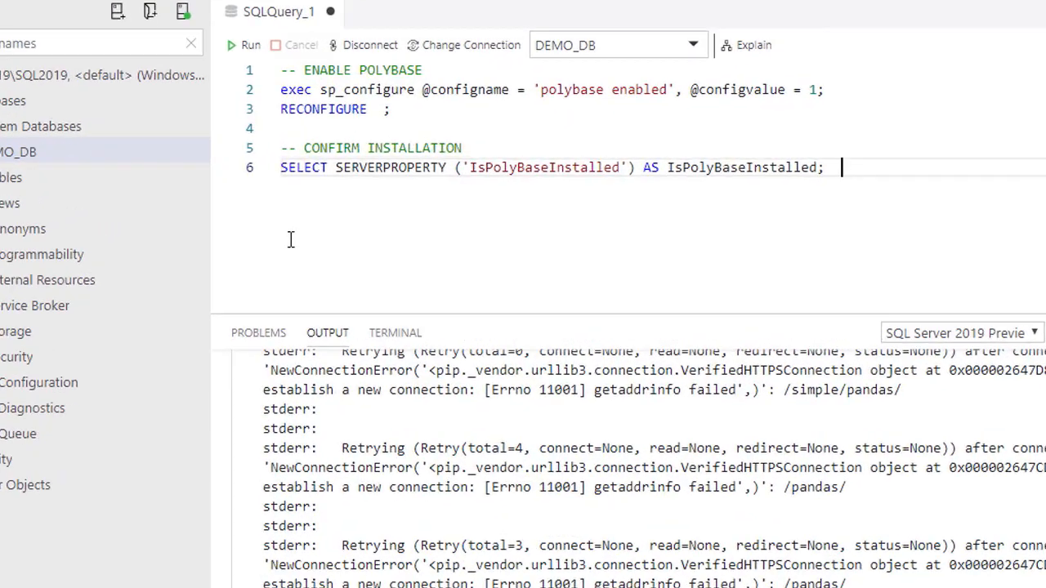
- Enable PolyBase by running only the sp_configure and RECONFIGURE statements, and check the installation by running the SERVERPROPERTY ('IsPolyBaseInstalled') query
drag(230, 70, 392, 98)
click(170, 15)
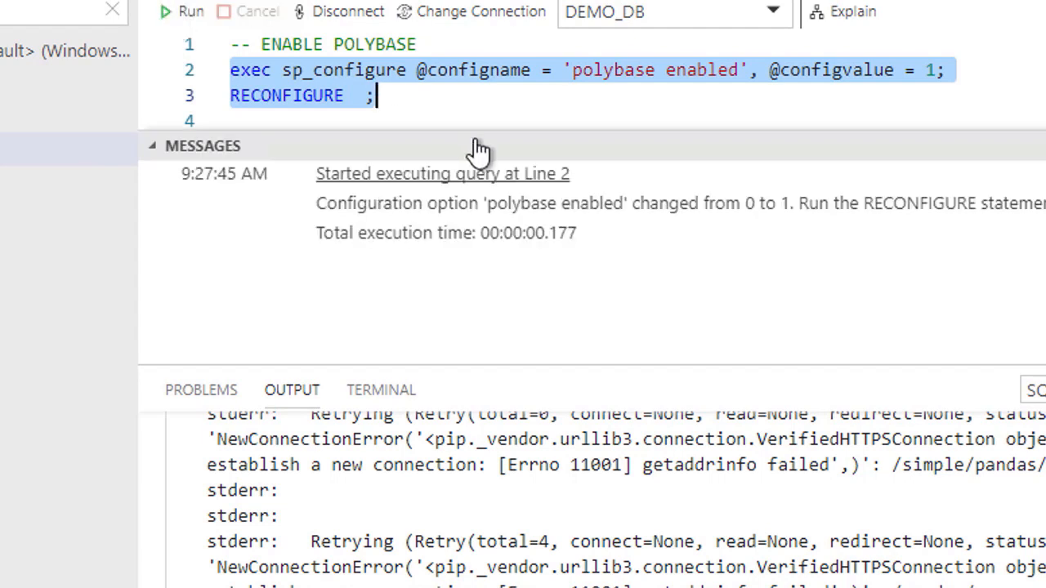
scroll(523, 105, down, 2)
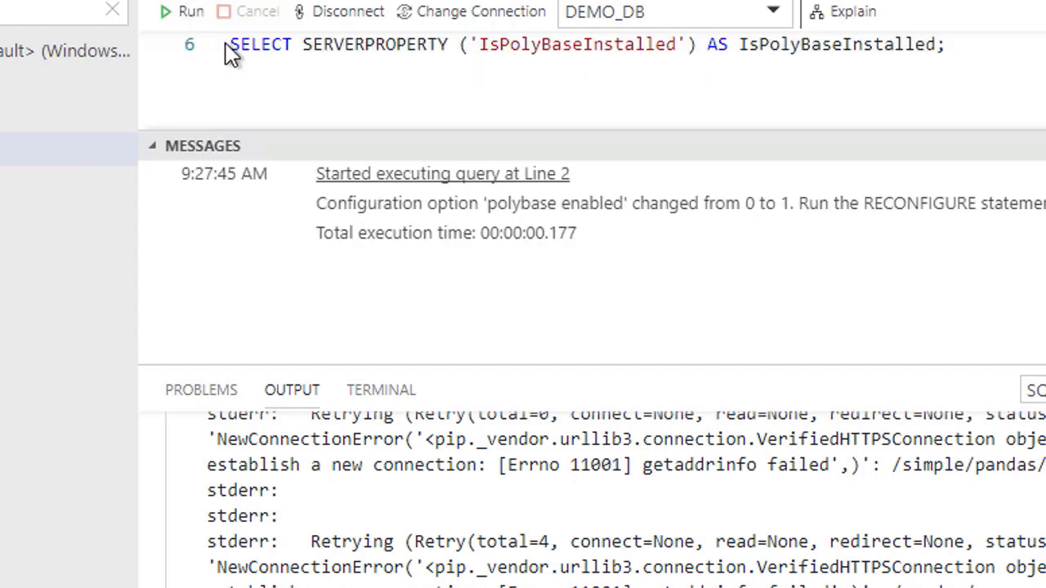
drag(232, 44, 955, 49)
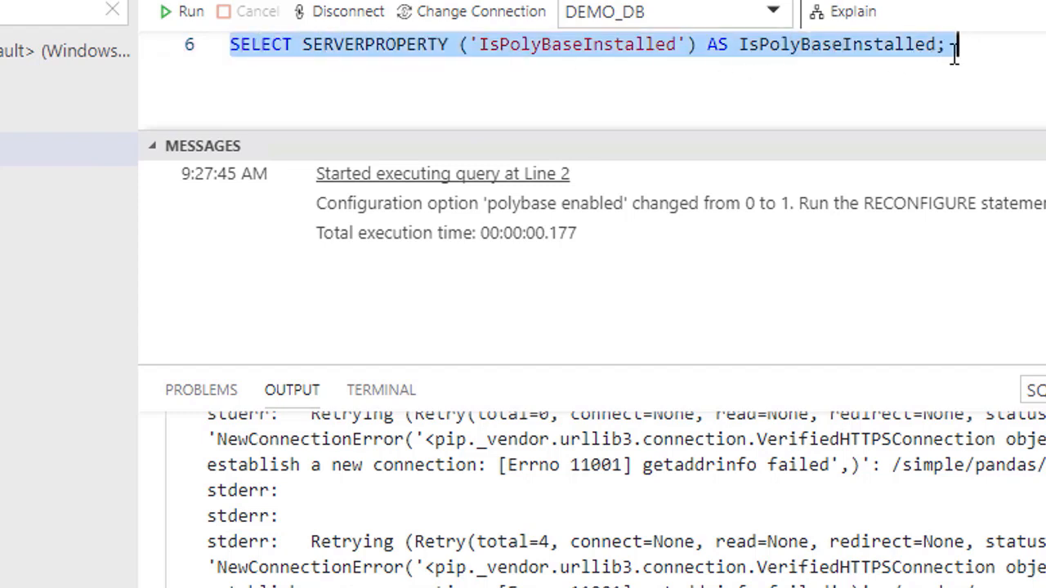
click(165, 16)
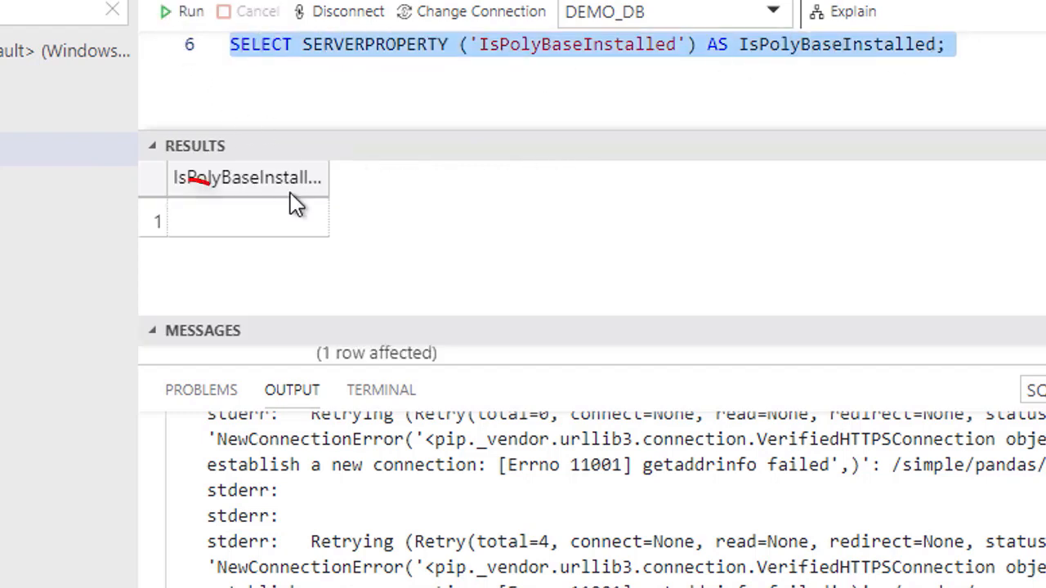
click(192, 230)
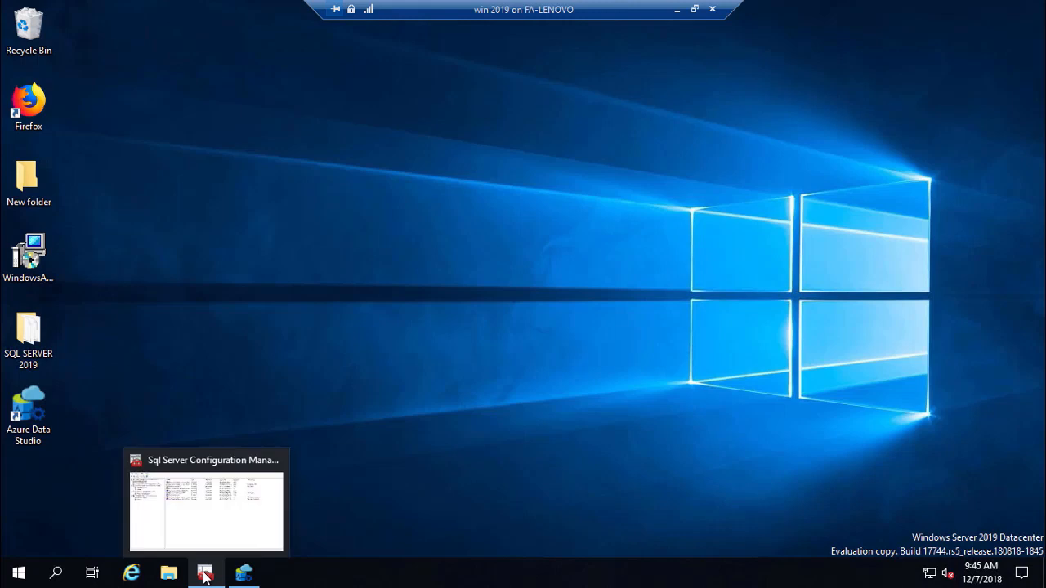
- Switch to SQL Server Configuration Manager and enable the TCP/IP protocol for the SQL2019 instance, acknowledging the restart notice
click(204, 576)
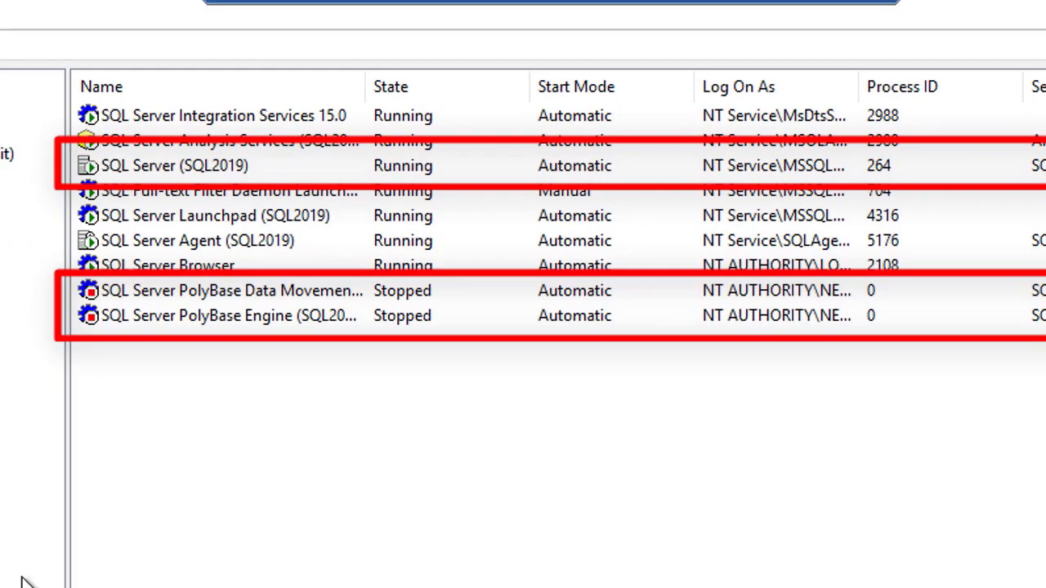
click(130, 296)
click(136, 315)
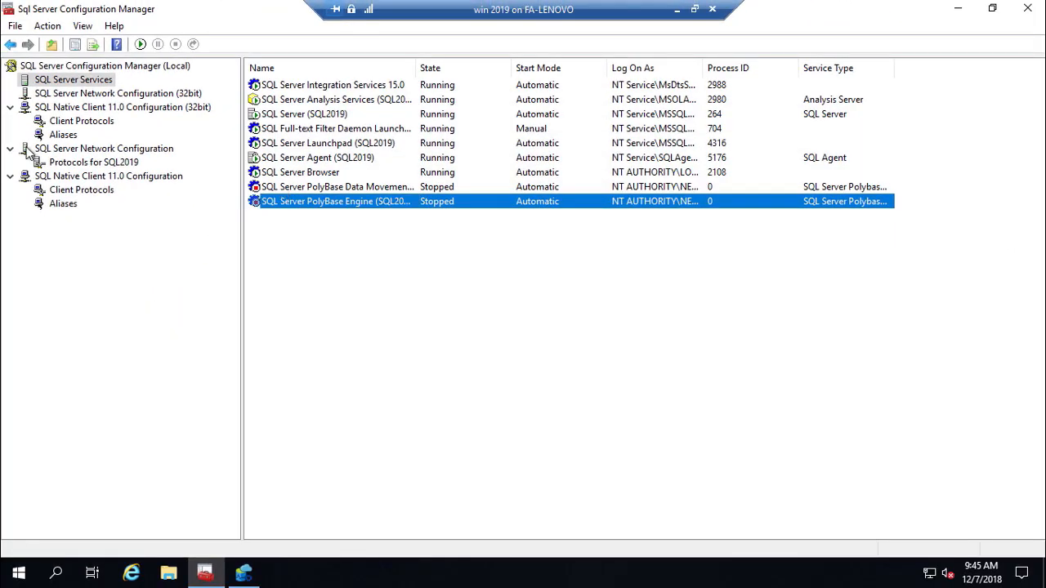
click(38, 152)
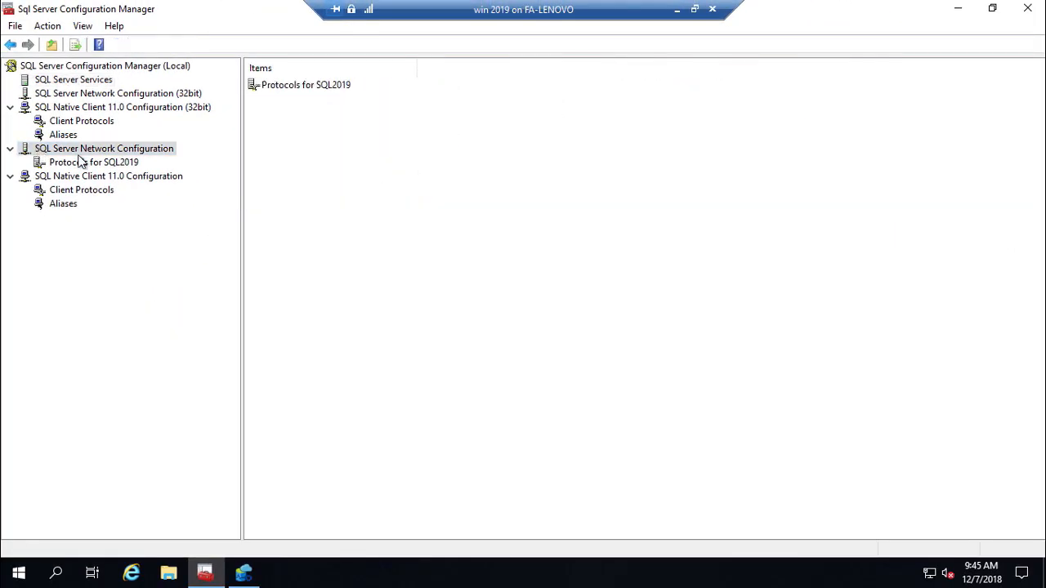
click(70, 164)
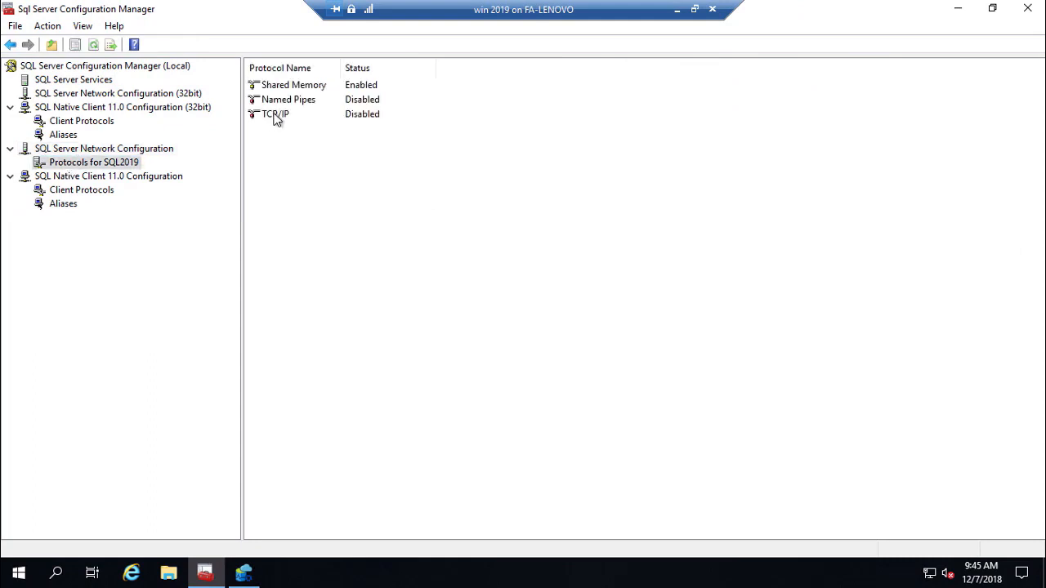
click(276, 117)
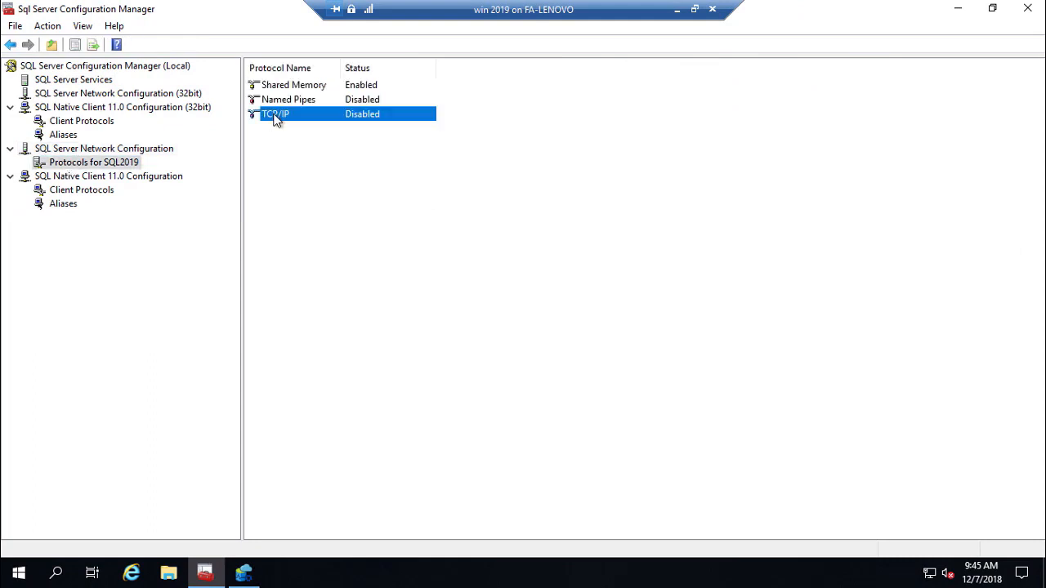
right_click(275, 116)
click(303, 127)
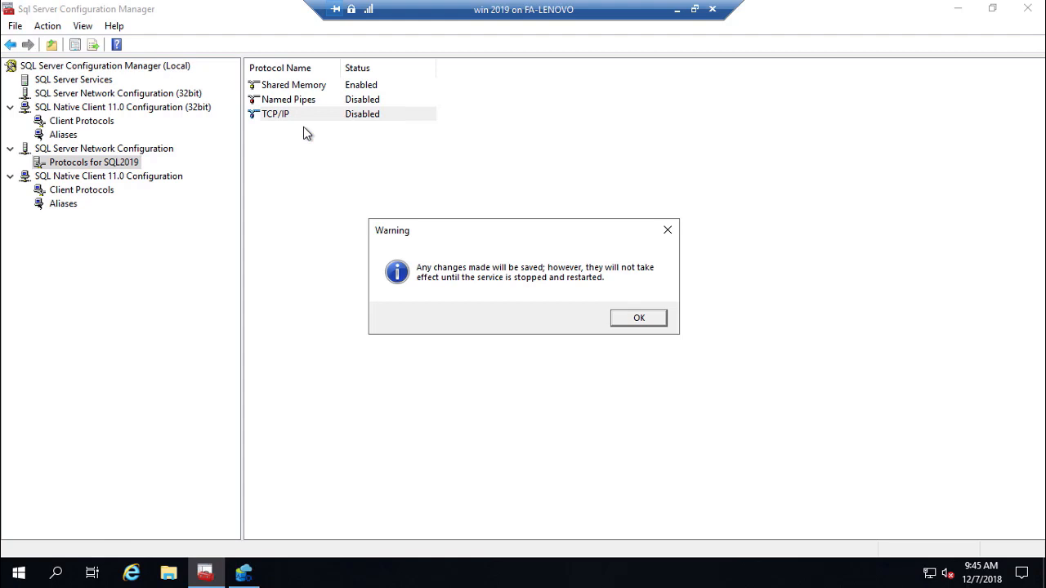
click(637, 319)
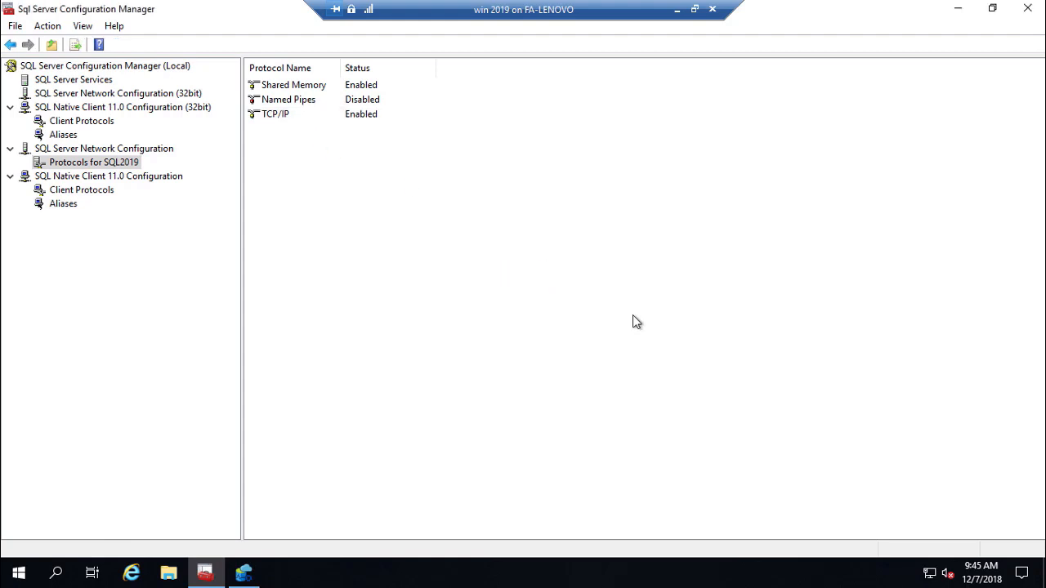
click(270, 115)
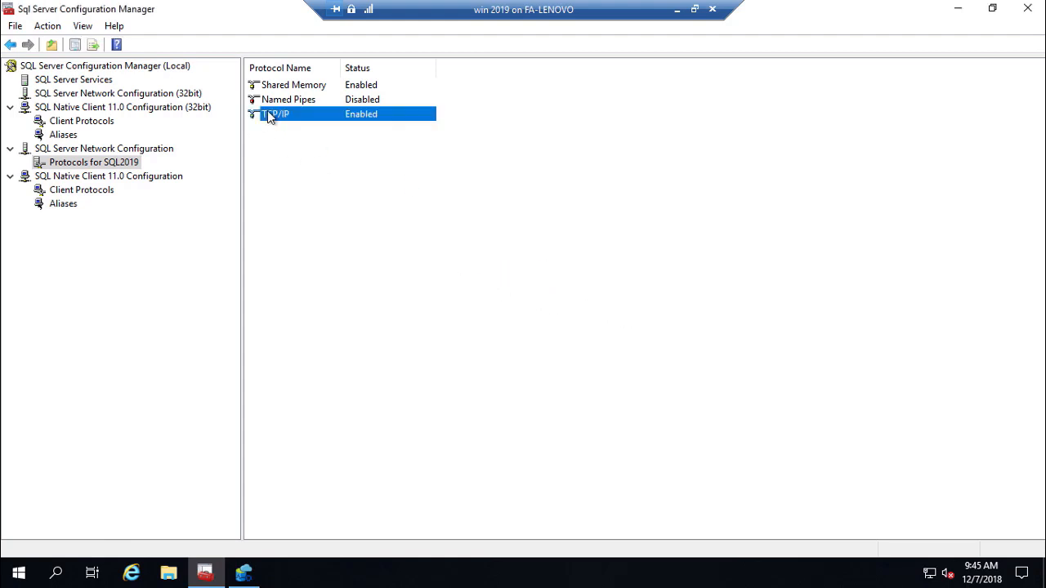
- Restart the SQL Server (SQL2019) service
click(74, 82)
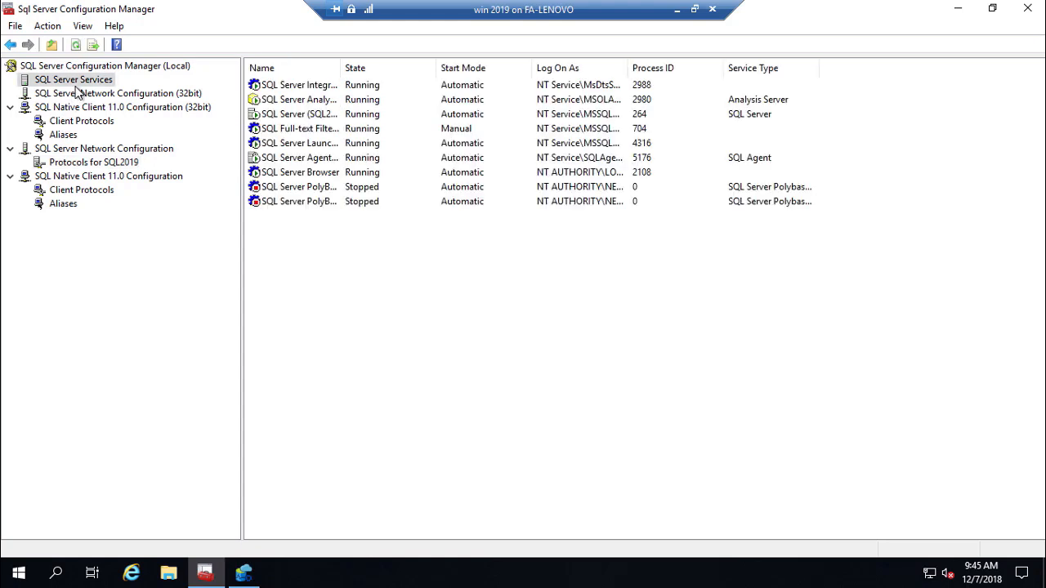
right_click(284, 121)
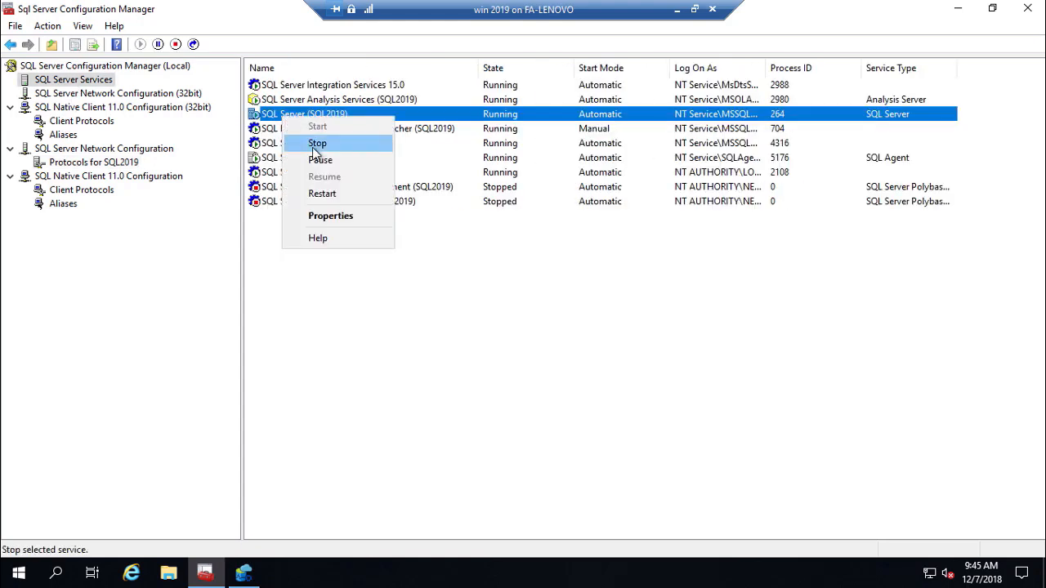
click(322, 197)
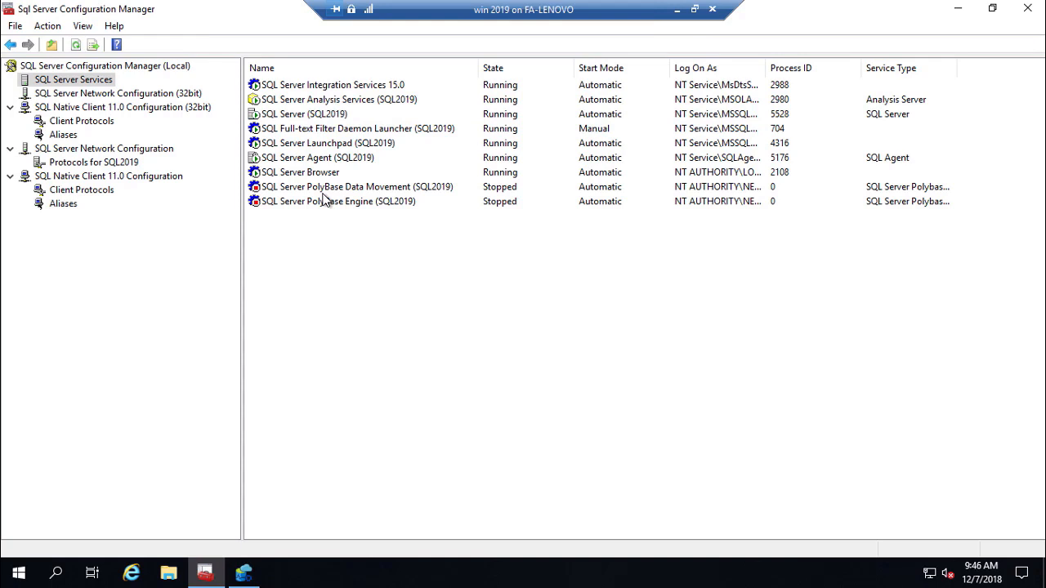
- Start the SQL Server PolyBase Data Movement and SQL Server PolyBase Engine services of the SQL2019 instance
click(328, 187)
right_click(328, 188)
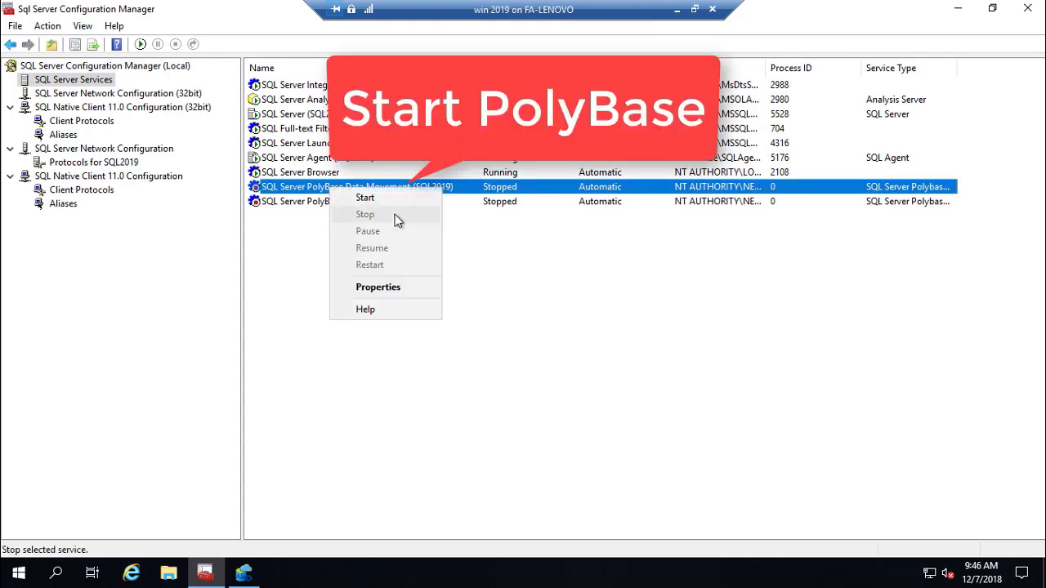
click(378, 197)
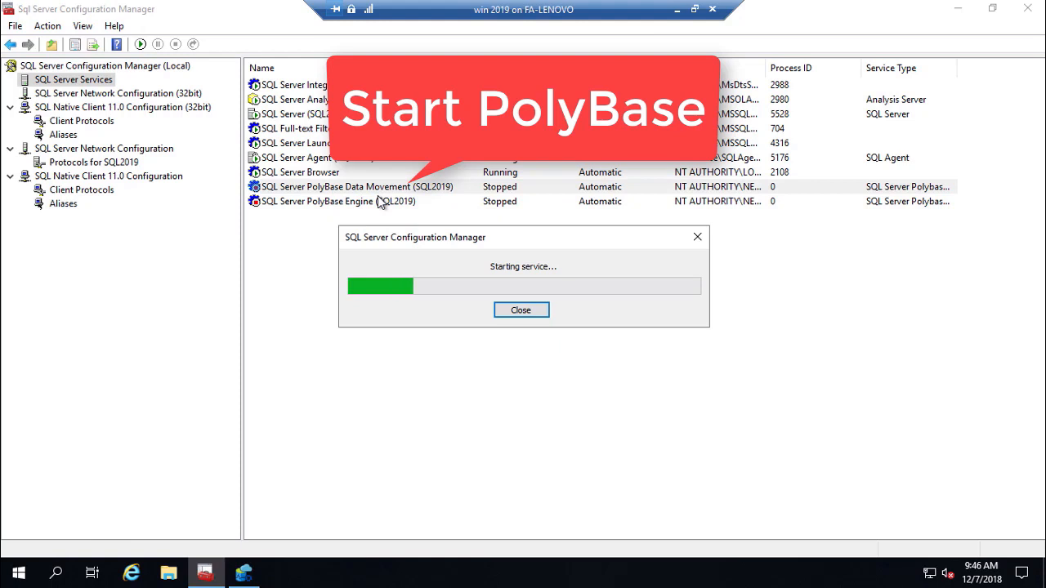
right_click(327, 202)
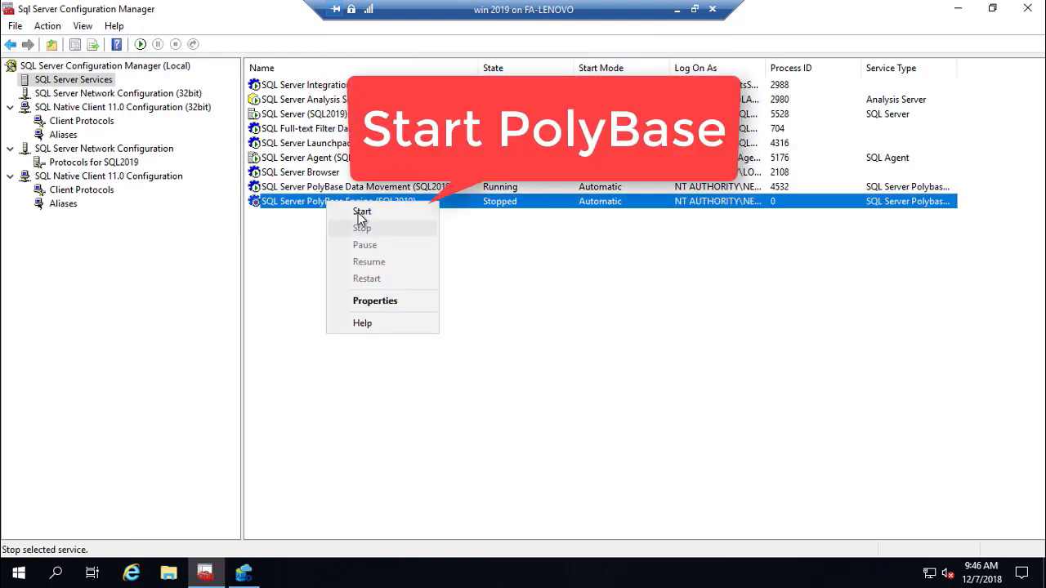
click(361, 211)
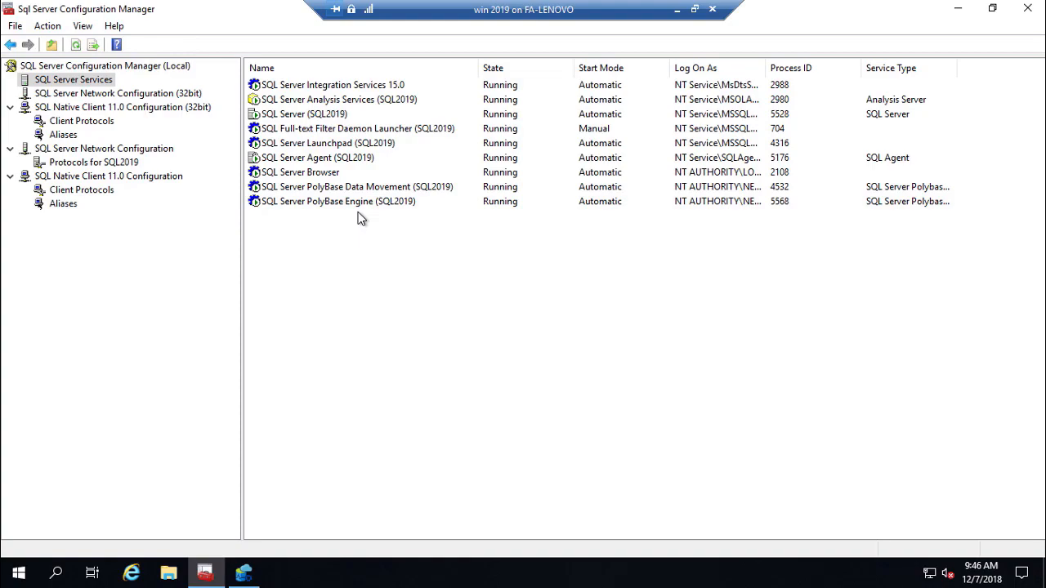
click(357, 203)
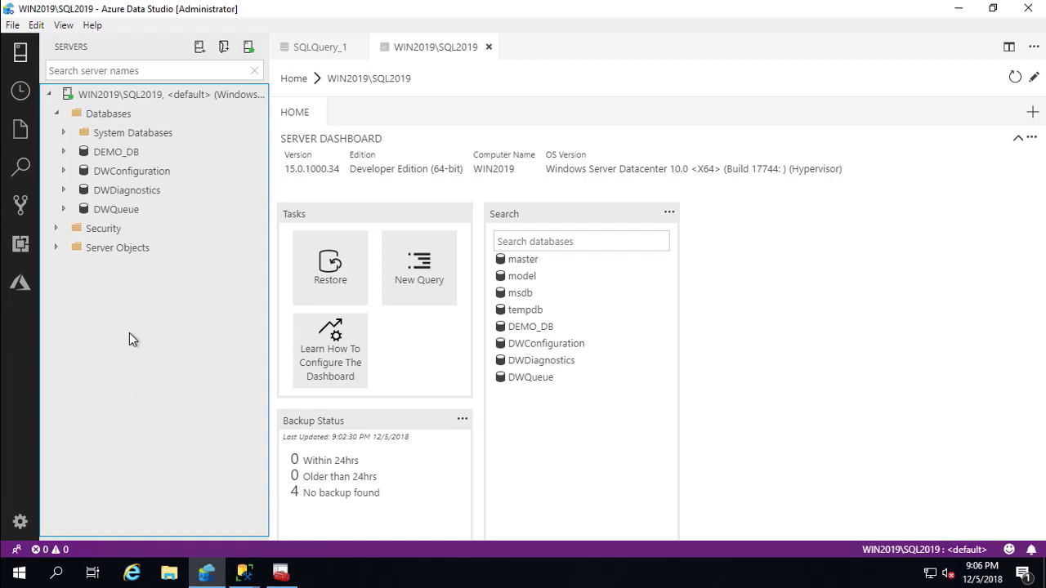
- In Azure Data Studio, check which actions the DEMO_DB database offers and browse the available extensions
right_click(111, 153)
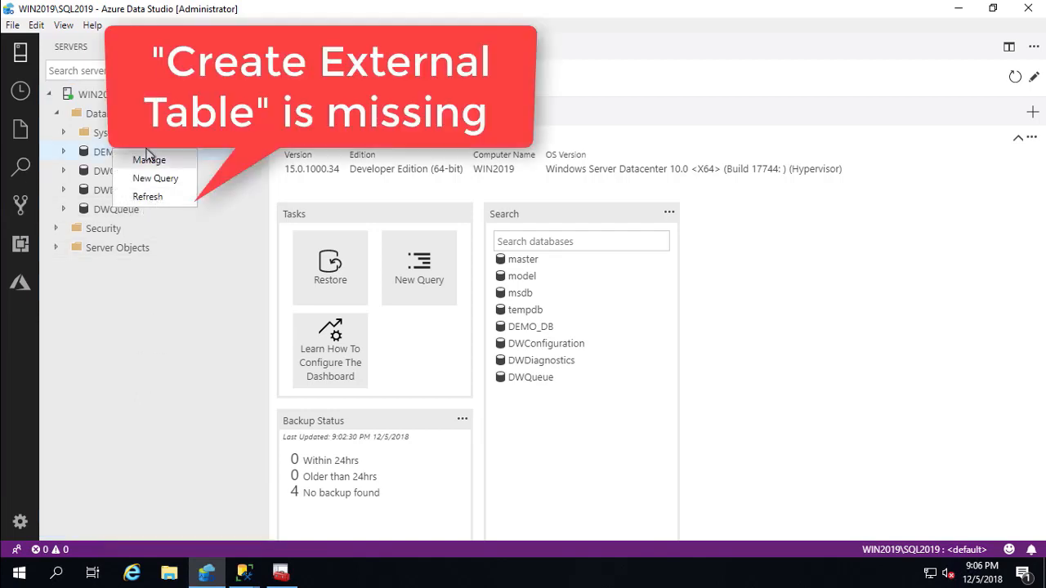
click(121, 328)
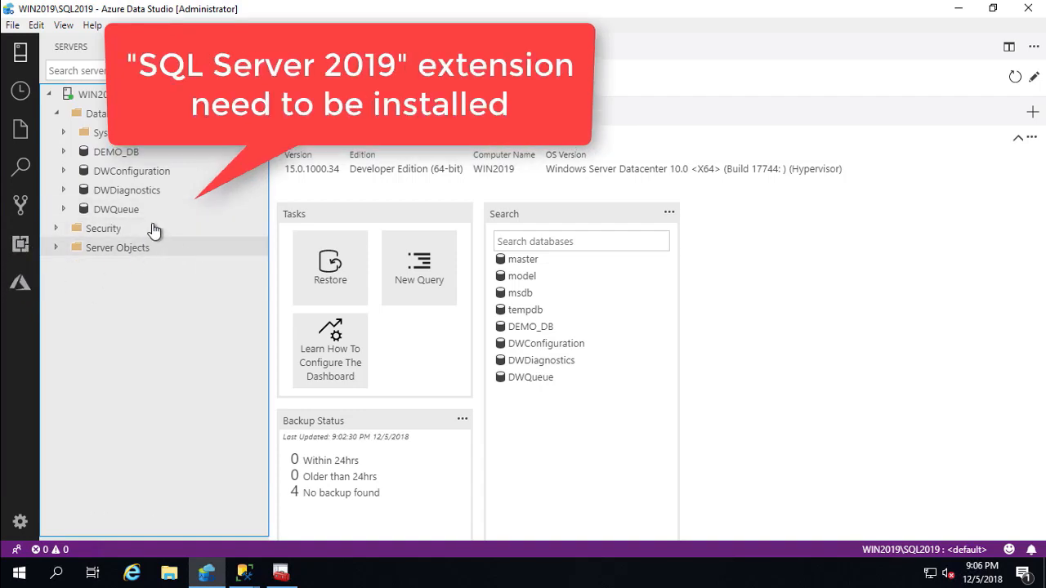
click(20, 245)
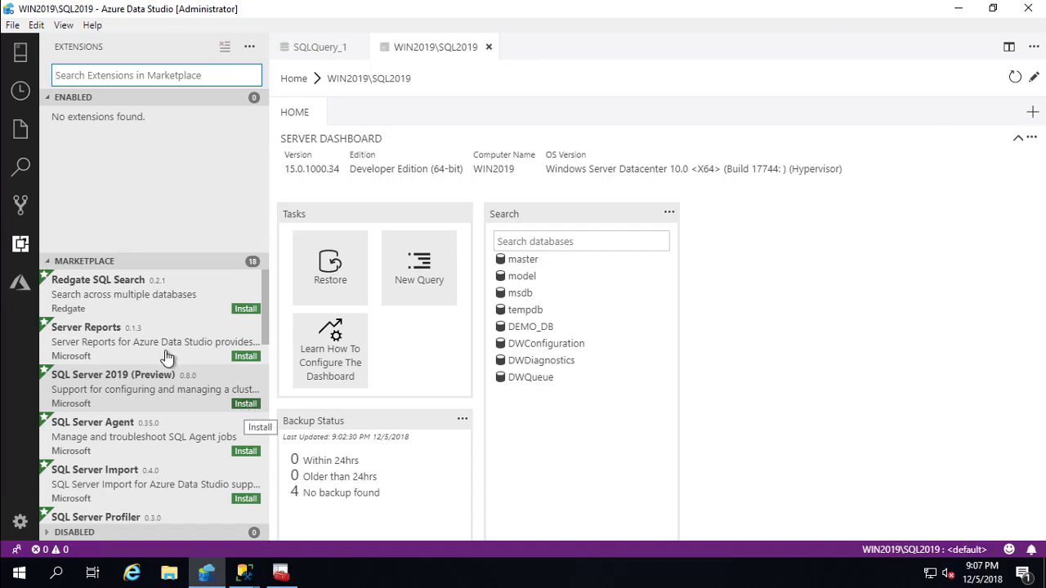
- Install the extension package sql-vnext-0.8.0-win-x64.vsix from the SQL SERVER 2019 folder on the Desktop, accepting the third-party extension
click(13, 25)
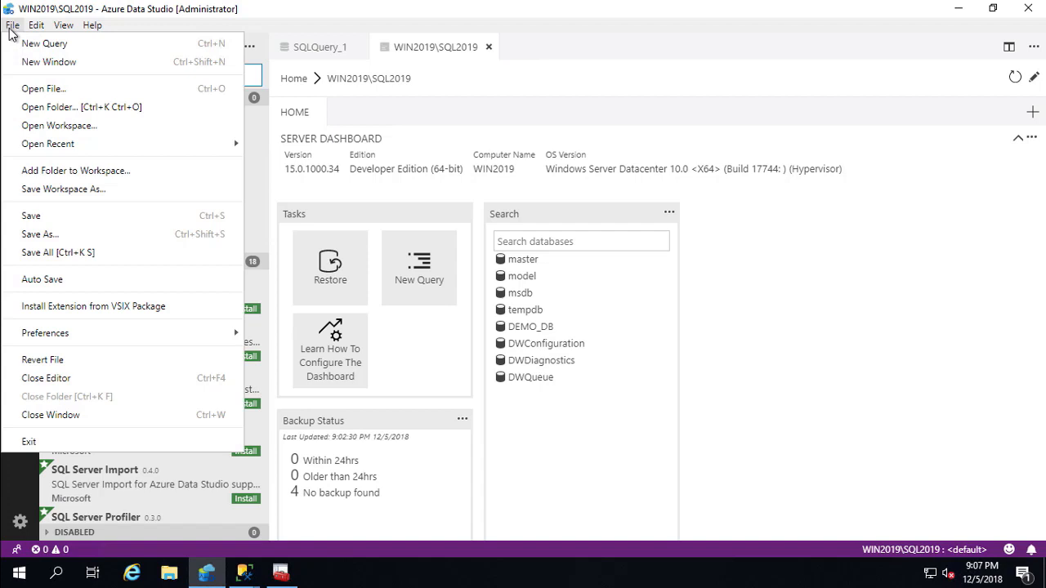
click(82, 314)
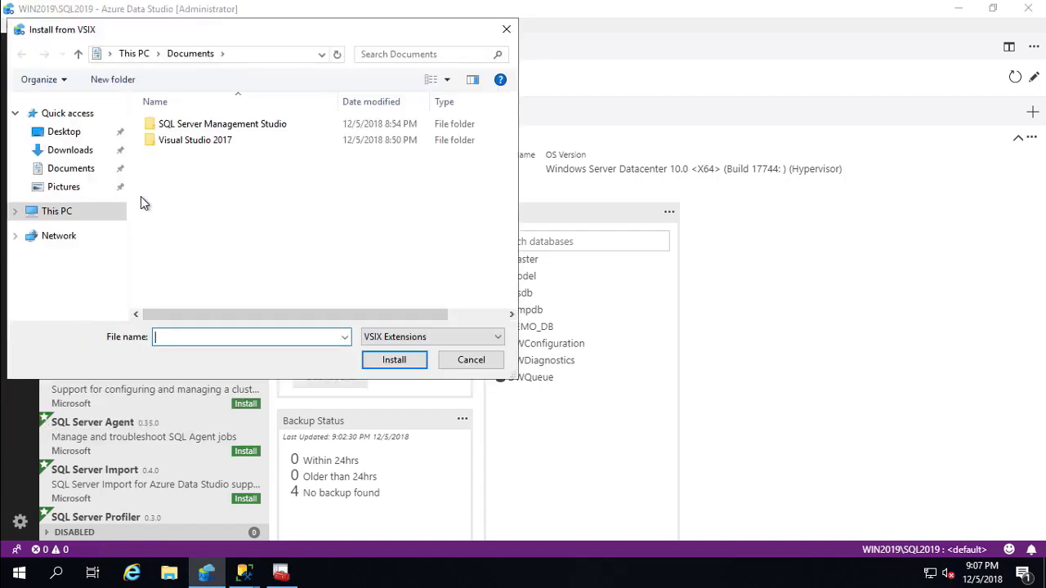
click(67, 133)
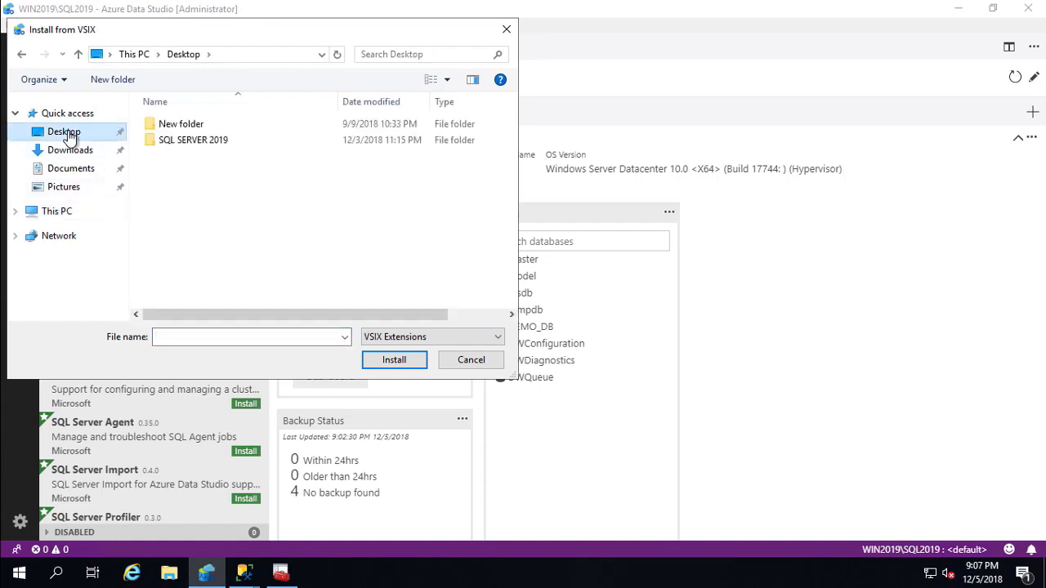
click(175, 144)
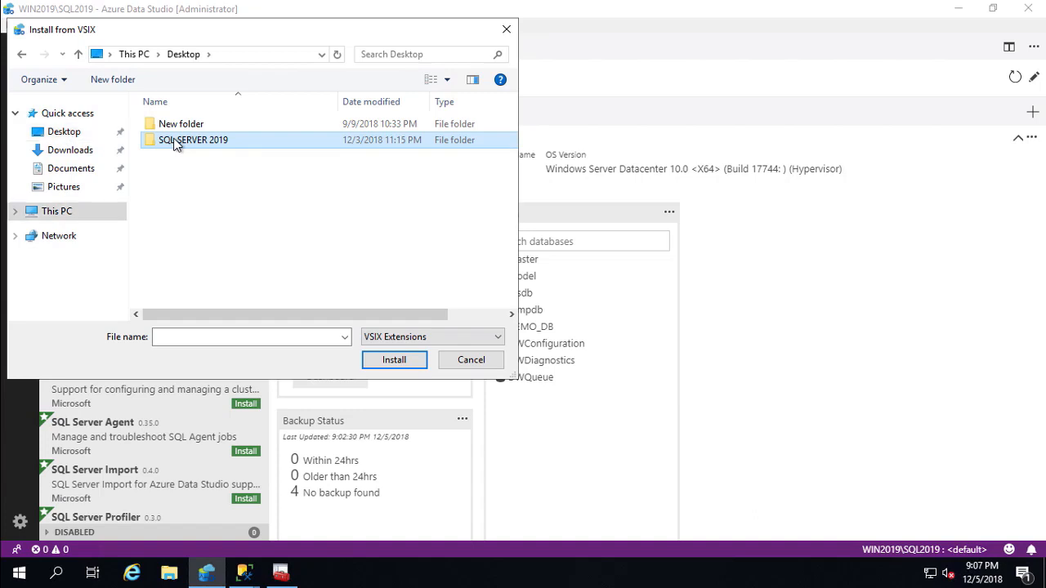
double_click(175, 143)
click(196, 161)
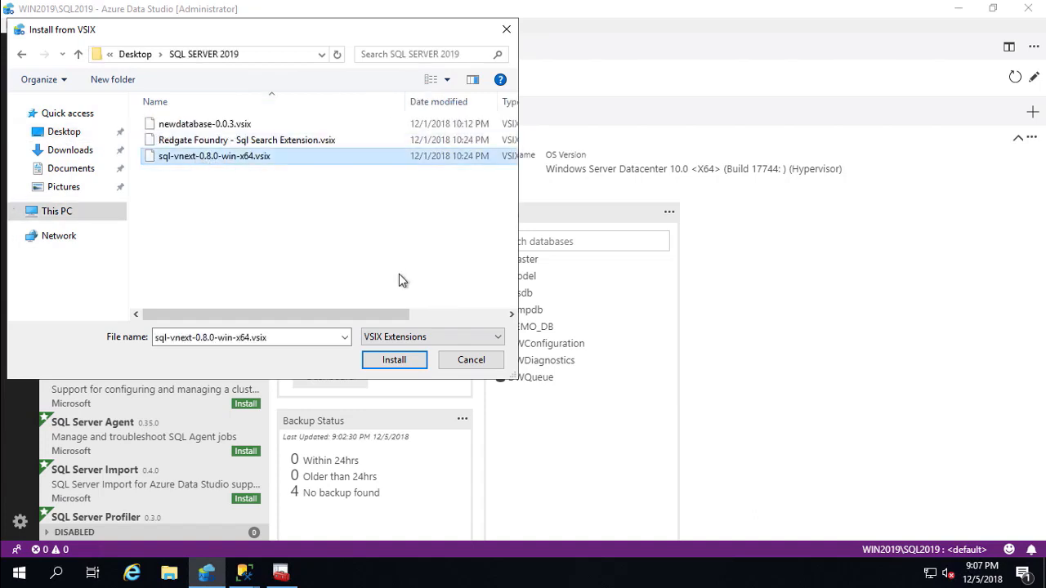
click(389, 361)
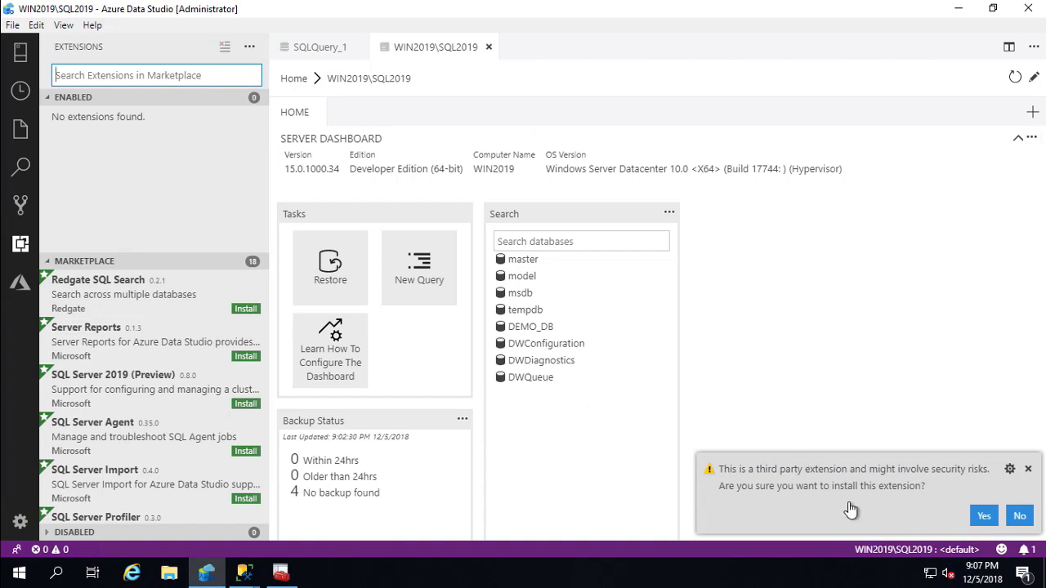
click(984, 517)
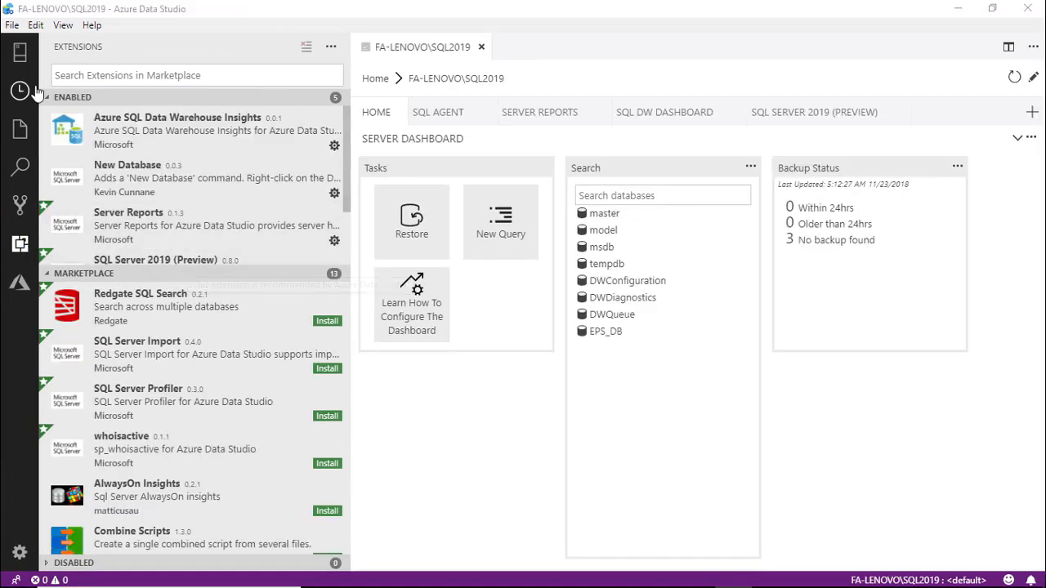
- View the details of the installed SQL Server 2019 (Preview) extension and choose Create External Table for the EPS_DB database
click(164, 263)
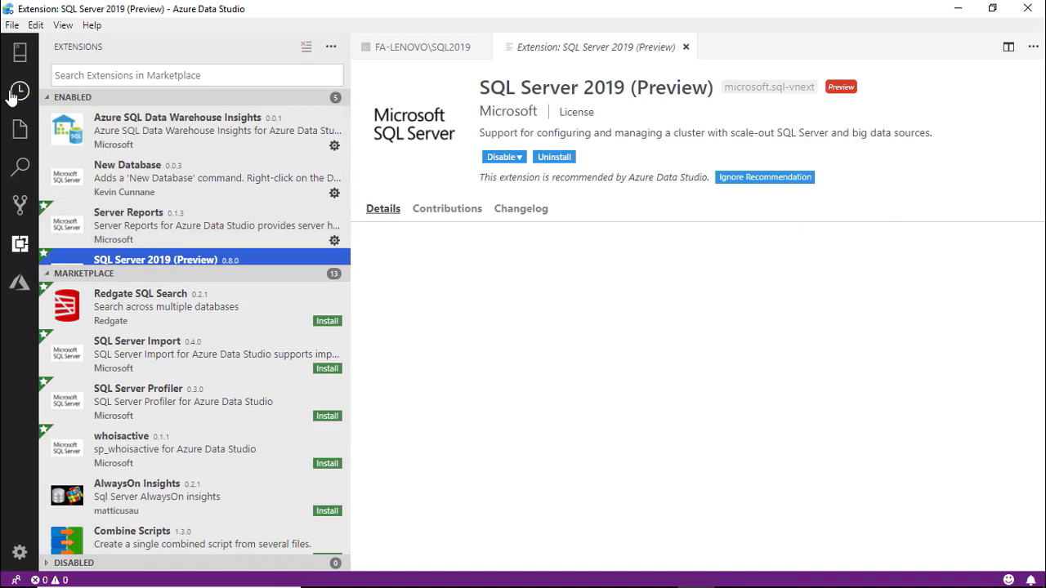
click(19, 53)
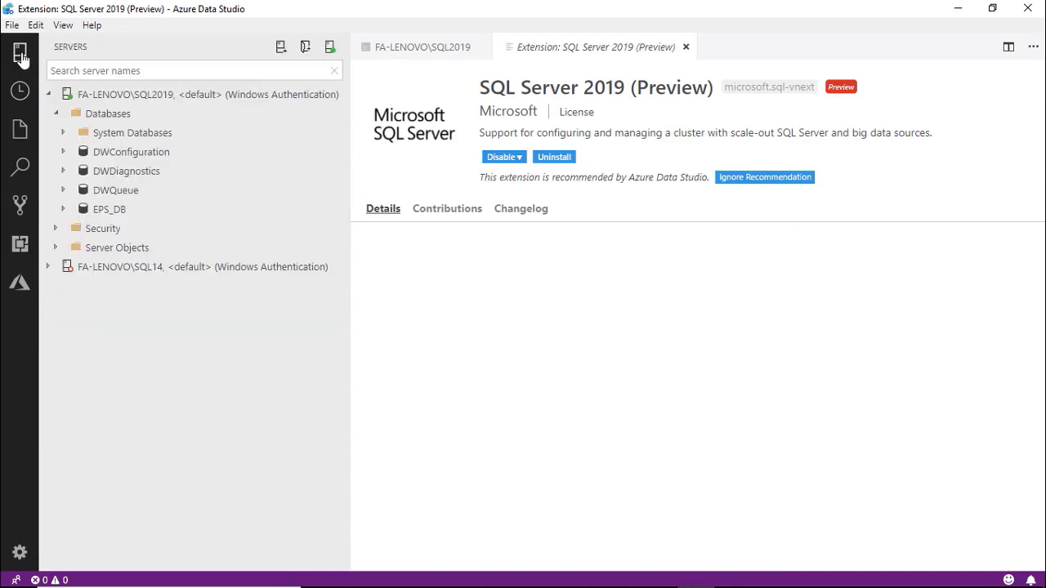
right_click(114, 209)
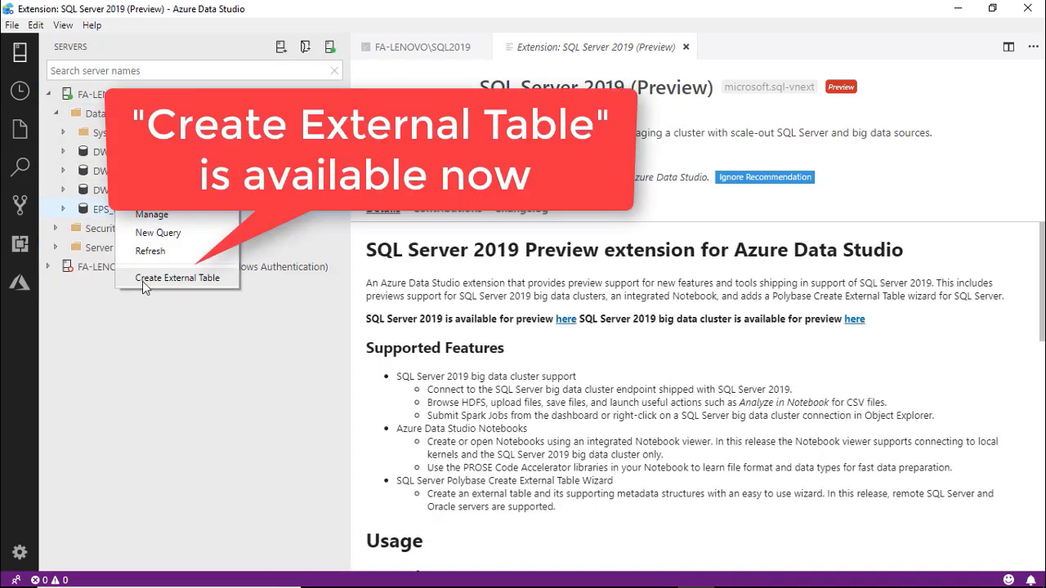
click(210, 282)
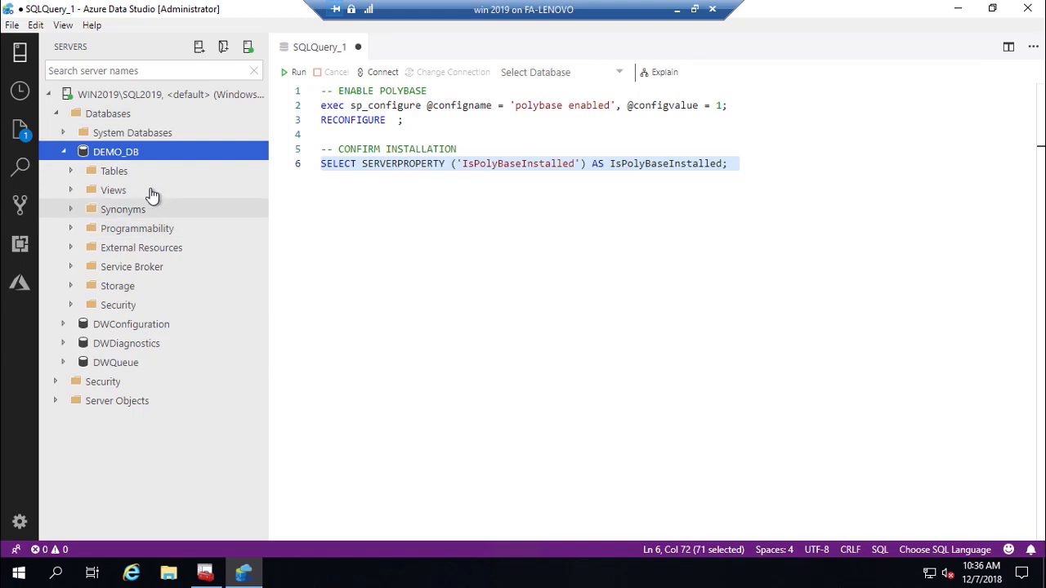
- Start creating an external table for DEMO_DB, keeping DEMO_DB as the destination database and choosing Oracle as the data source type
right_click(105, 154)
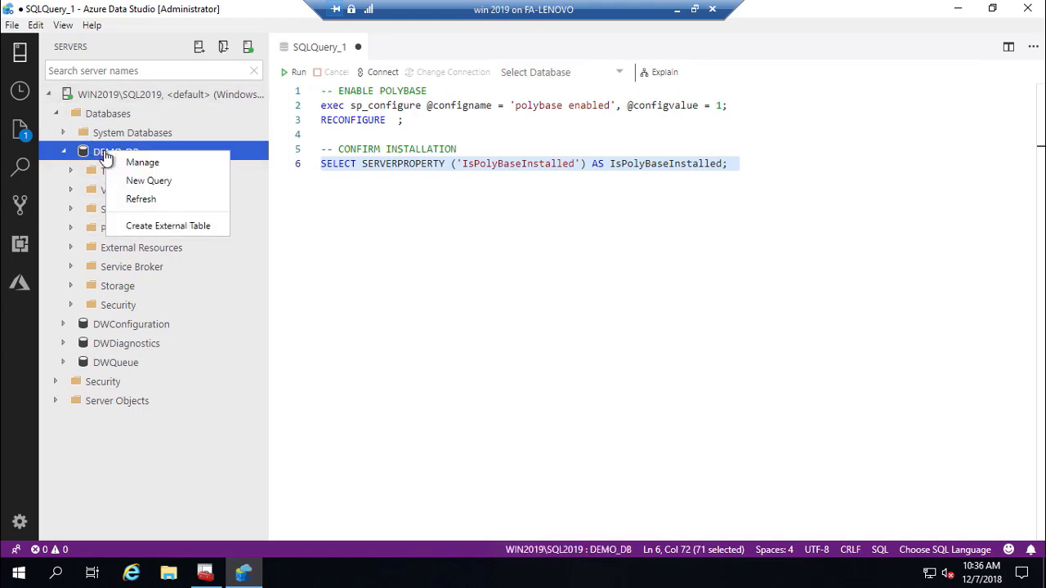
click(159, 229)
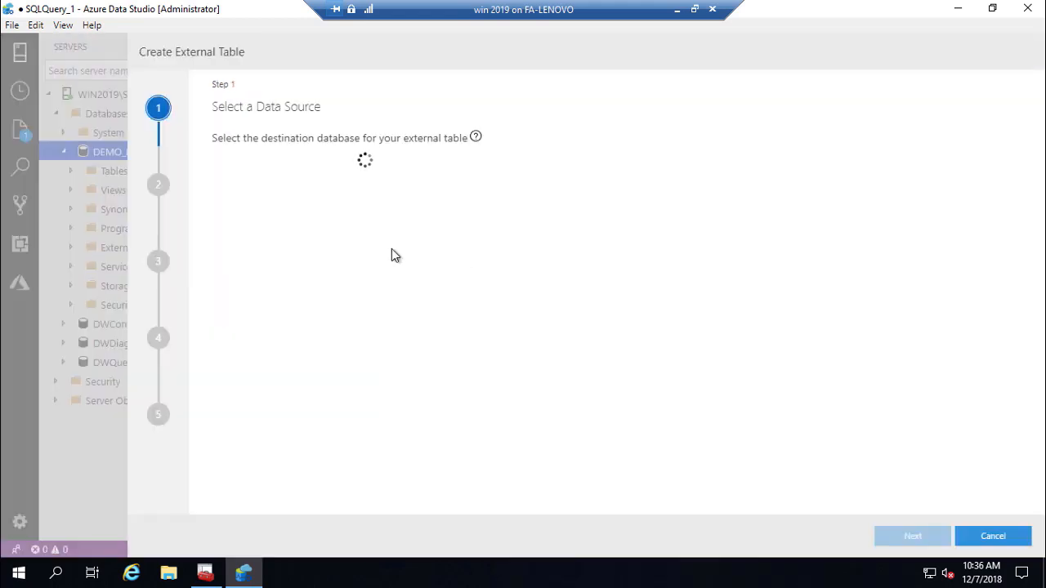
click(282, 228)
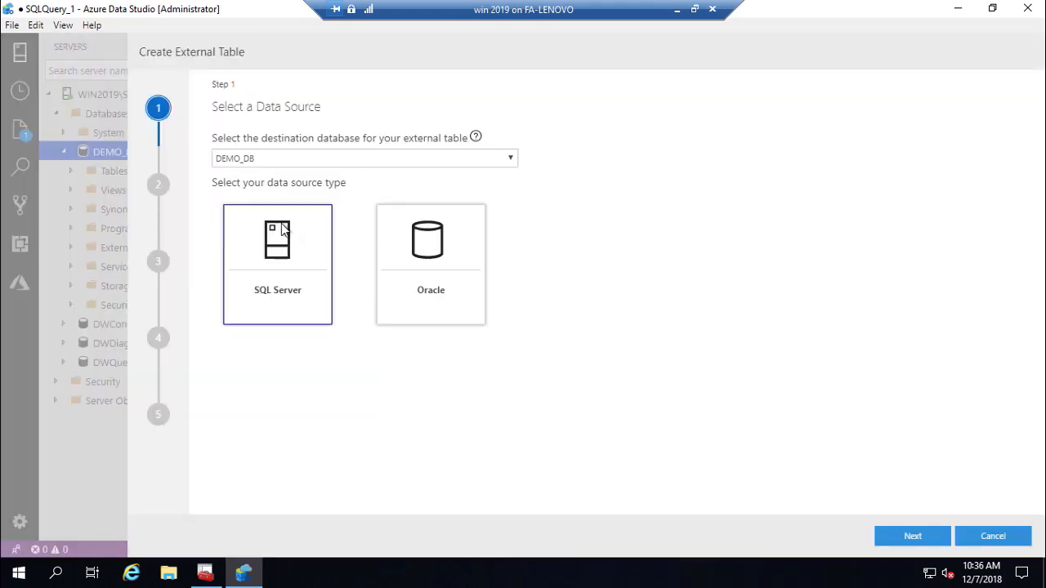
click(234, 163)
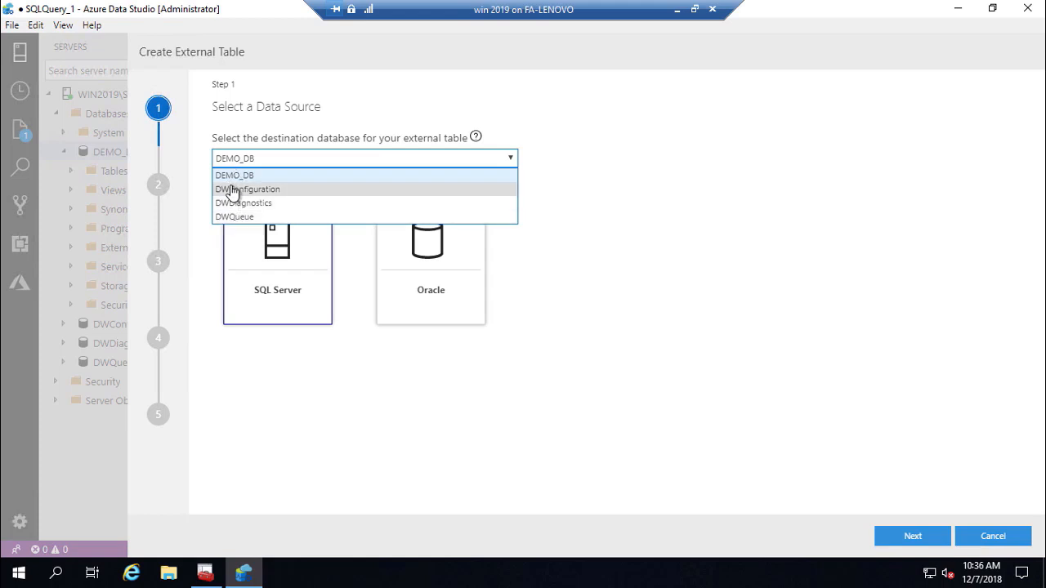
click(241, 175)
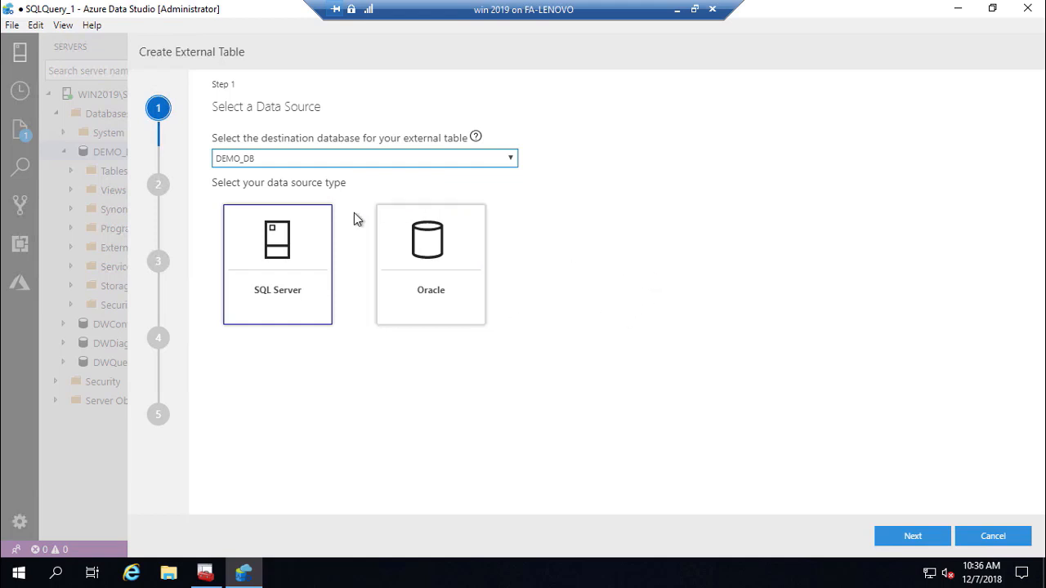
click(434, 297)
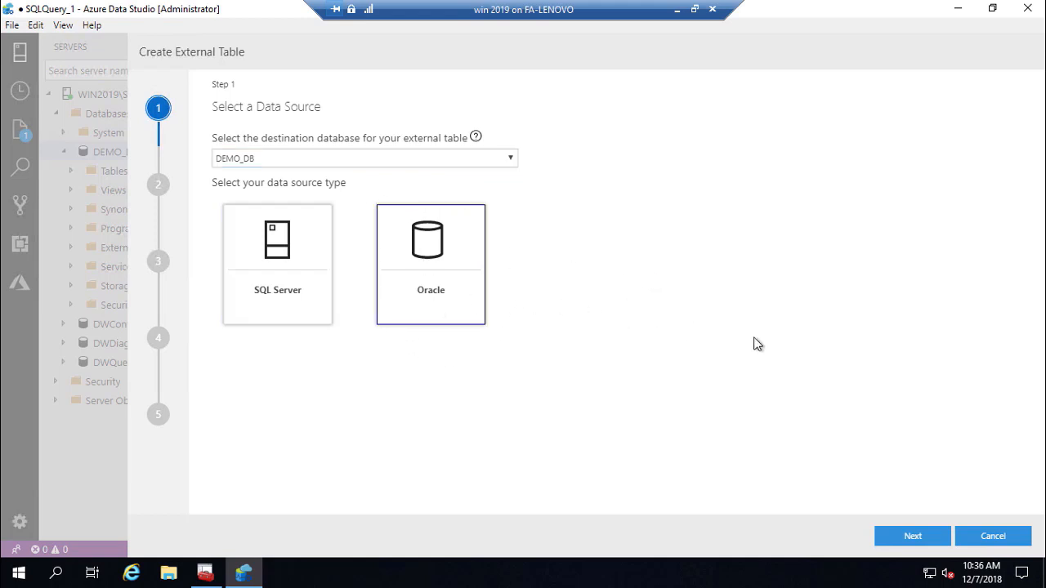
click(921, 546)
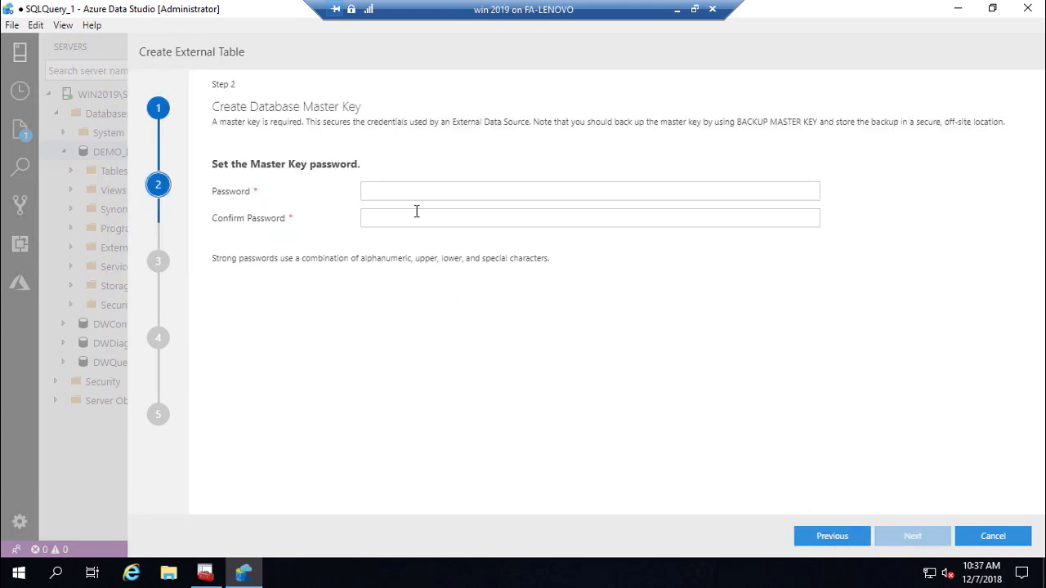
- Set and confirm the database master key password and continue to the data source connection
click(427, 190)
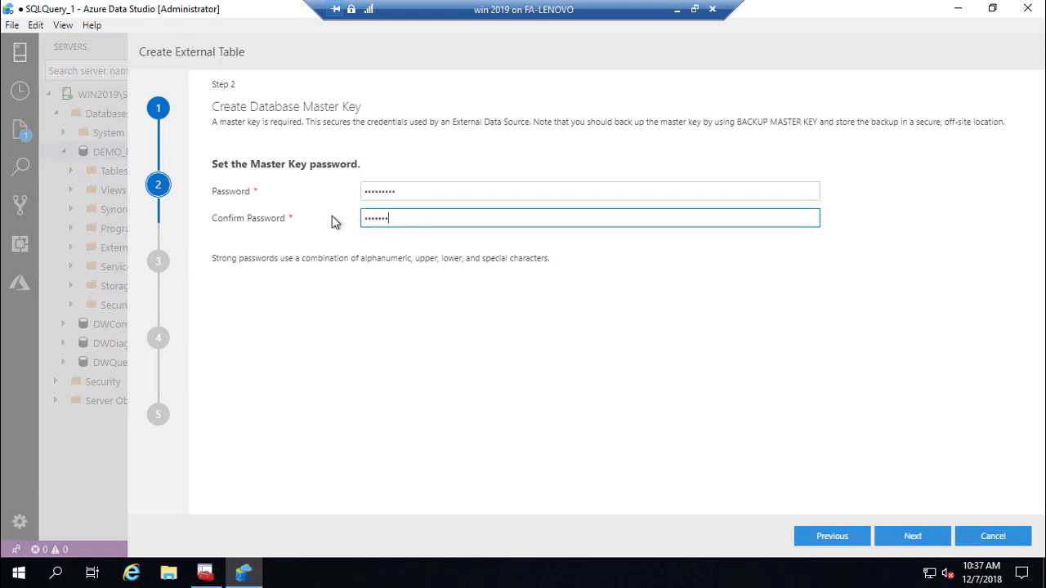
text(••)
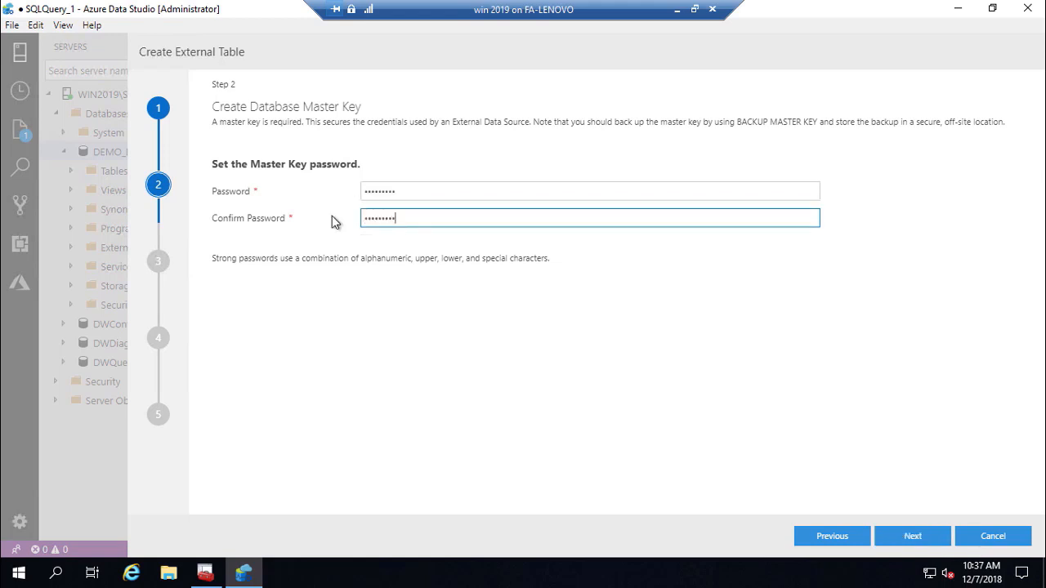
click(911, 541)
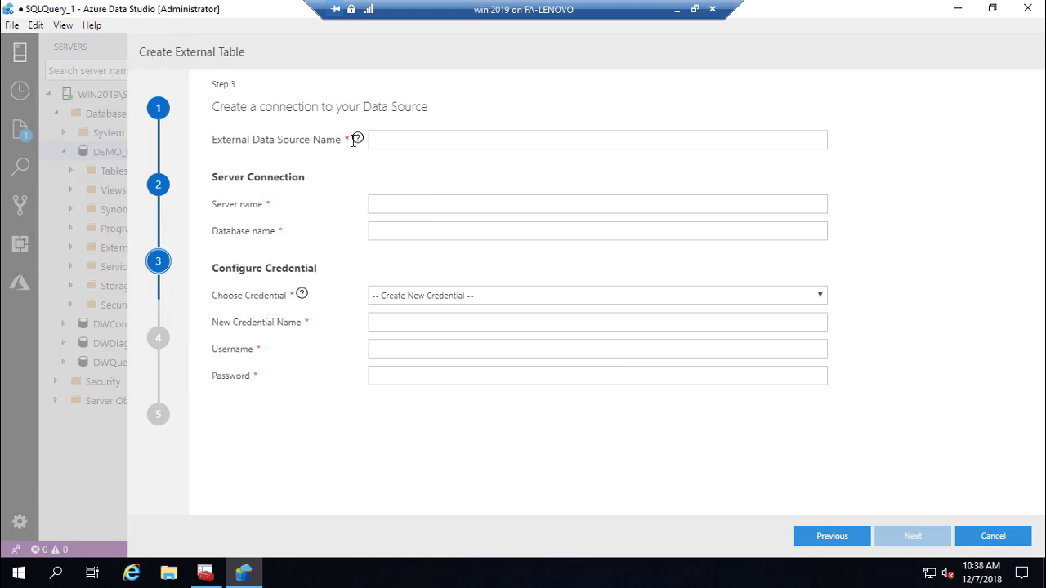
- Name the external data source ORACLE_ERP_TEST and paste the Oracle server's address with port 1521 as the server name
click(379, 139)
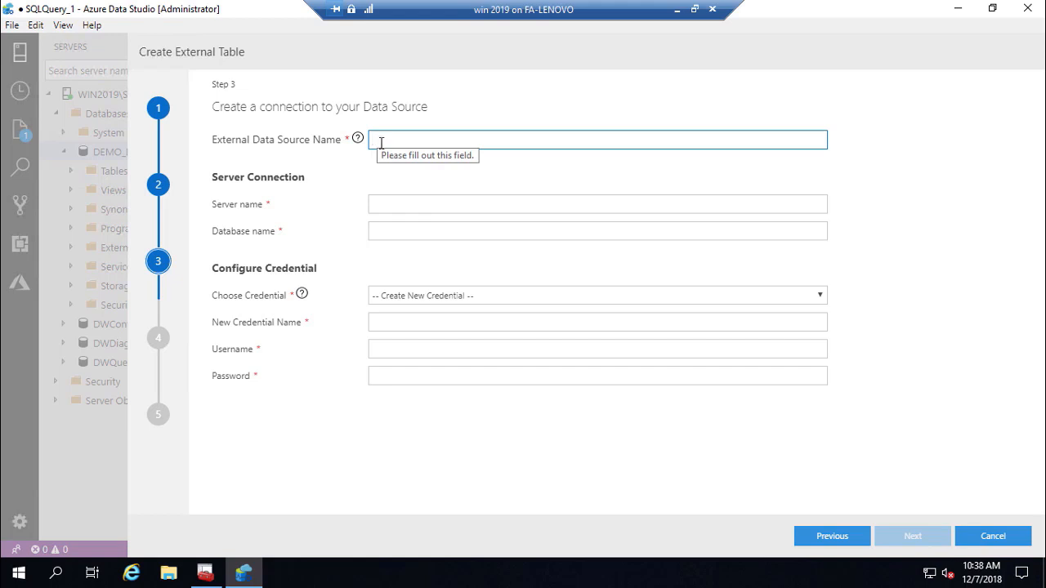
text(ORACLE_E)
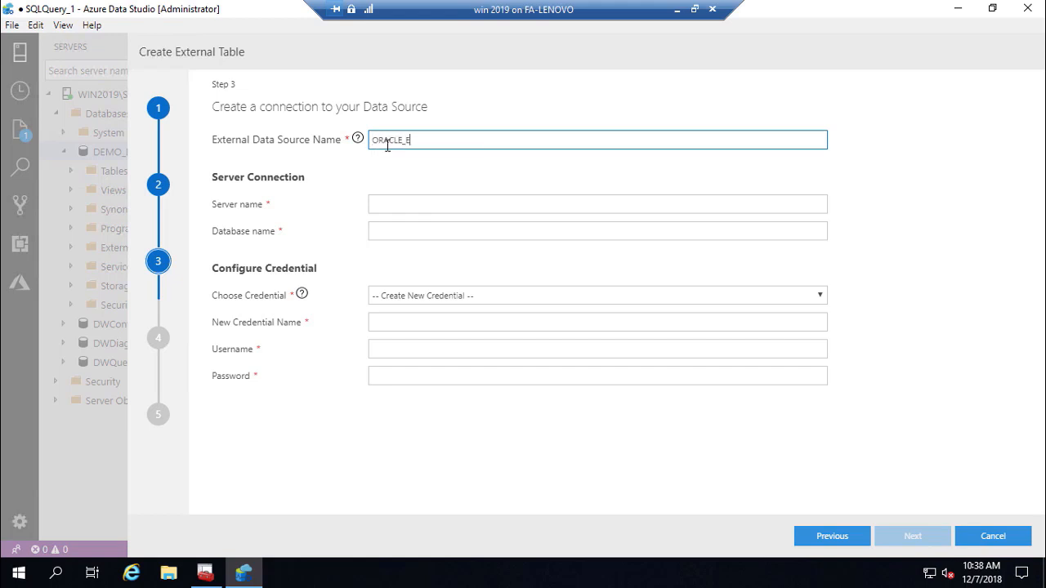
text(RP_TEST)
click(398, 201)
right_click(398, 201)
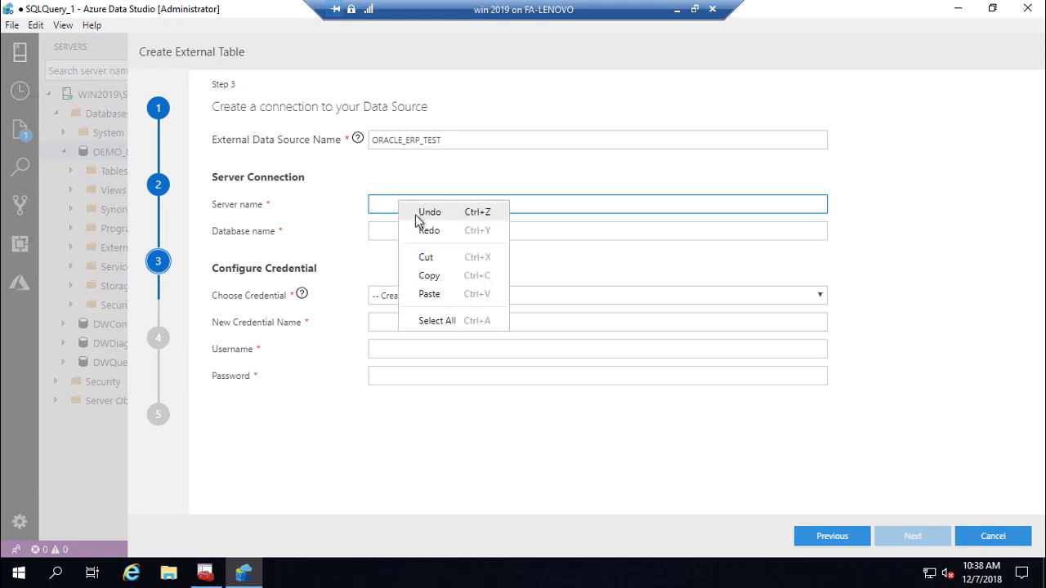
click(430, 295)
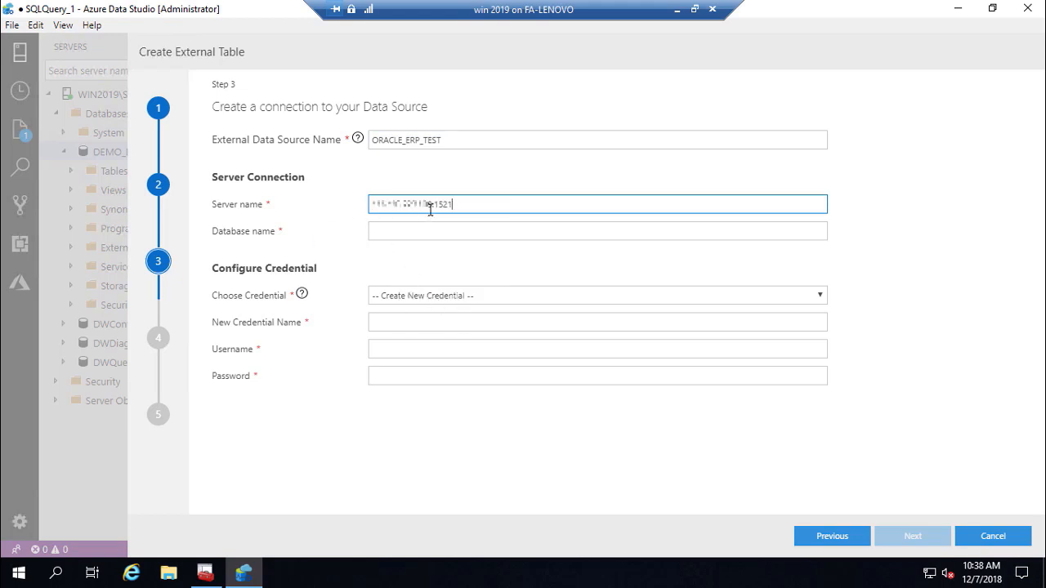
drag(433, 204, 471, 204)
- Set the database name of the server connection to orcl in lowercase
click(396, 232)
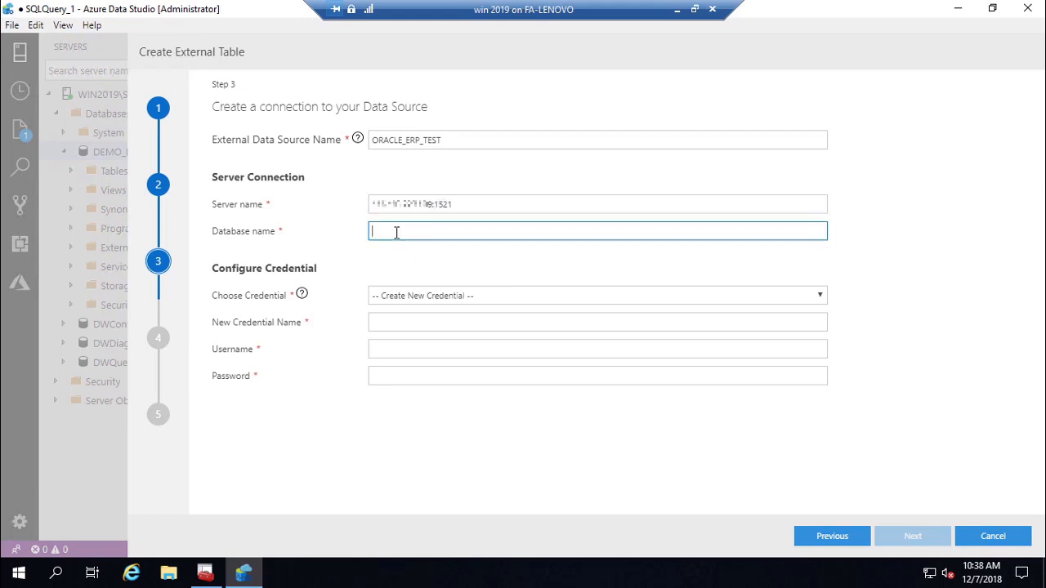
text(ORCL)
key(BackSpace)
key(BackSpace)
key(BackSpace)
key(BackSpace)
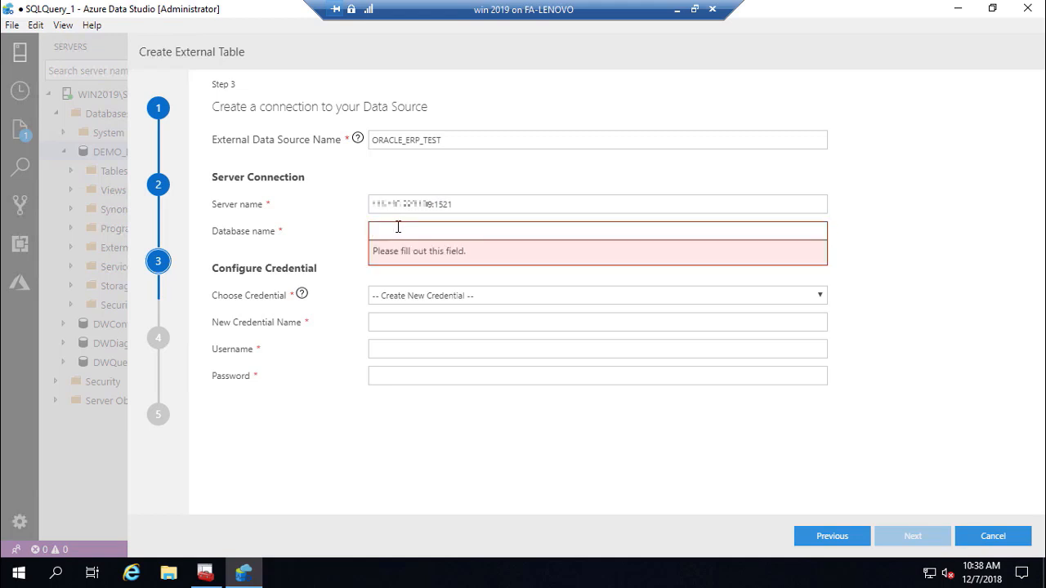
text(orcl)
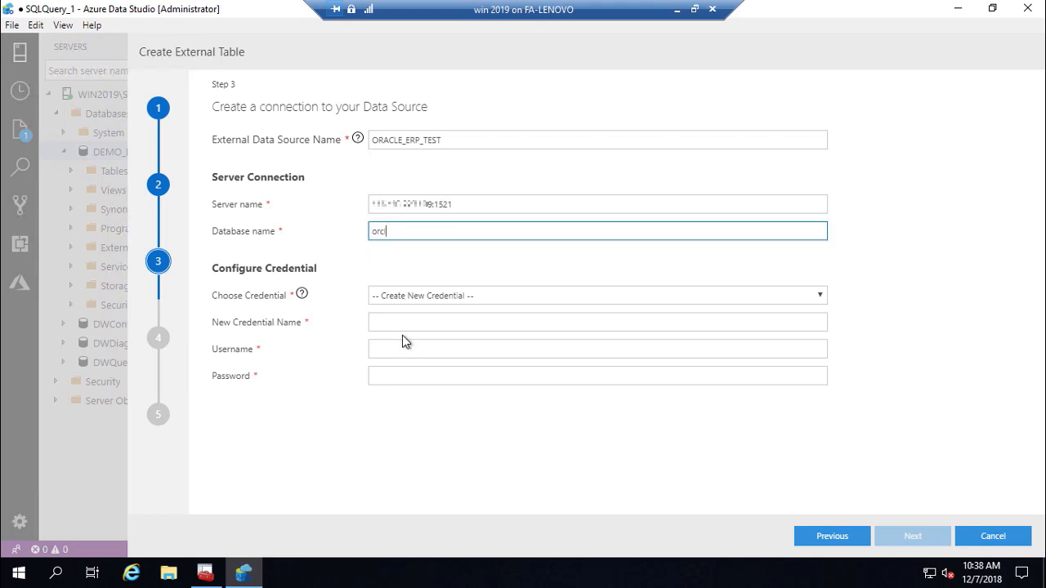
- Configure a new credential named erp_test with the Oracle username and password, and continue to the object mapping
click(406, 330)
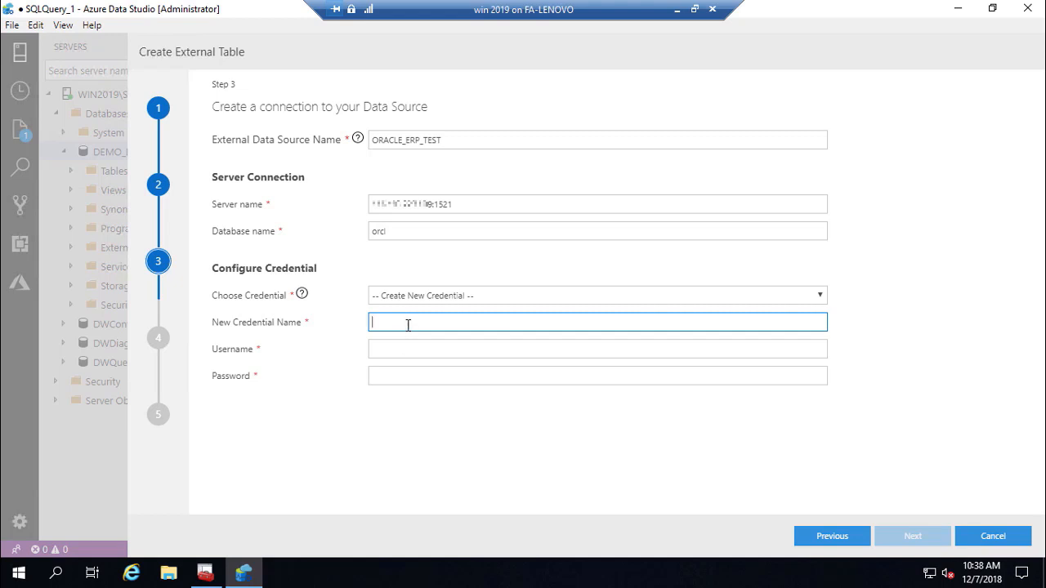
text(erp_te)
click(402, 350)
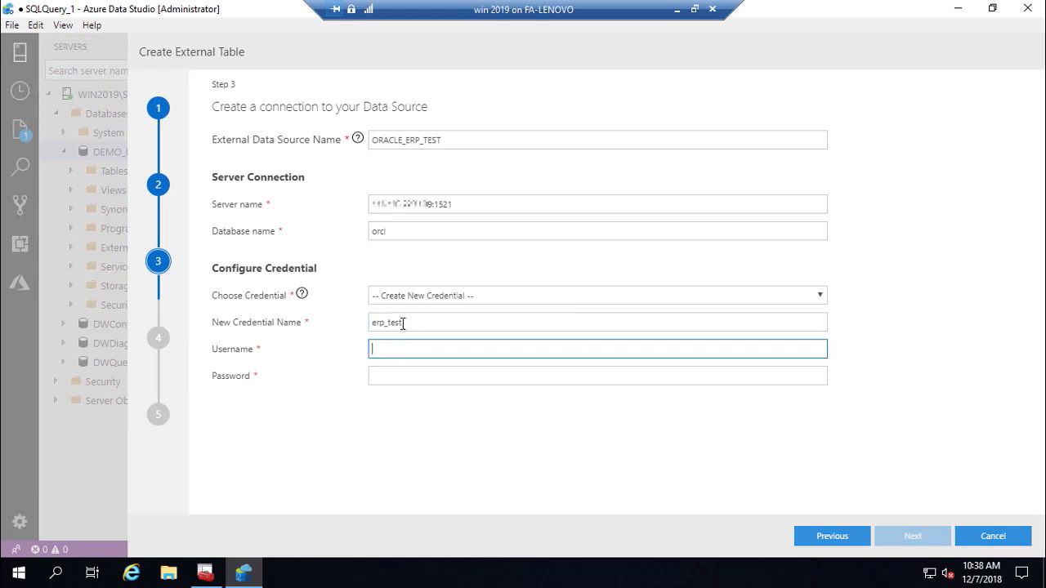
text(erpdb_fa)
key(Tab)
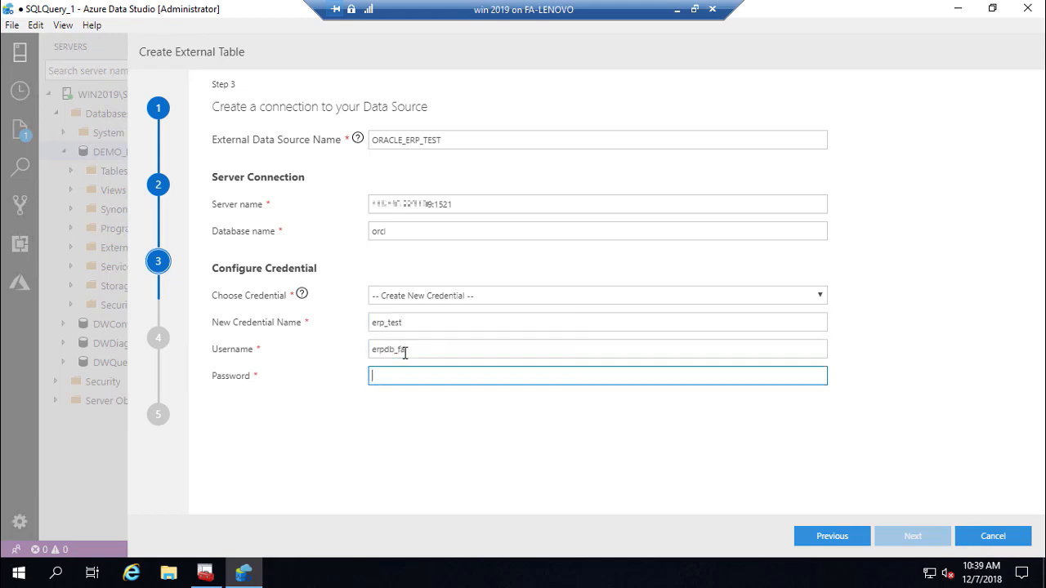
text(••)
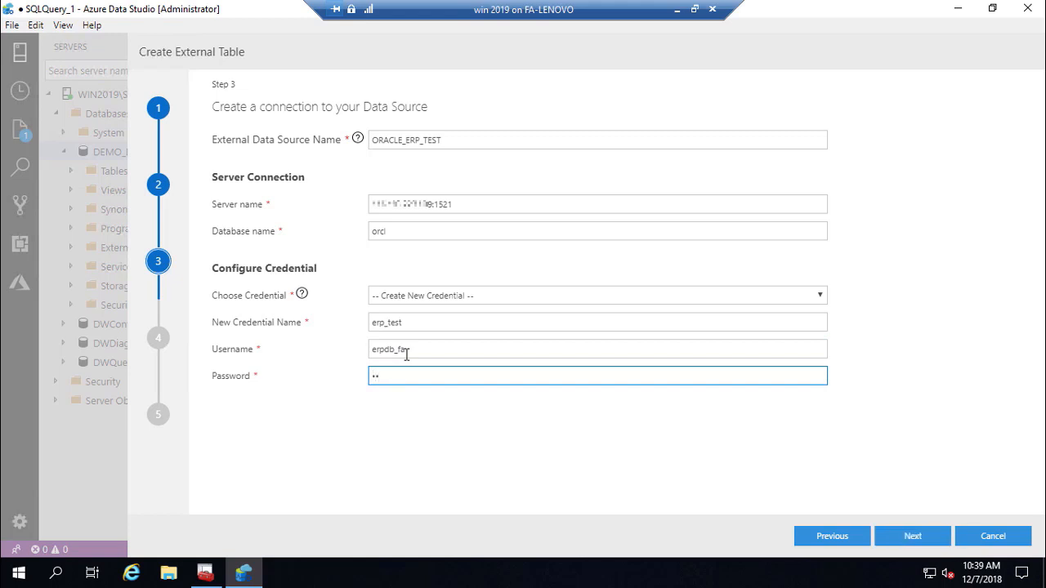
text(••••••)
click(907, 544)
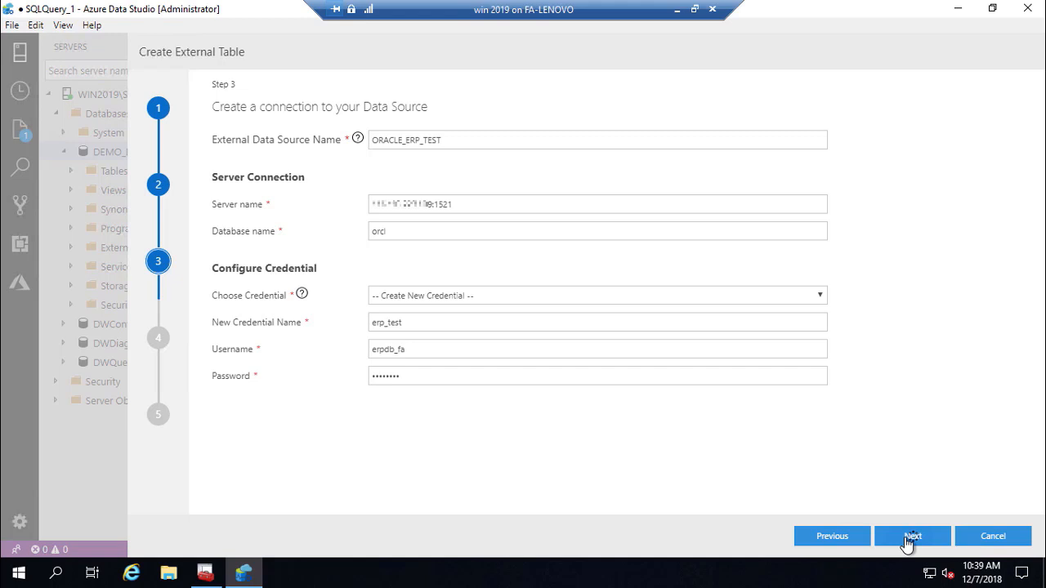
- Select all tables of the orcl database for mapping except SCOTT.DEPT, SCOTT.EMP, SCOTT.BONUS and SCOTT.SALGRADE
click(205, 139)
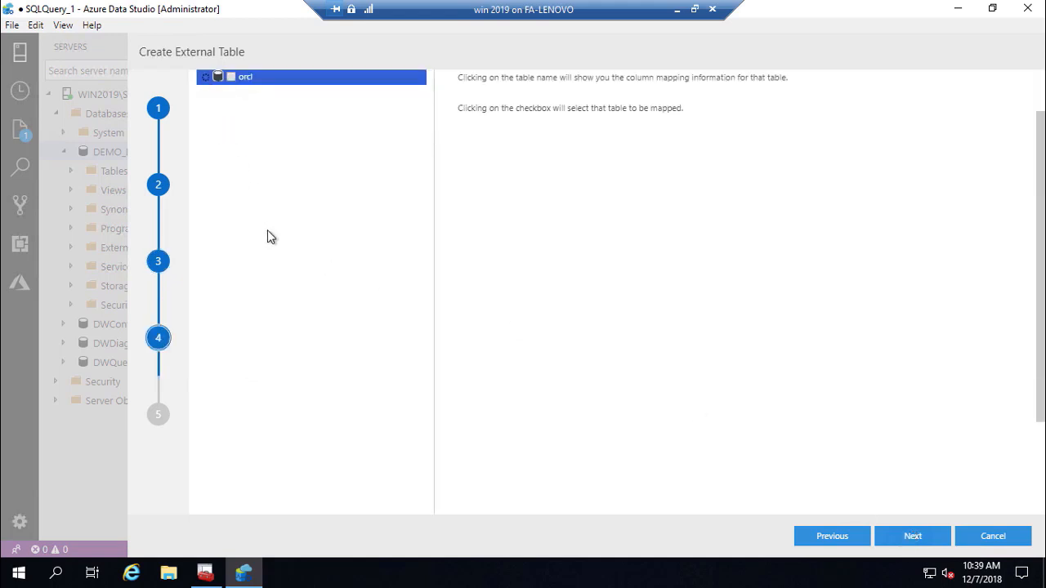
scroll(254, 210, up, 1)
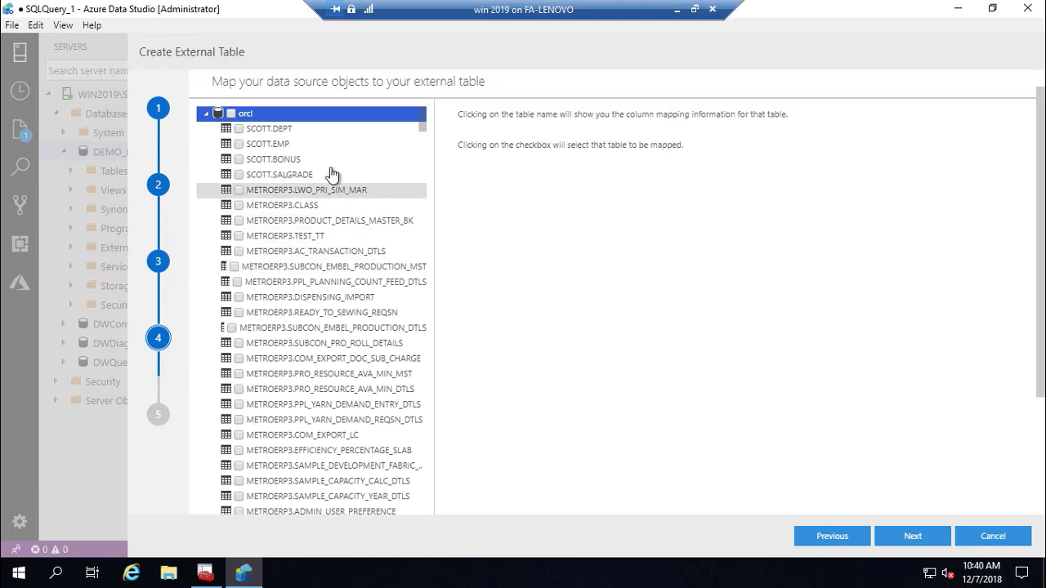
click(232, 113)
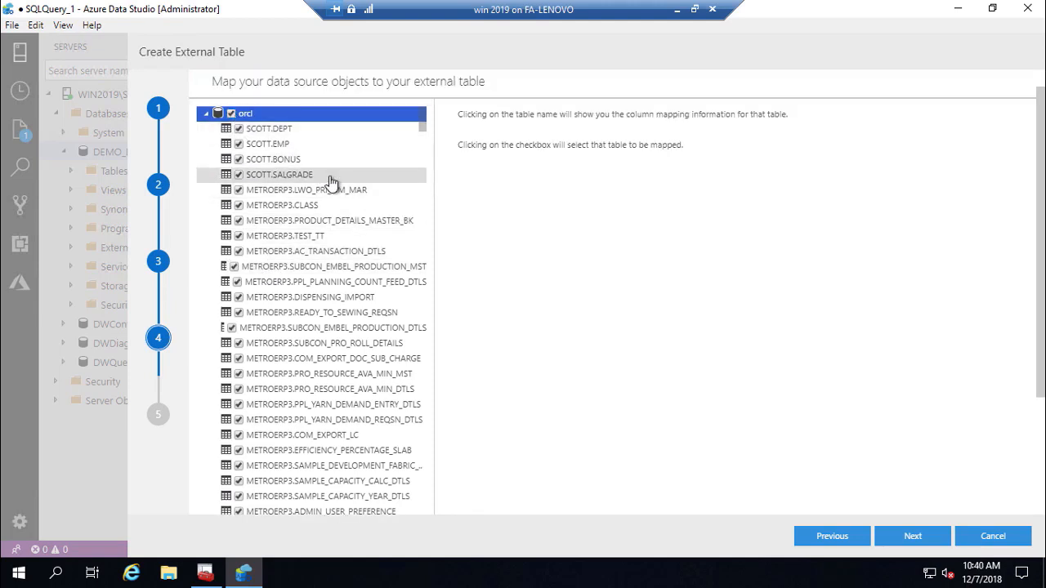
click(238, 129)
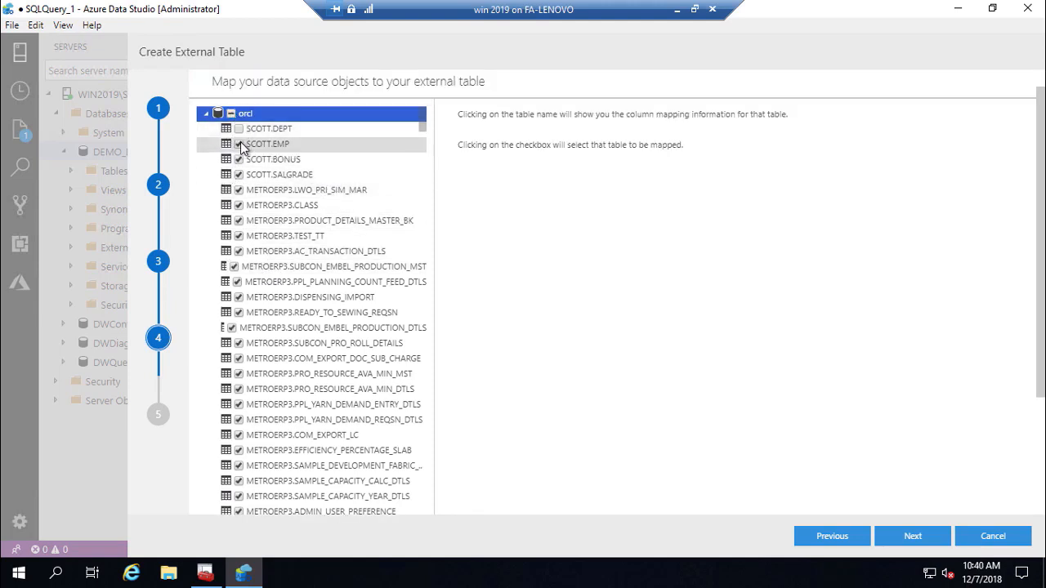
click(239, 144)
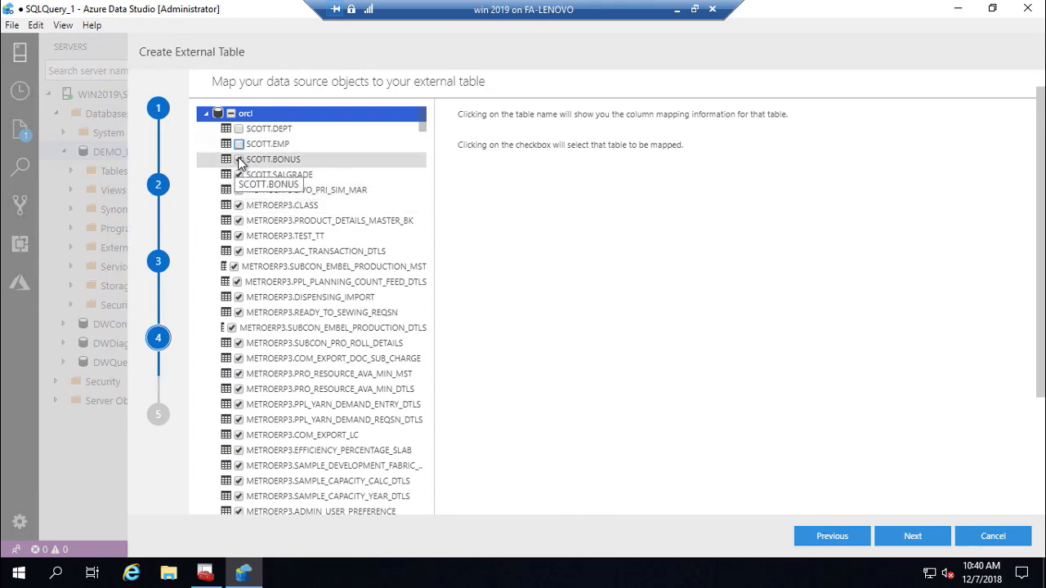
click(239, 159)
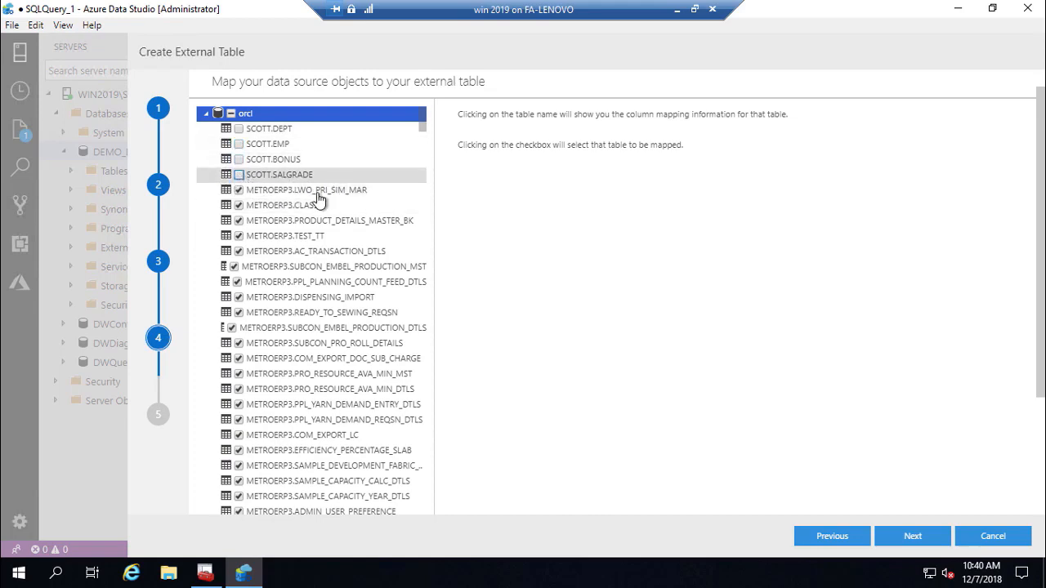
scroll(320, 201, down, 10)
- Proceed to the summary and create the listed objects in the destination database DEMO_DB
click(907, 541)
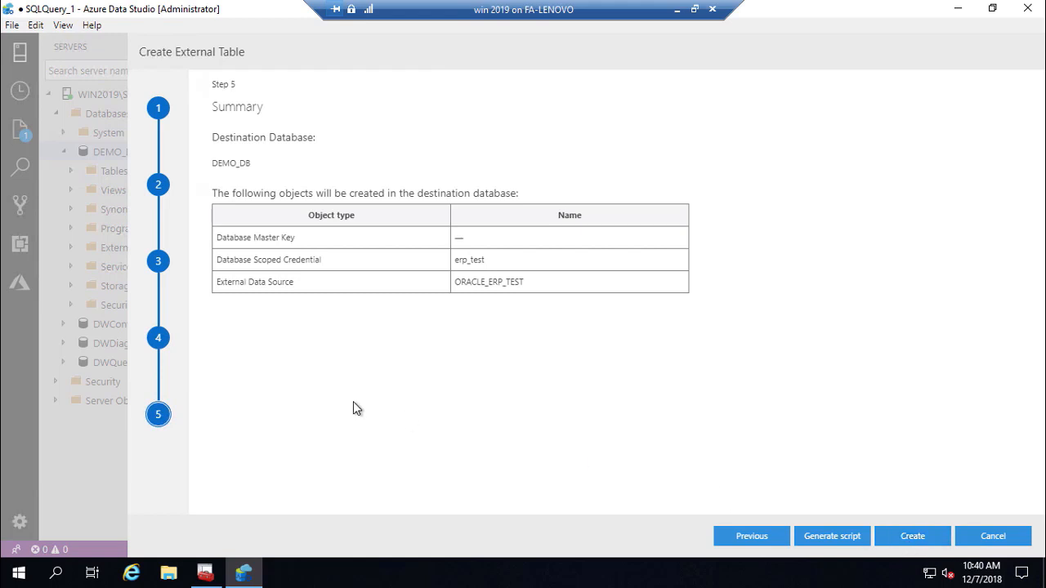
click(922, 539)
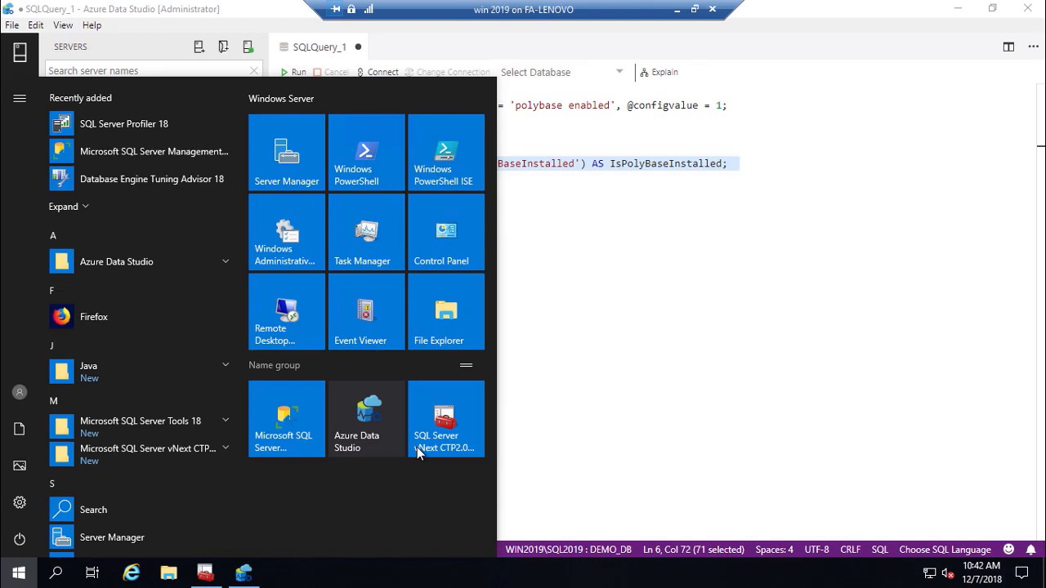
- Switch to SQL Server Management Studio and examine the external tables of DEMO_DB, widening the object tree to read their full names
click(287, 441)
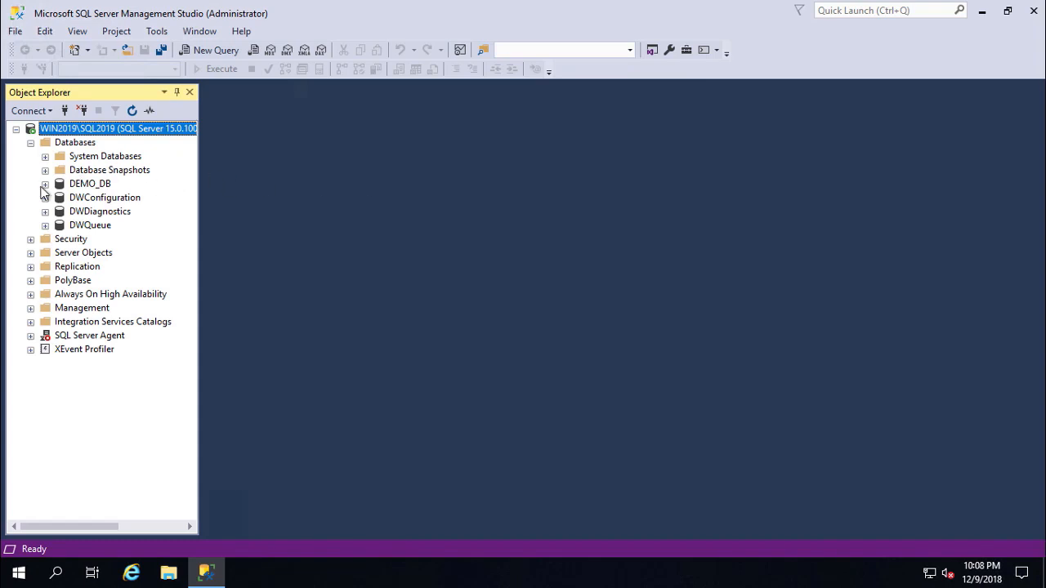
click(45, 184)
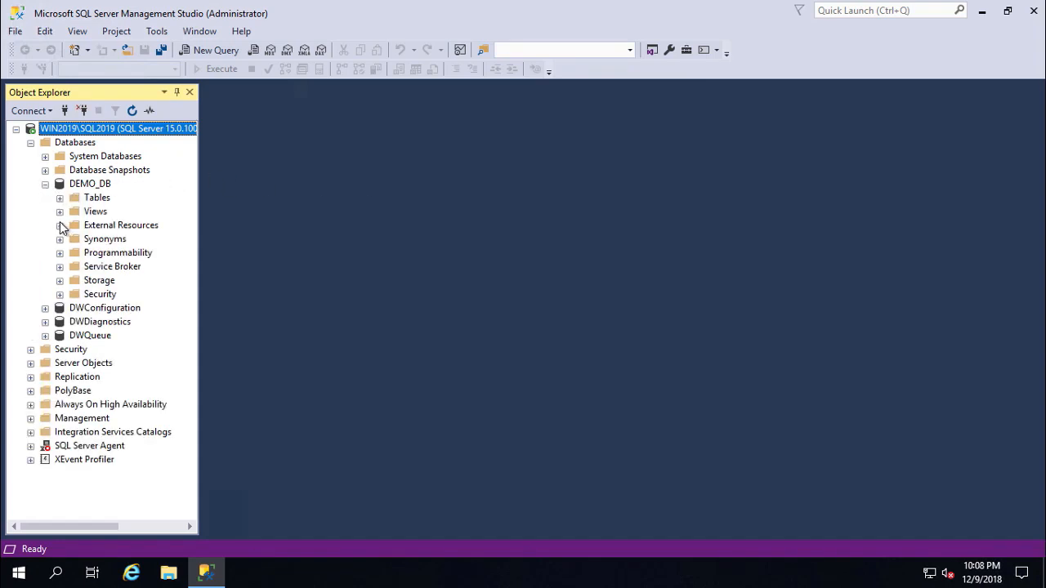
click(60, 198)
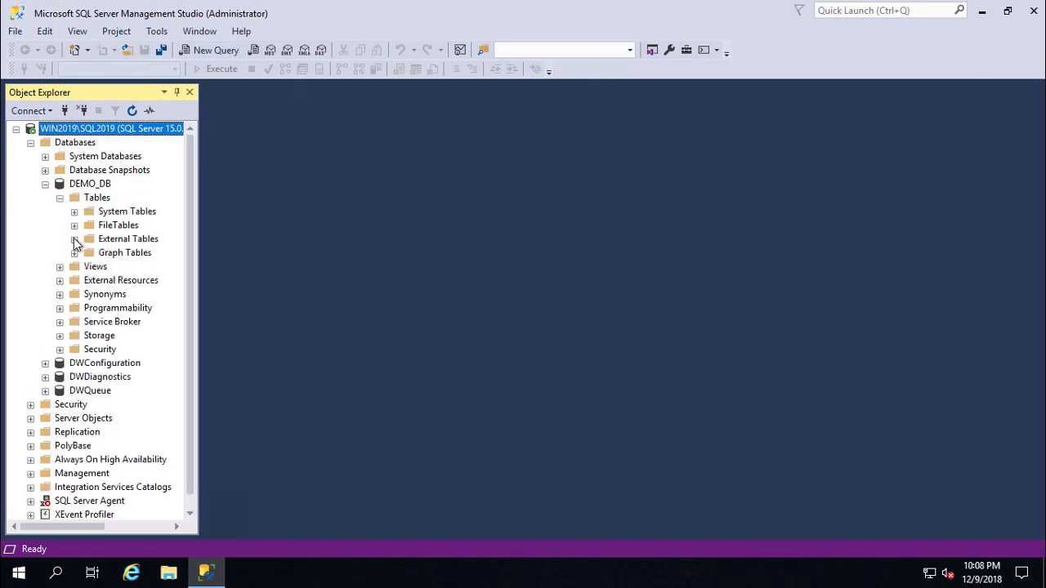
click(75, 239)
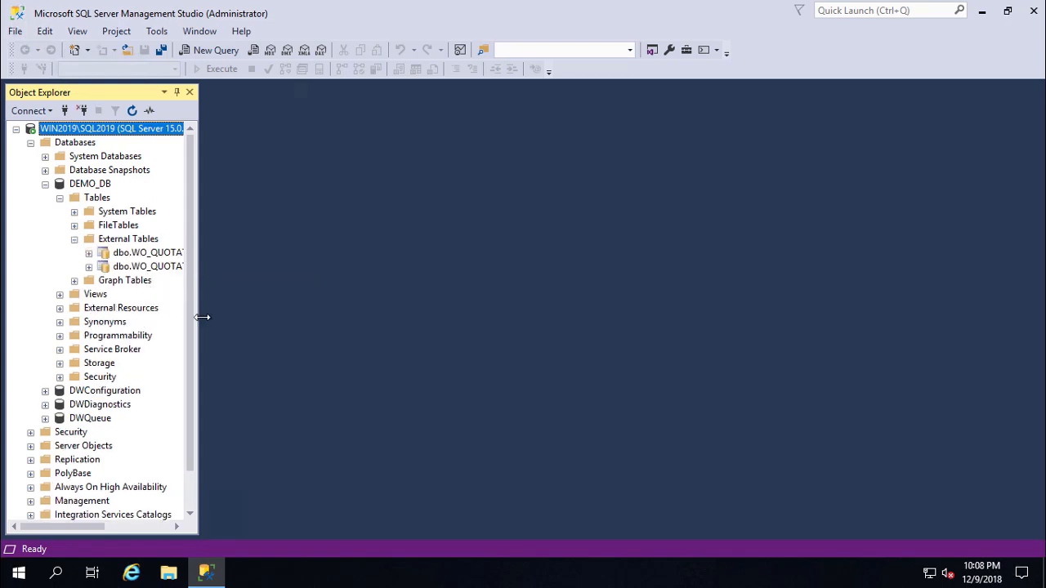
drag(299, 337, 330, 343)
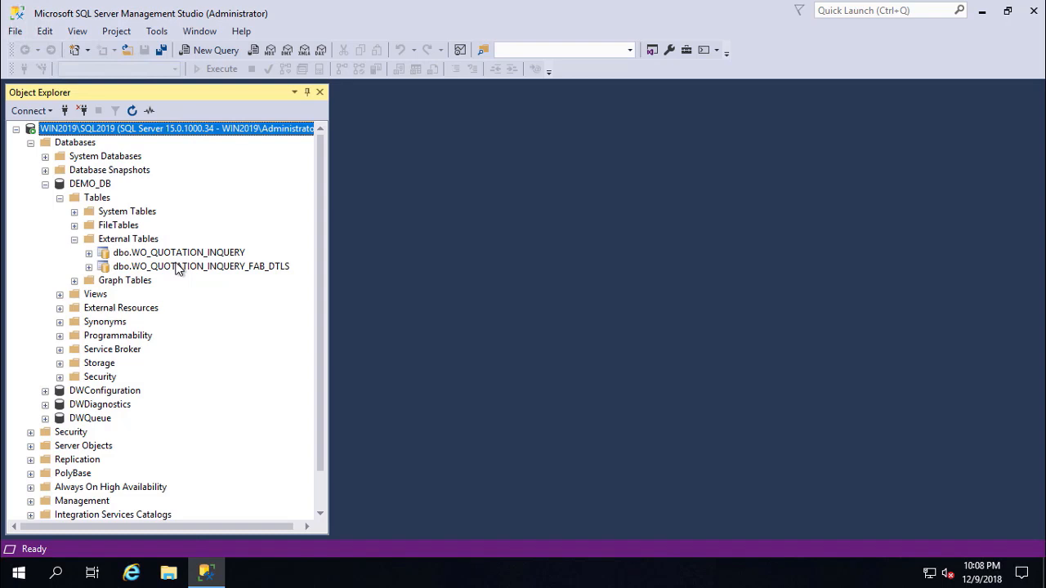
- Query the top 1000 rows of the external table dbo.WO_QUOTATION_INQUERY_FAB_DTLS
click(178, 267)
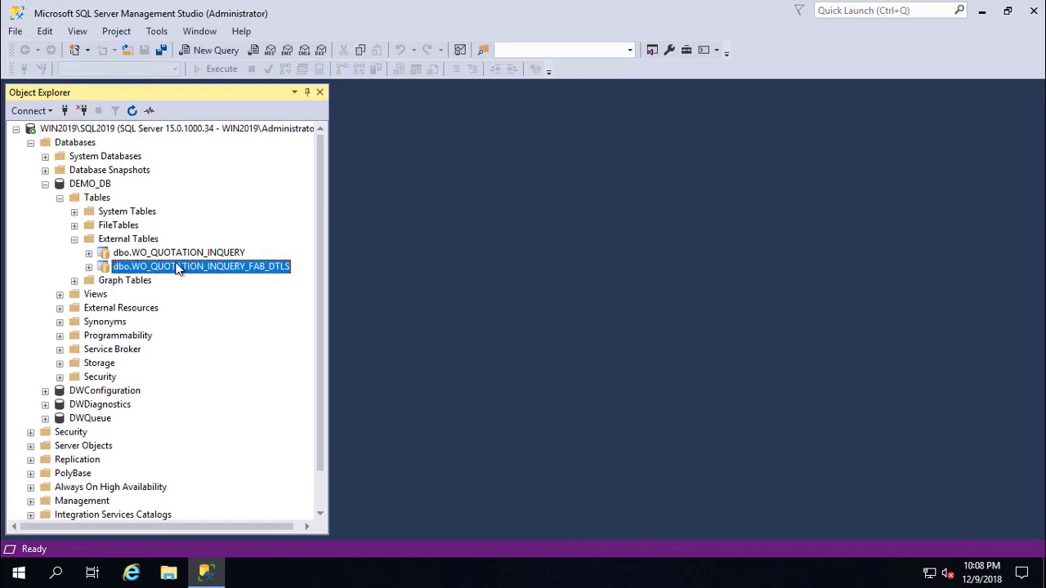
right_click(177, 268)
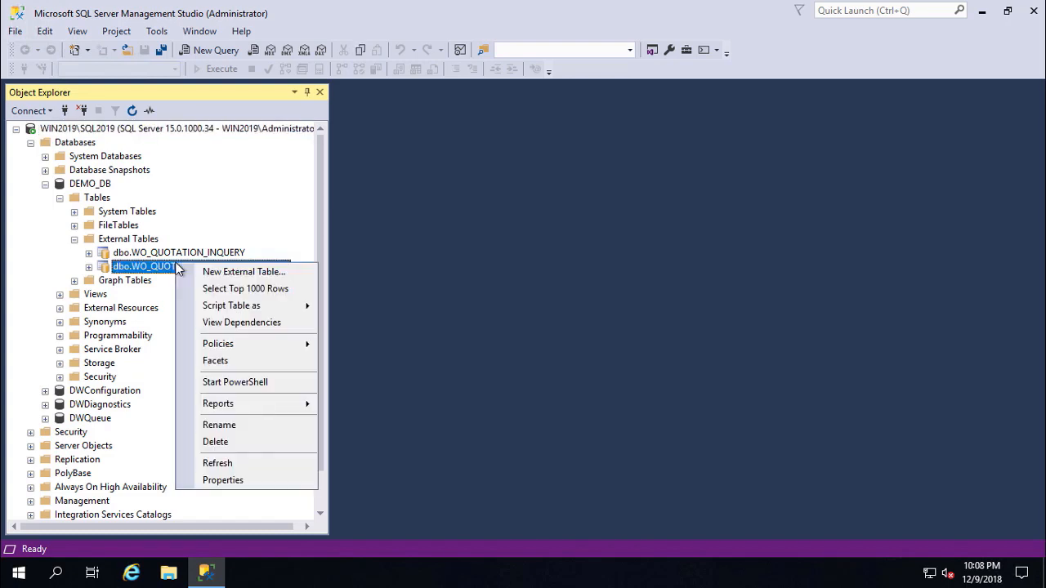
click(235, 293)
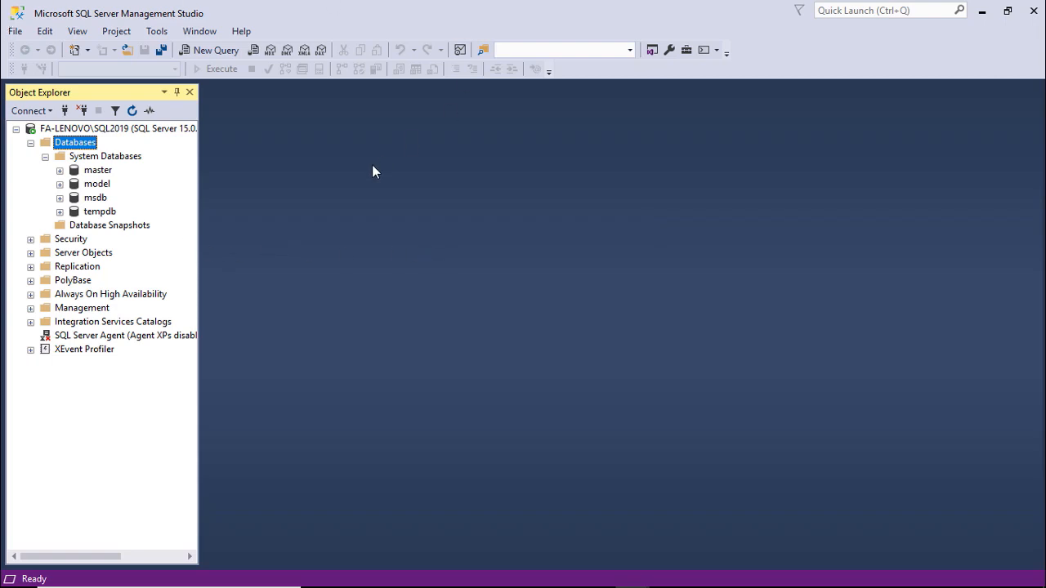
- Open the Azure Data Studio download page from Management Studio and download the Windows installer
click(157, 32)
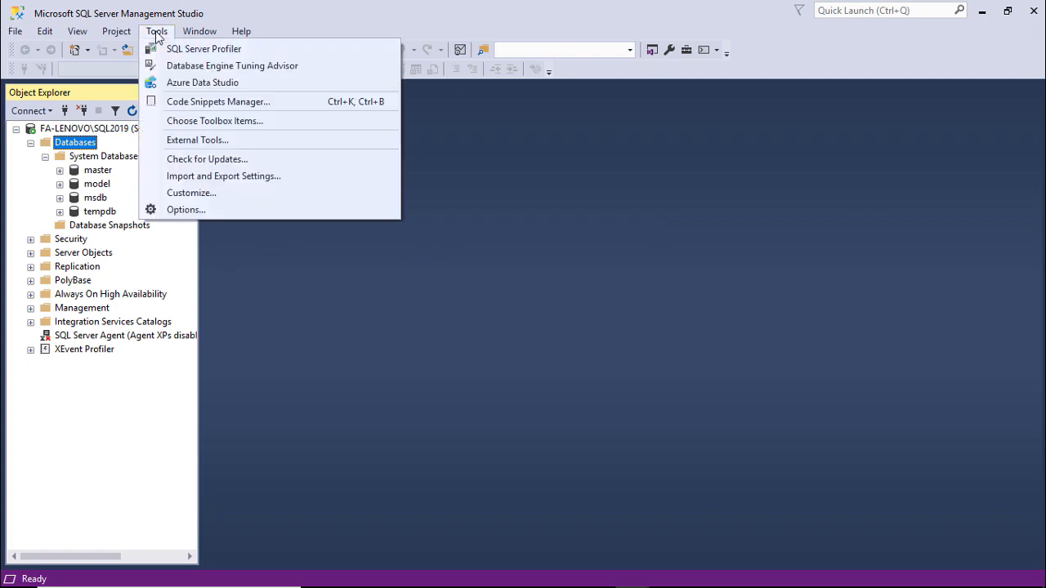
click(210, 85)
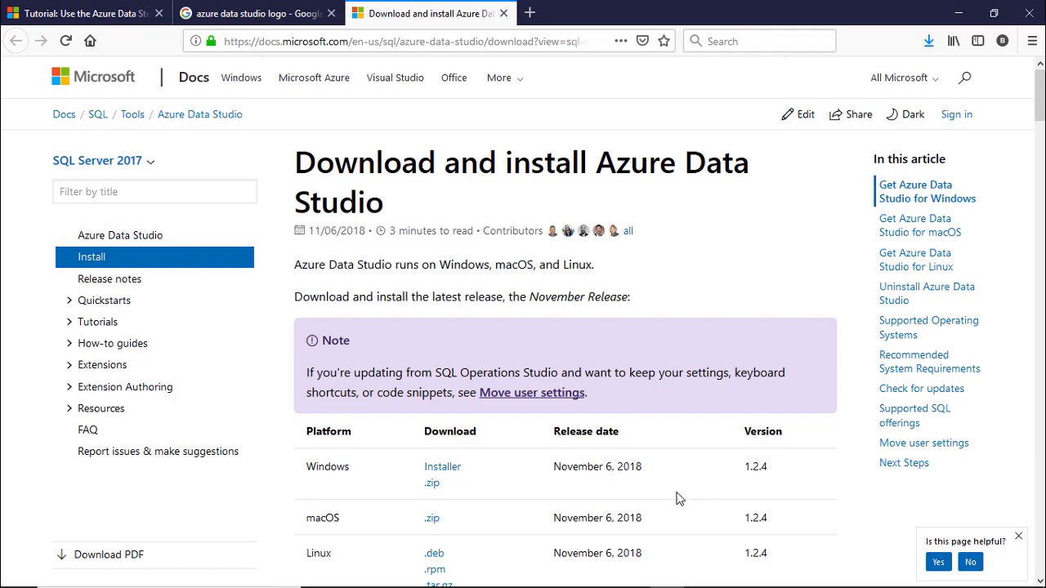
scroll(678, 499, down, 2)
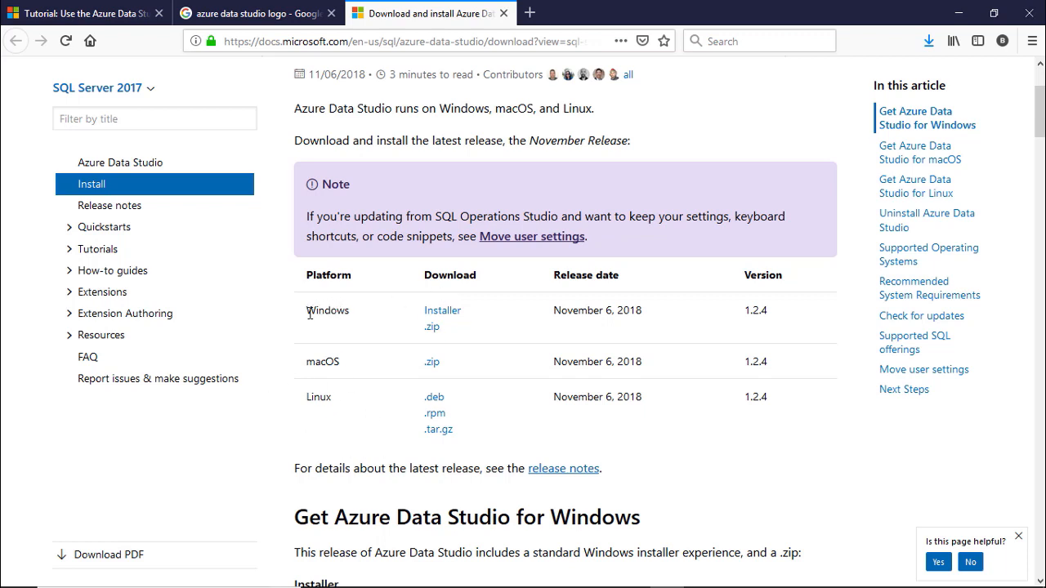
click(442, 311)
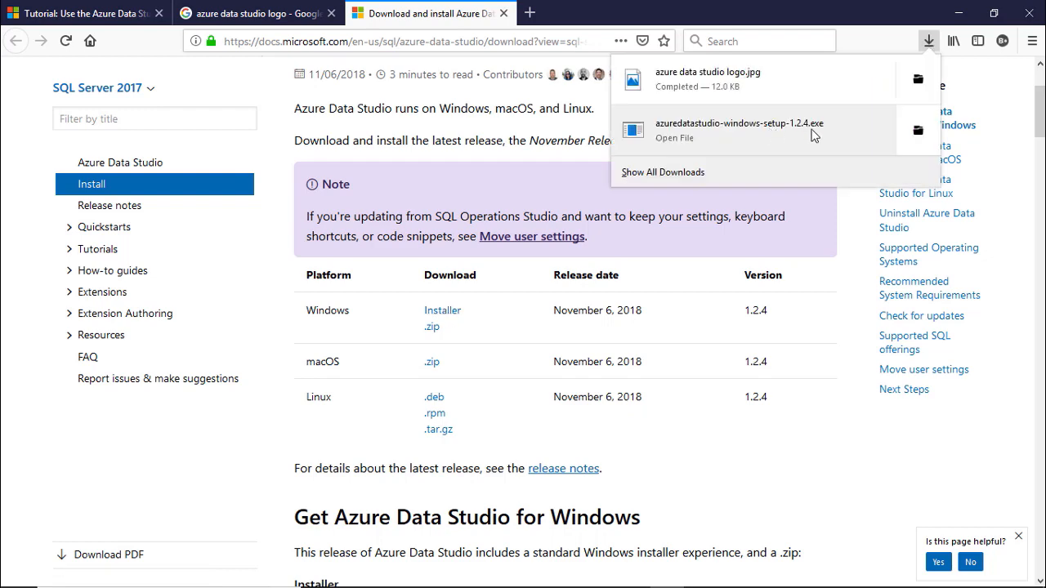
- Run azuredatastudio-windows-setup-1.2.4.exe and accept the license agreement to reach the destination location
click(719, 134)
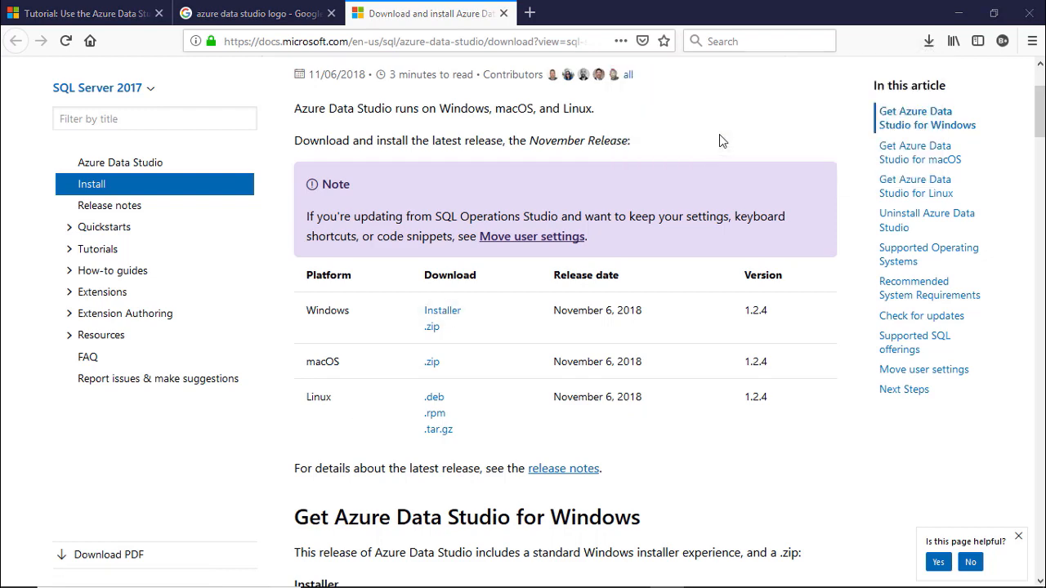
click(568, 320)
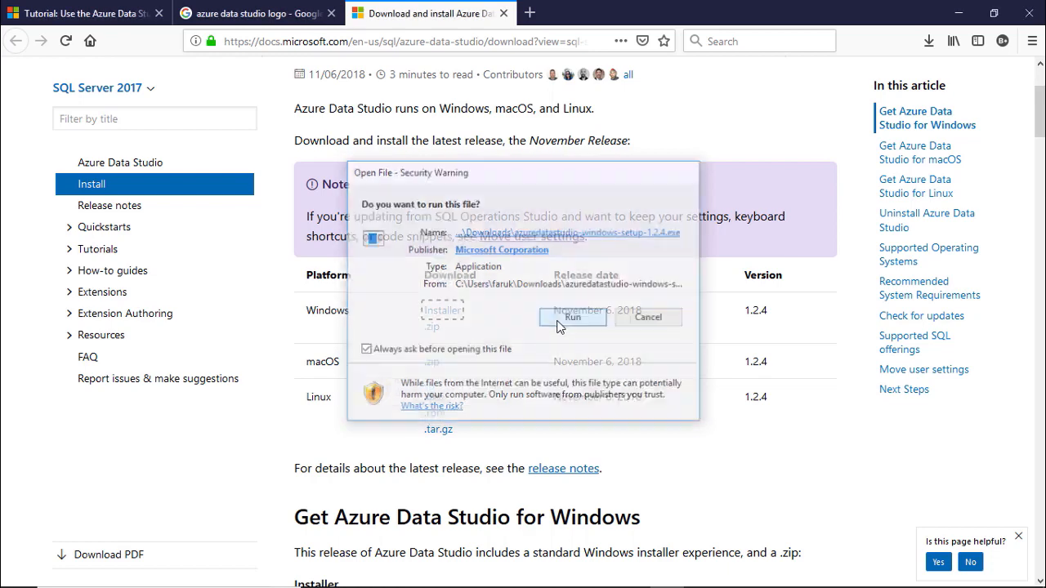
click(433, 377)
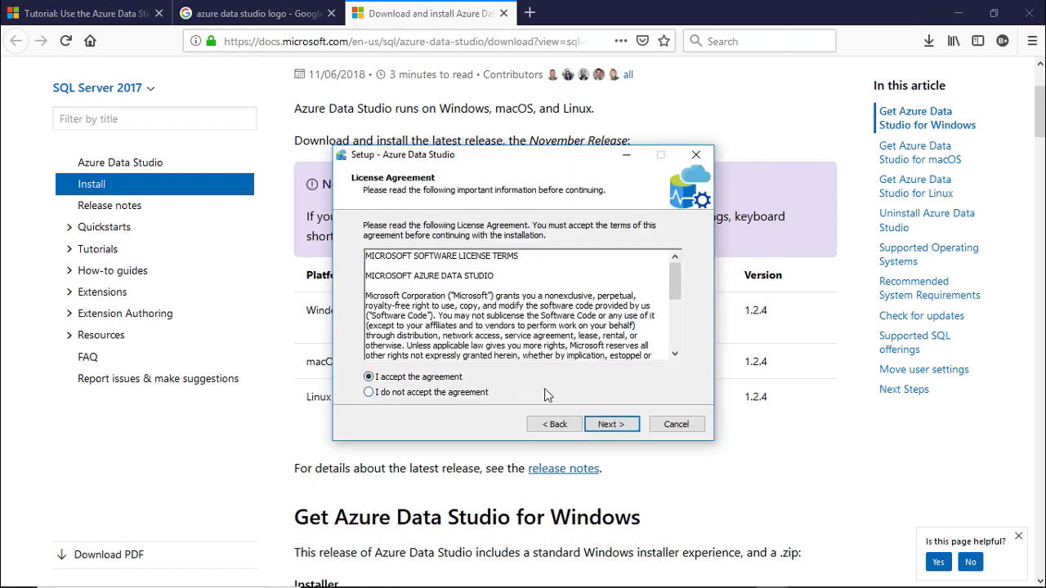
click(604, 425)
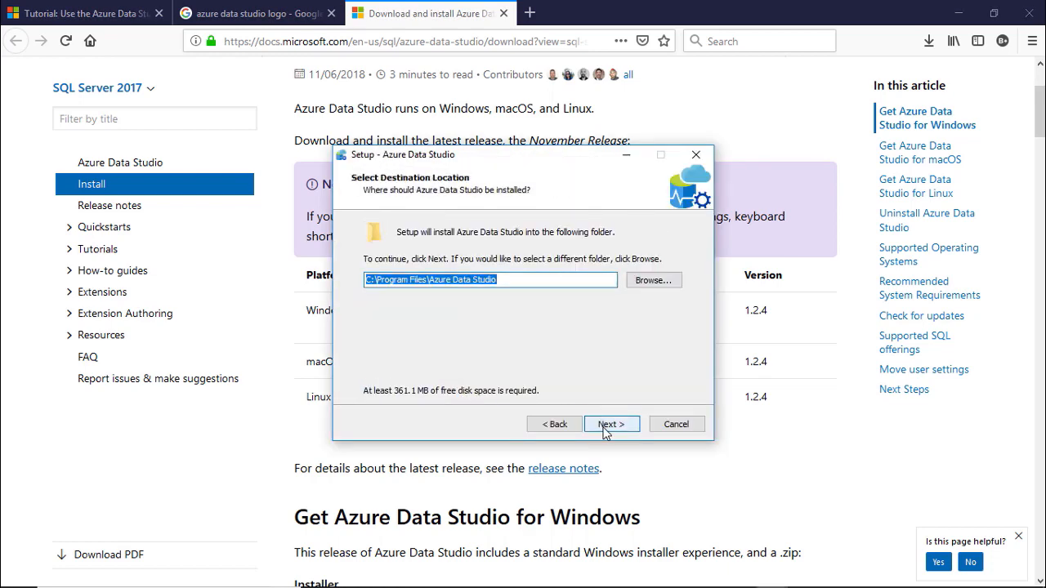
- Set the installation folder to E:\Program Files\Azure Data Studio and continue setup with the default Azure Data Studio Start Menu folder
click(371, 280)
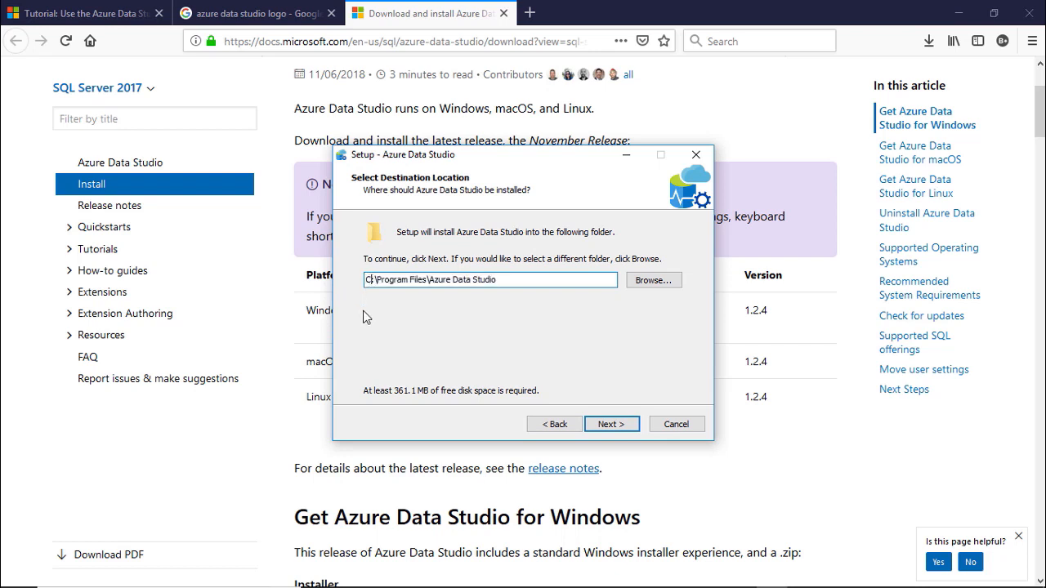
key(BackSpace)
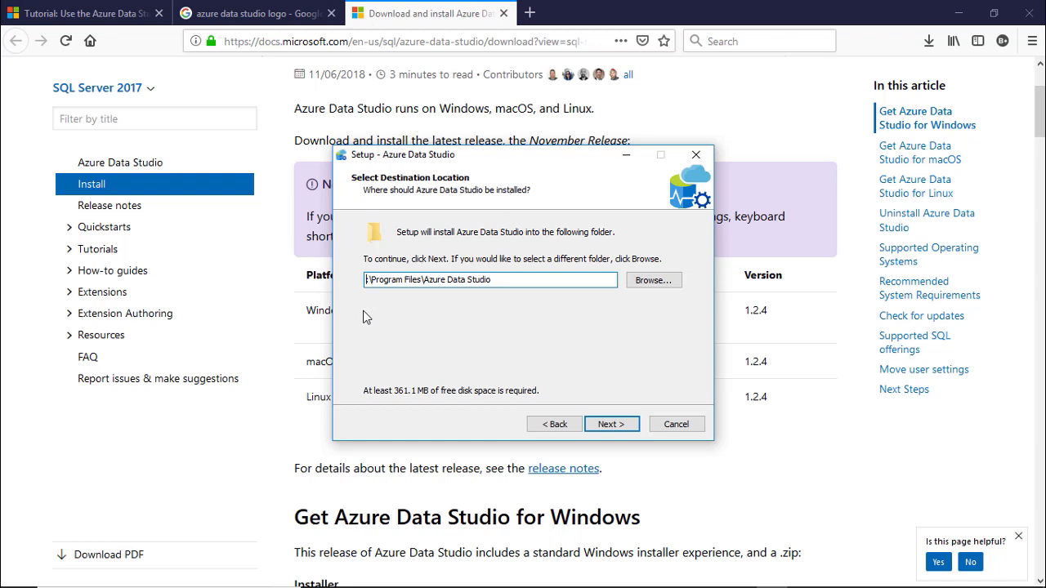
text(E)
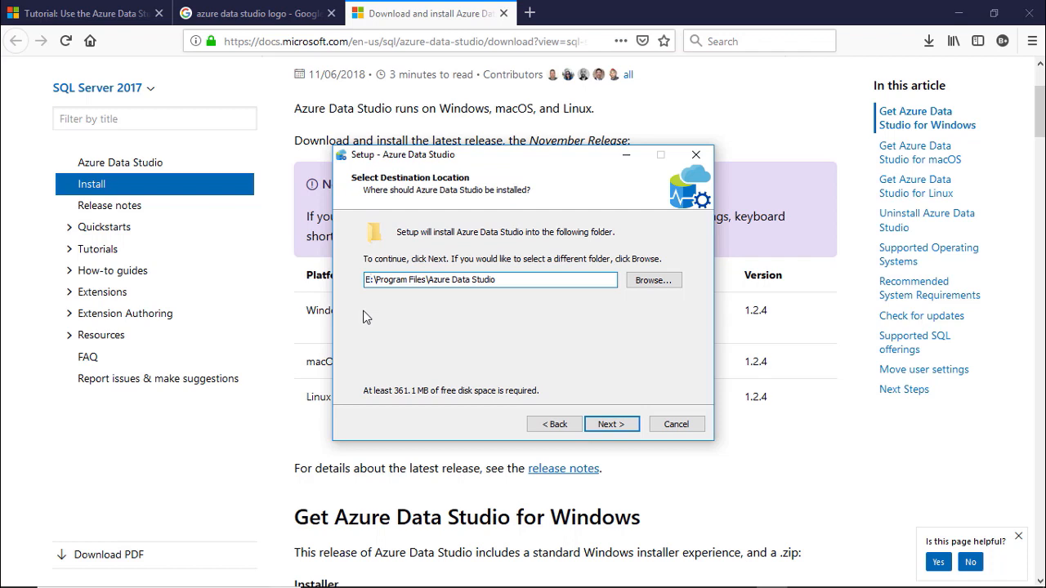
click(610, 424)
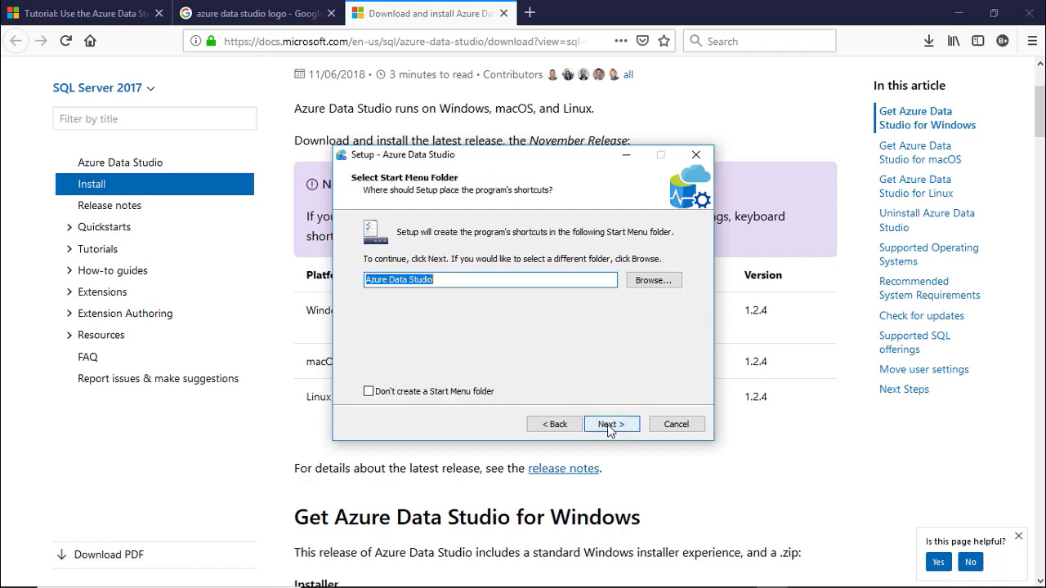
click(609, 425)
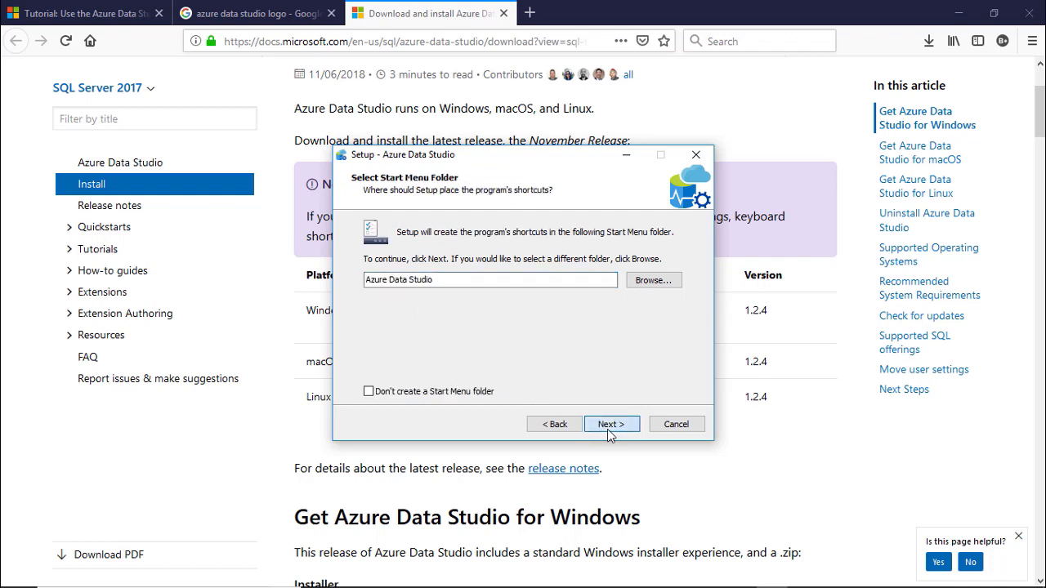
click(609, 424)
click(612, 425)
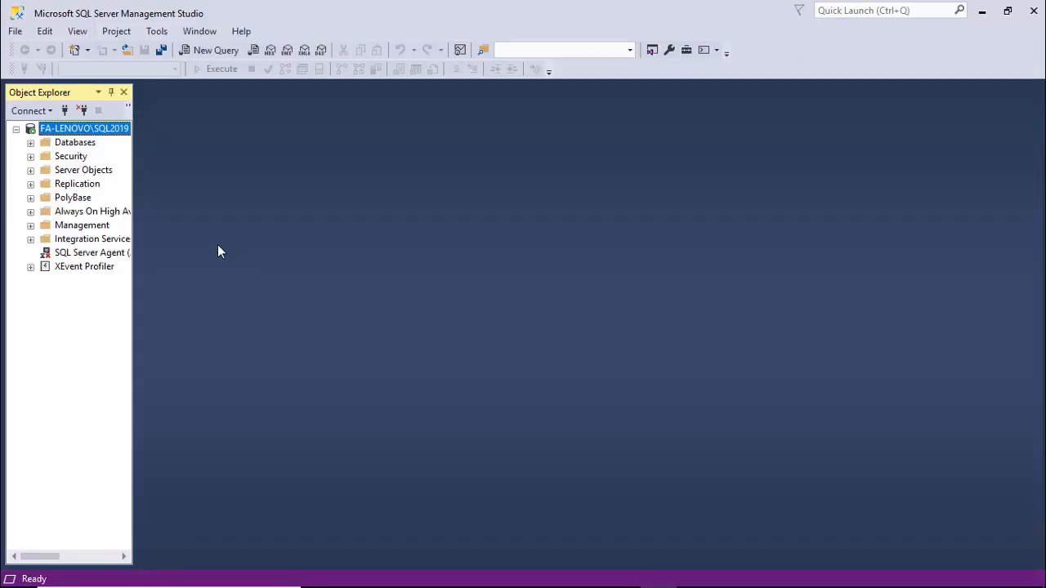
- Switch to Azure Data Studio and connect to the server FA-LENOVO\SQL2019 using Windows Authentication
click(156, 31)
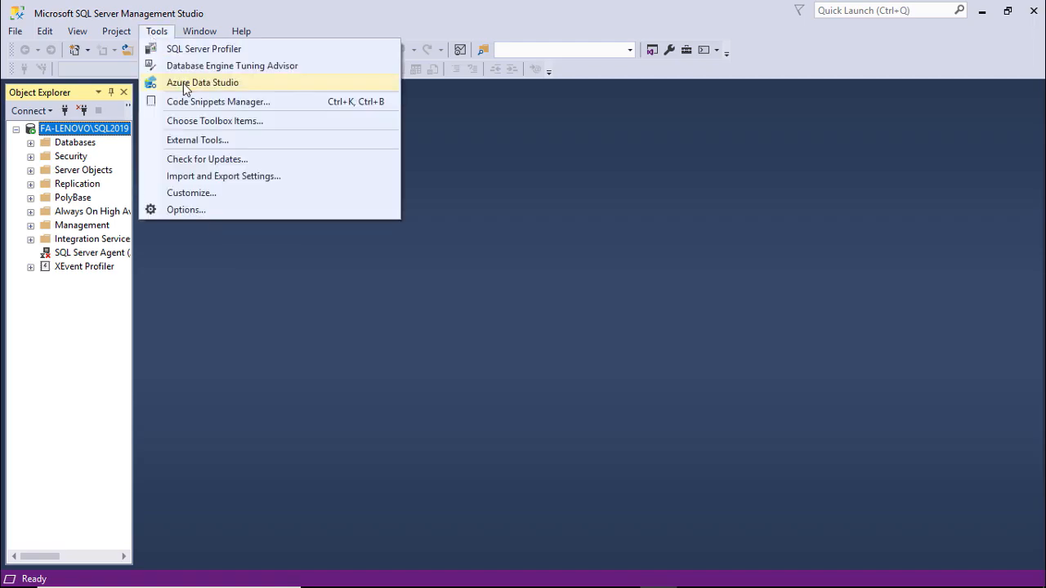
click(18, 573)
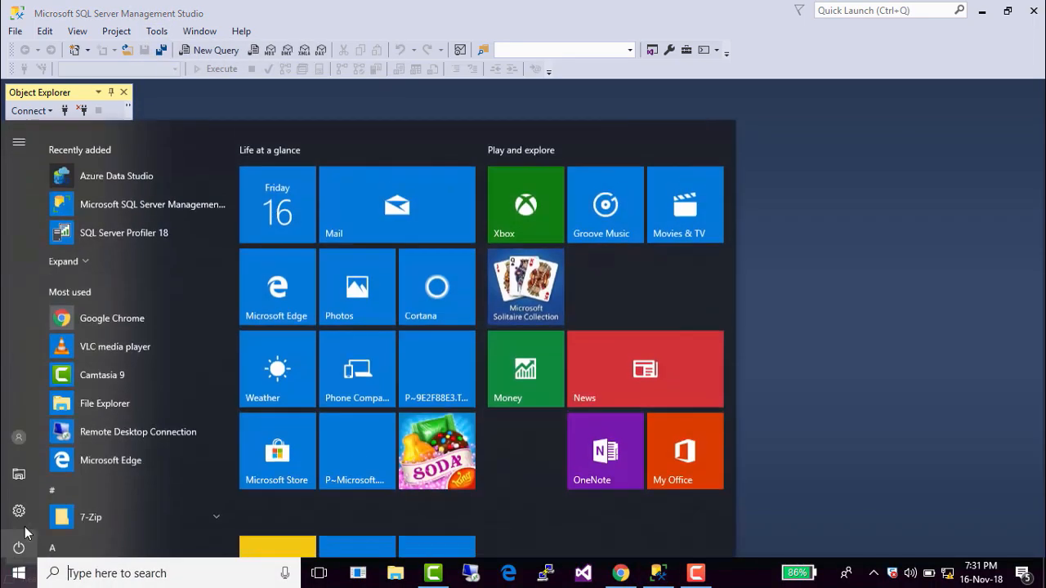
click(130, 159)
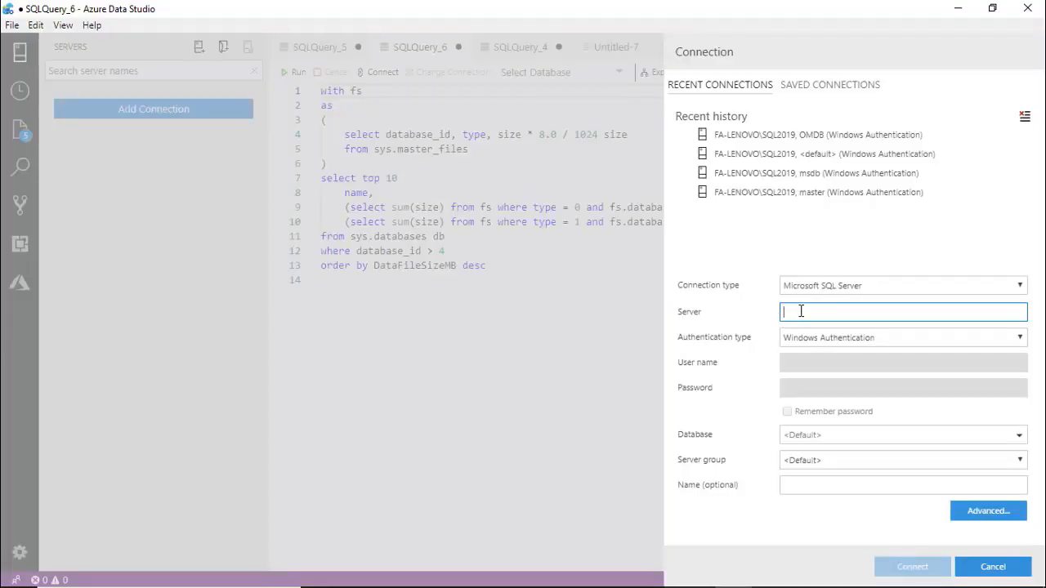
right_click(830, 314)
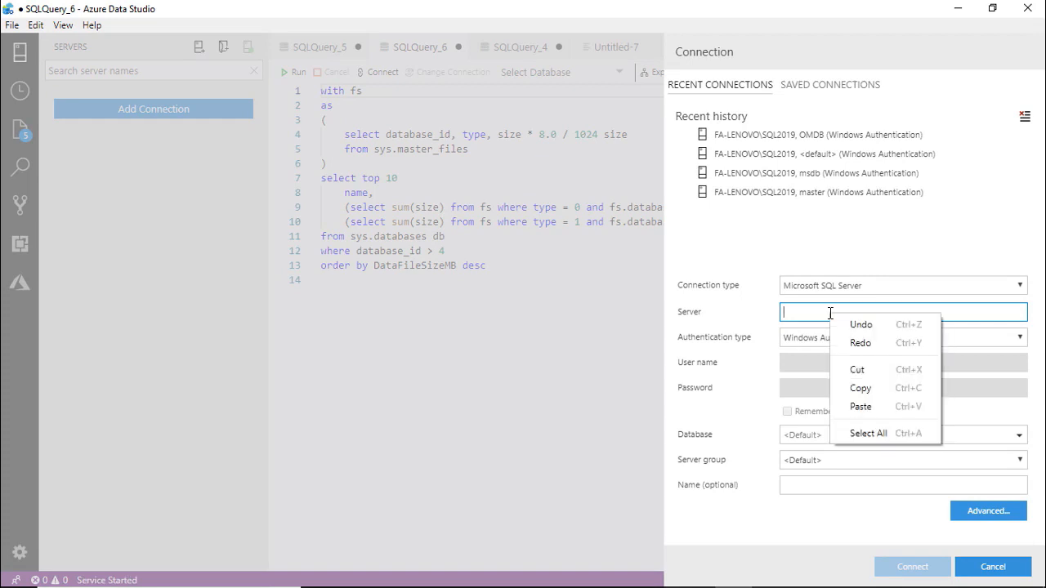
click(860, 407)
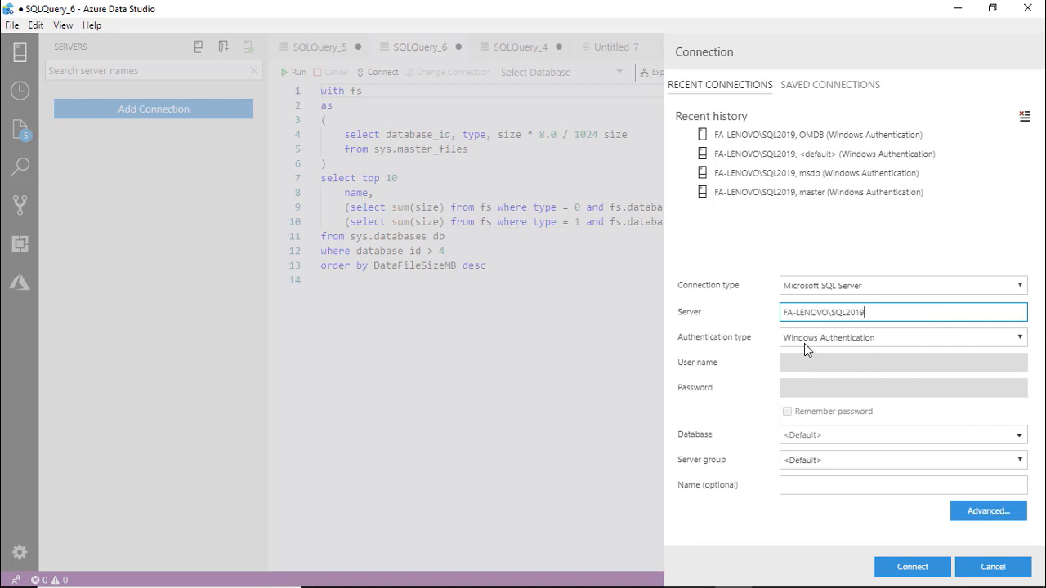
mouse_move(913, 585)
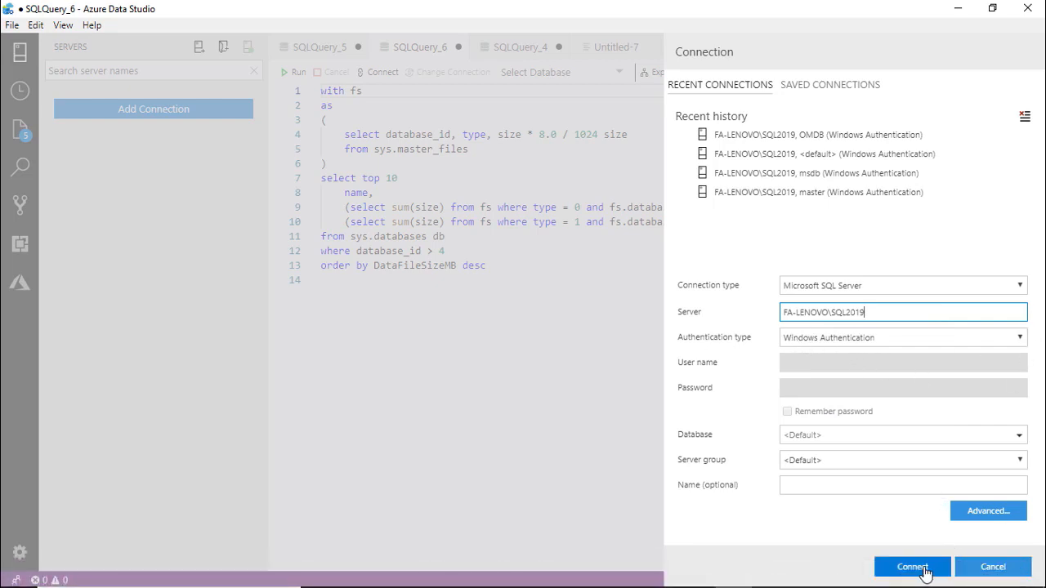
click(924, 571)
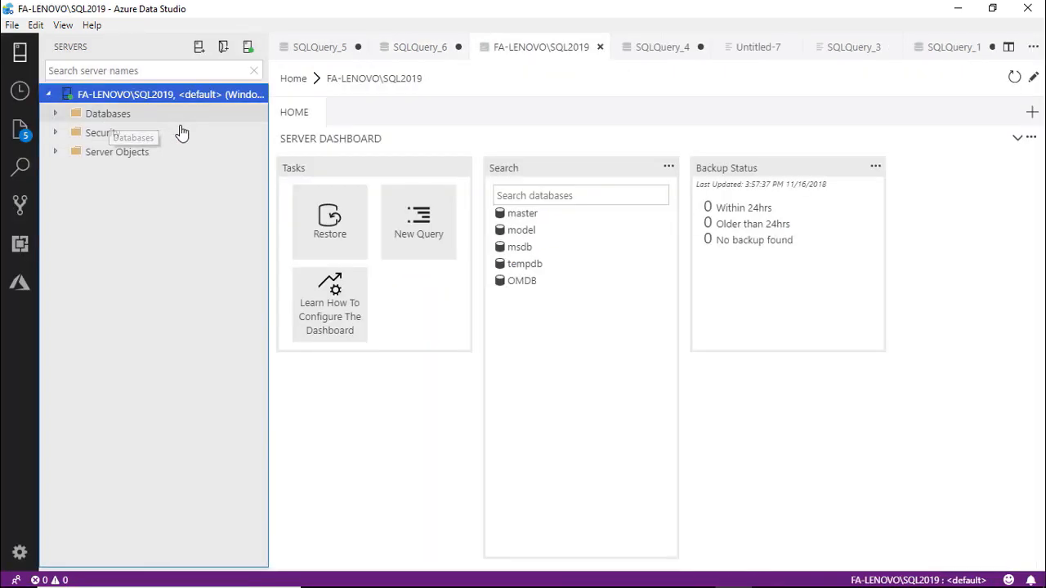
- Examine the contents of the connected server's Databases, Security and Server Objects folders
click(59, 116)
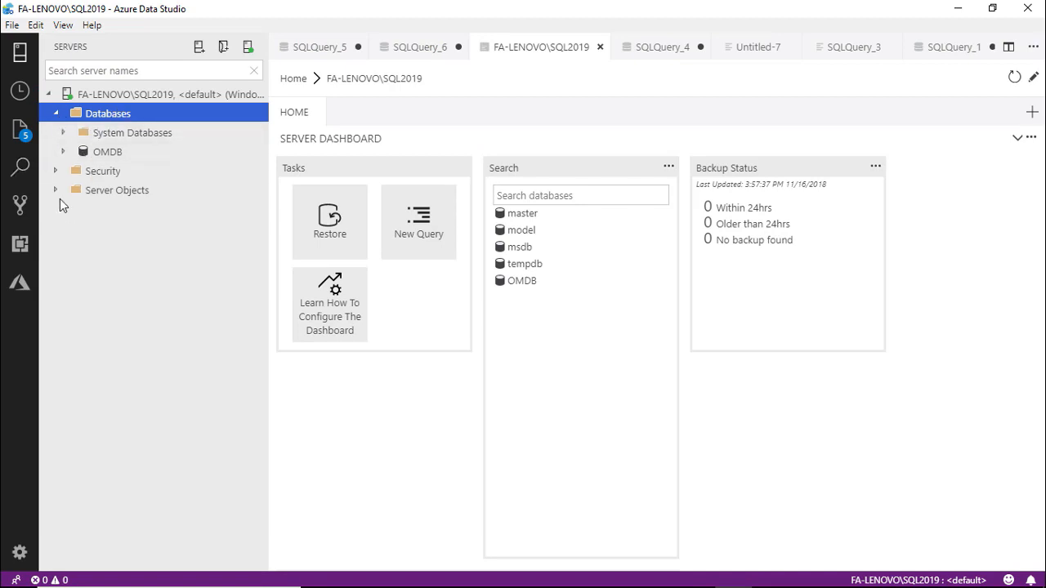
click(58, 170)
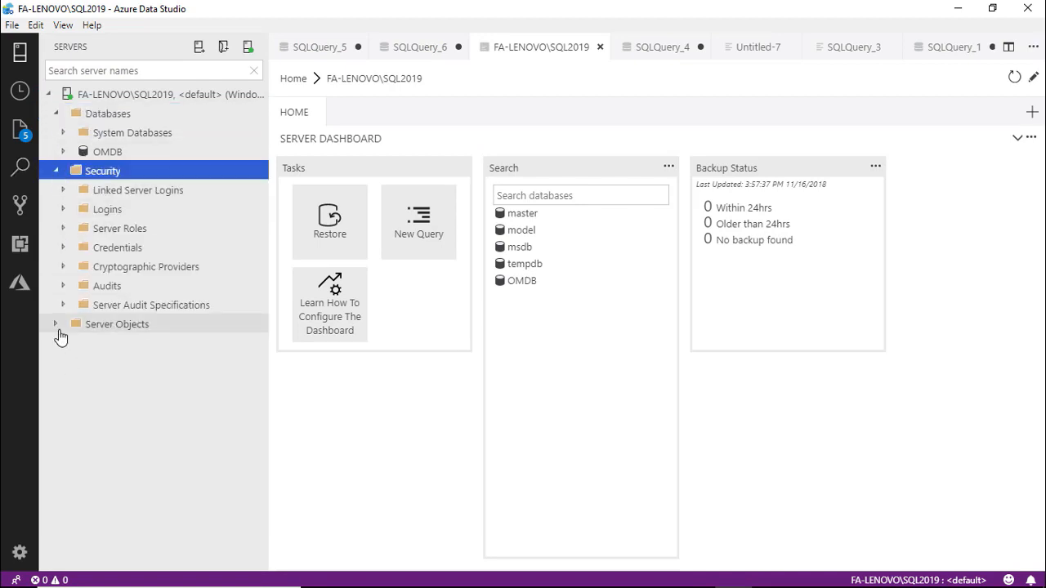
click(57, 326)
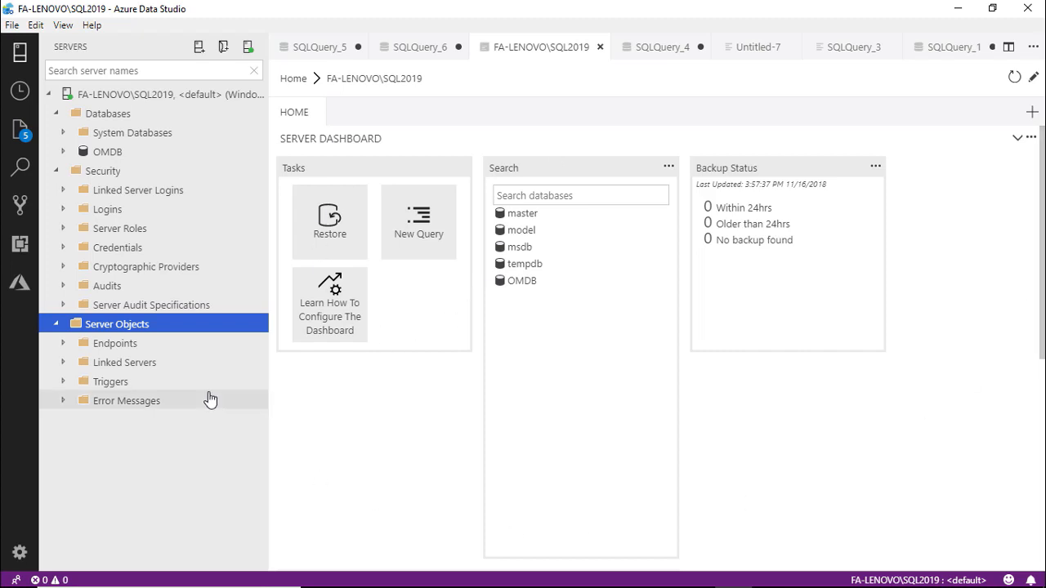
click(108, 114)
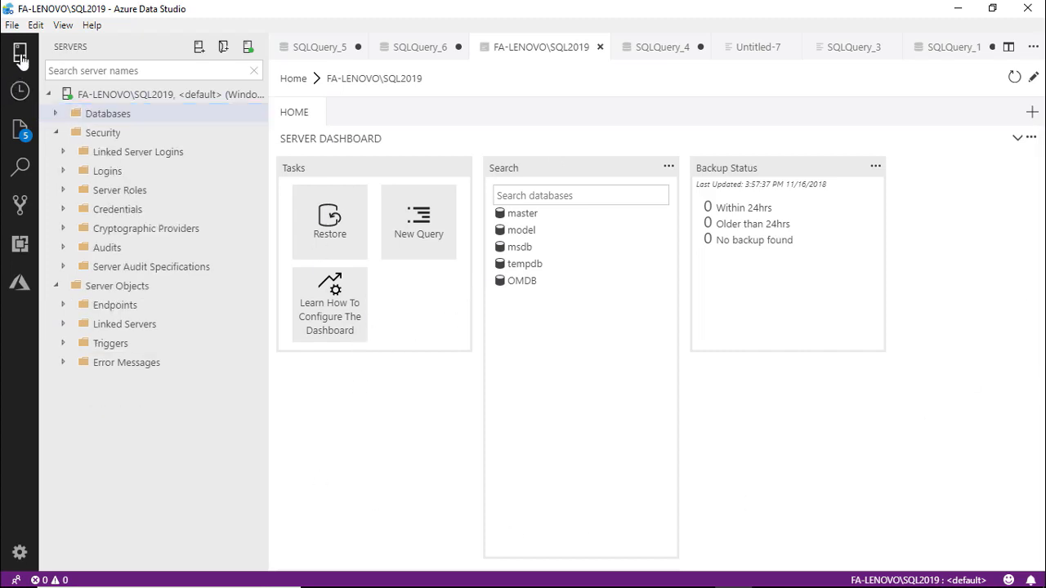
- Hide the server list and look through the task history, open editors and extensions views
click(21, 54)
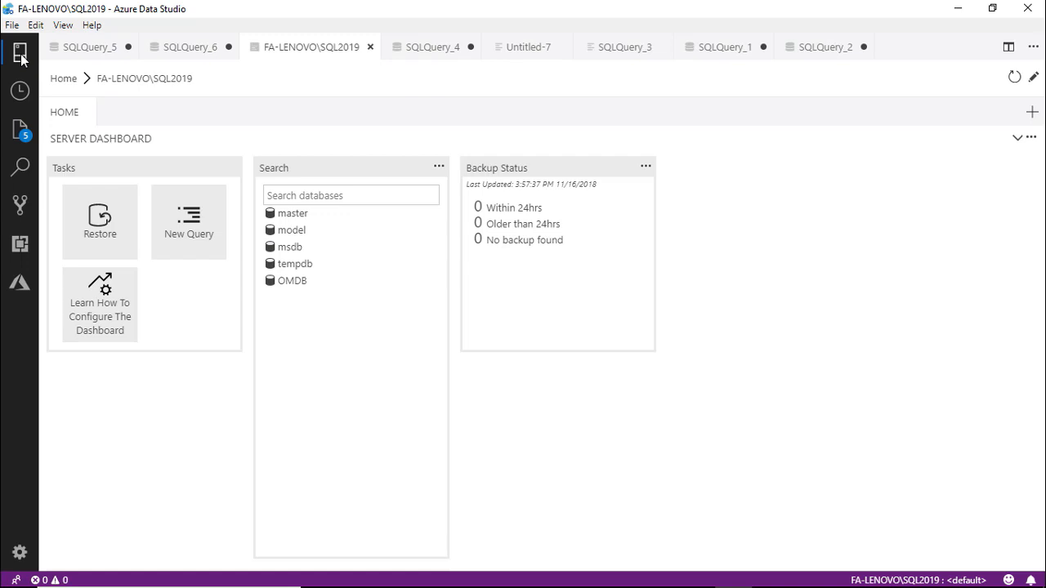
click(21, 91)
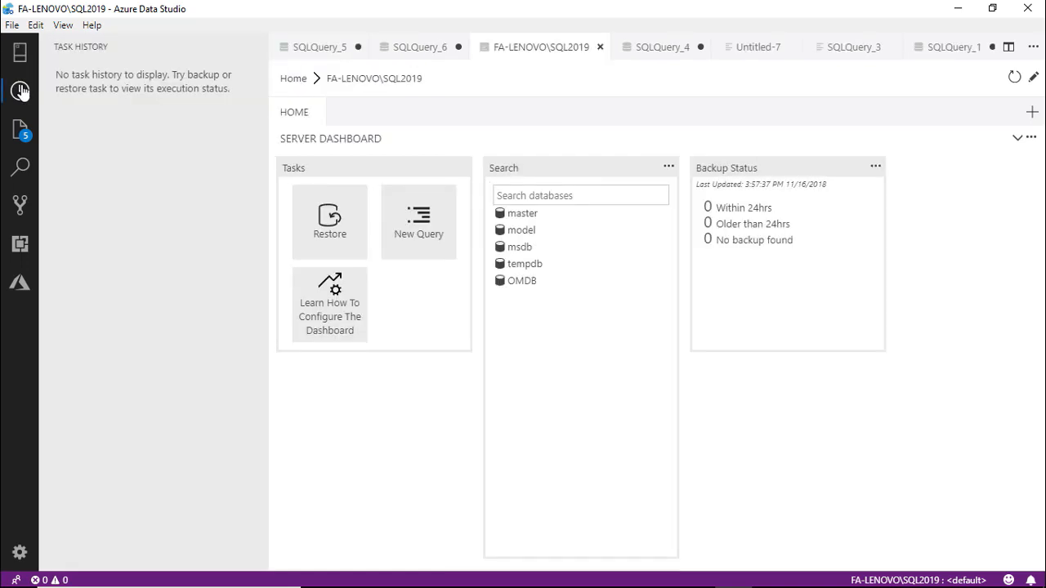
click(20, 130)
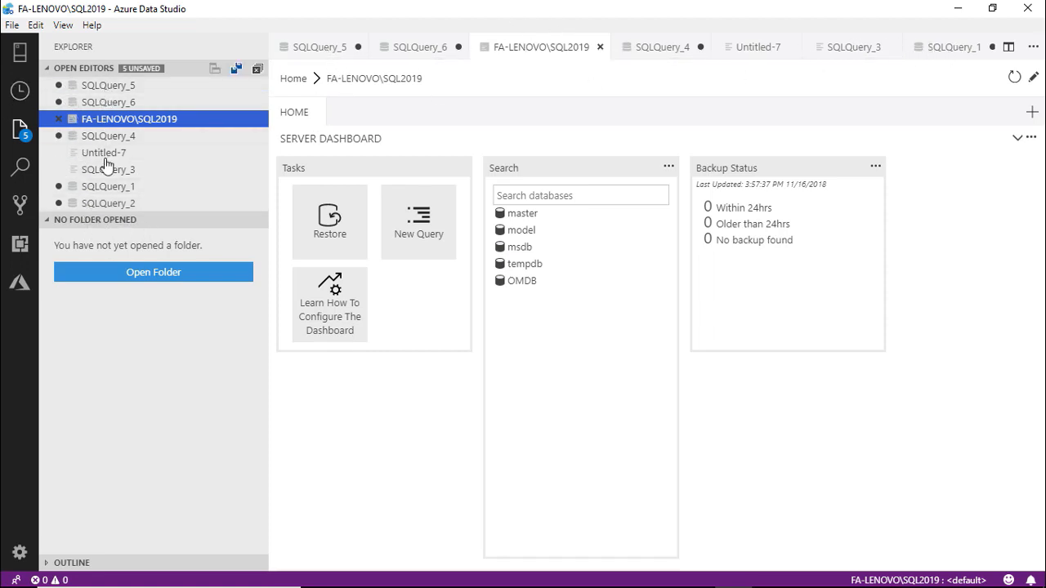
key(ctrl+shift+x)
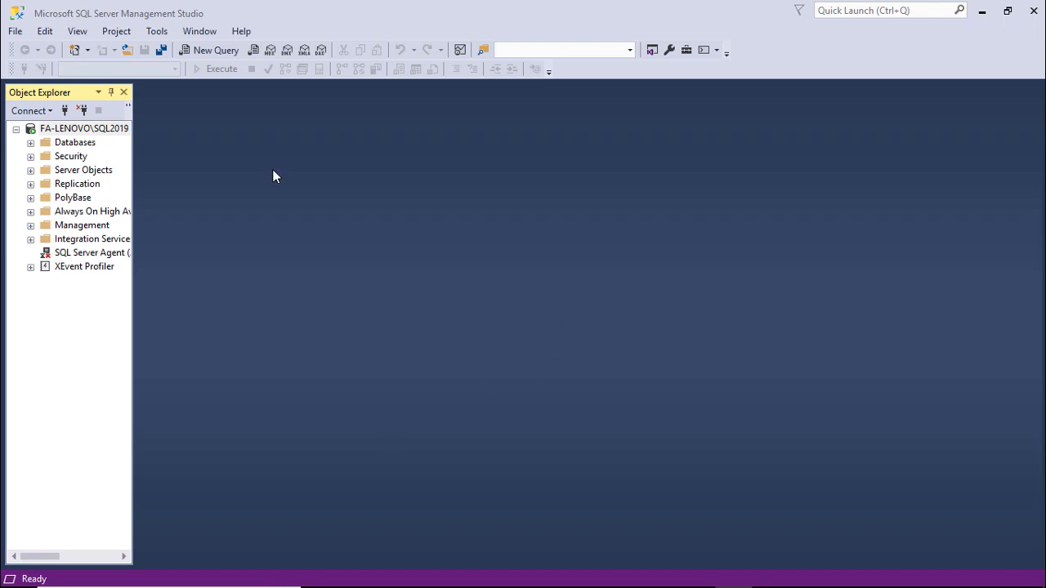
- Switch to SQL Server Management Studio and open a new query against the OMDB database
click(211, 50)
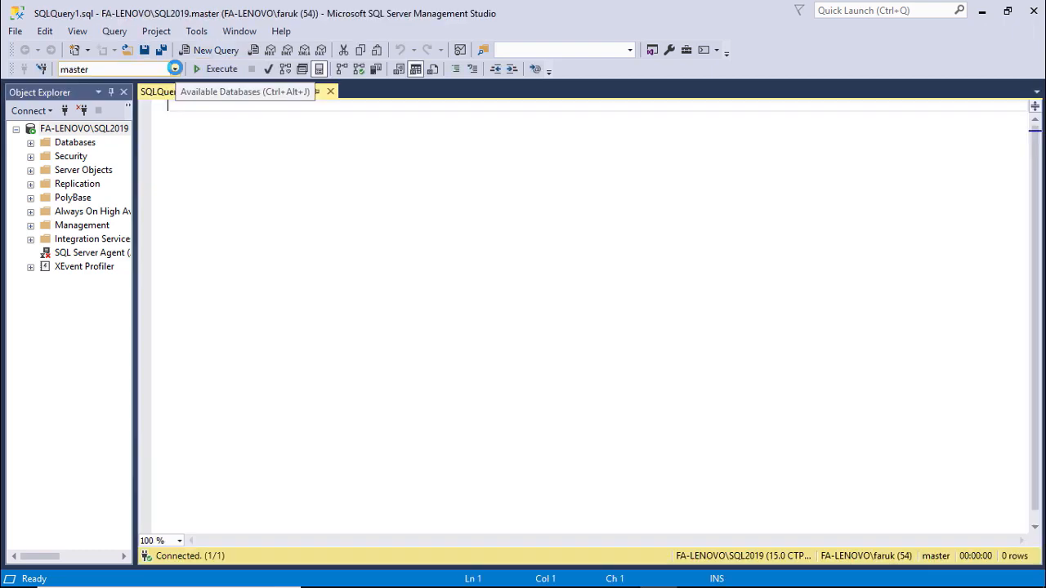
click(175, 69)
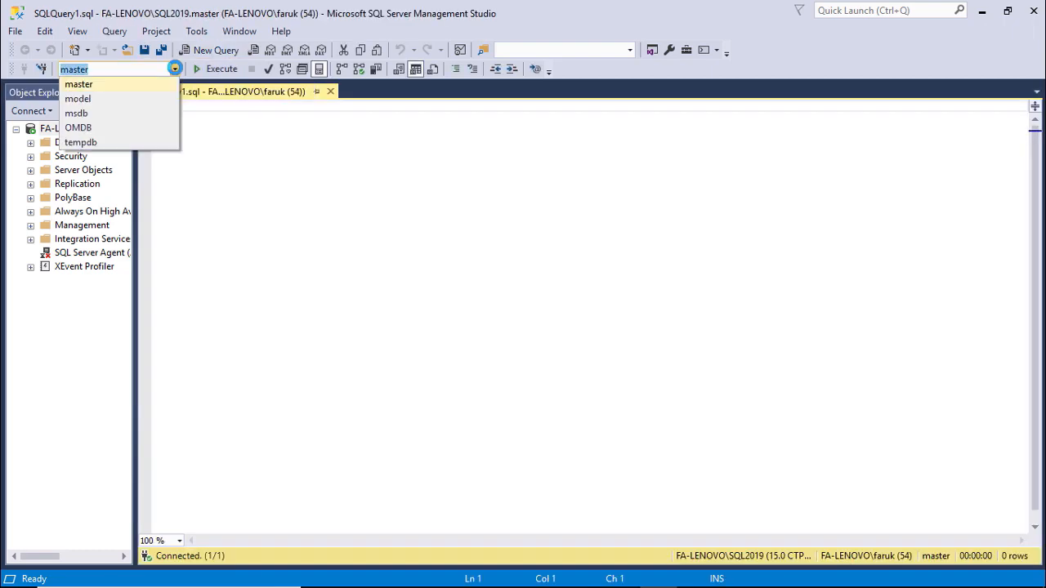
click(79, 128)
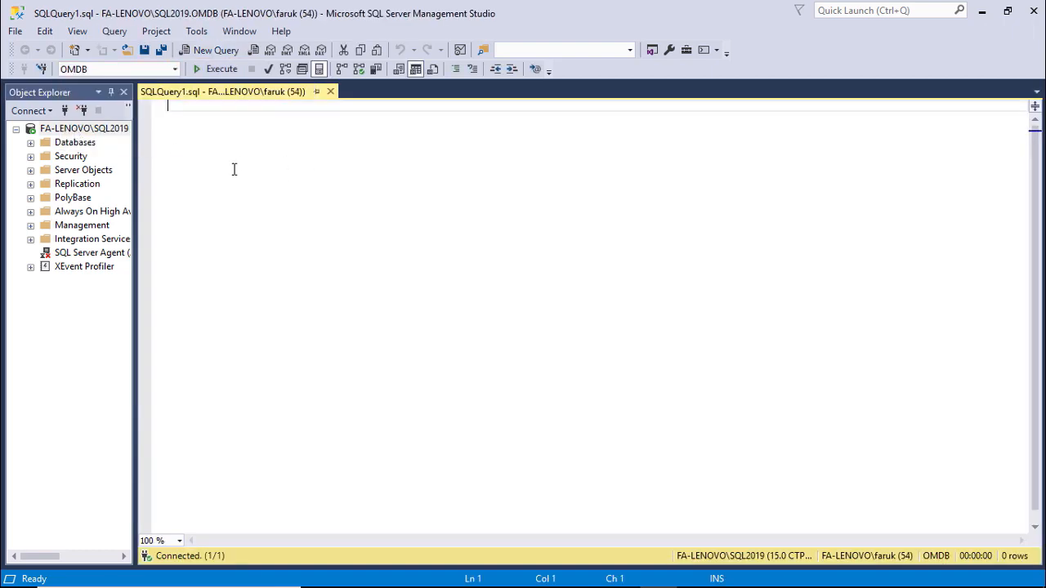
- Paste the query selecting the top 1000 BUYER and ORDER QTY rows from ORDER MANAGEMENT, and run it
right_click(234, 169)
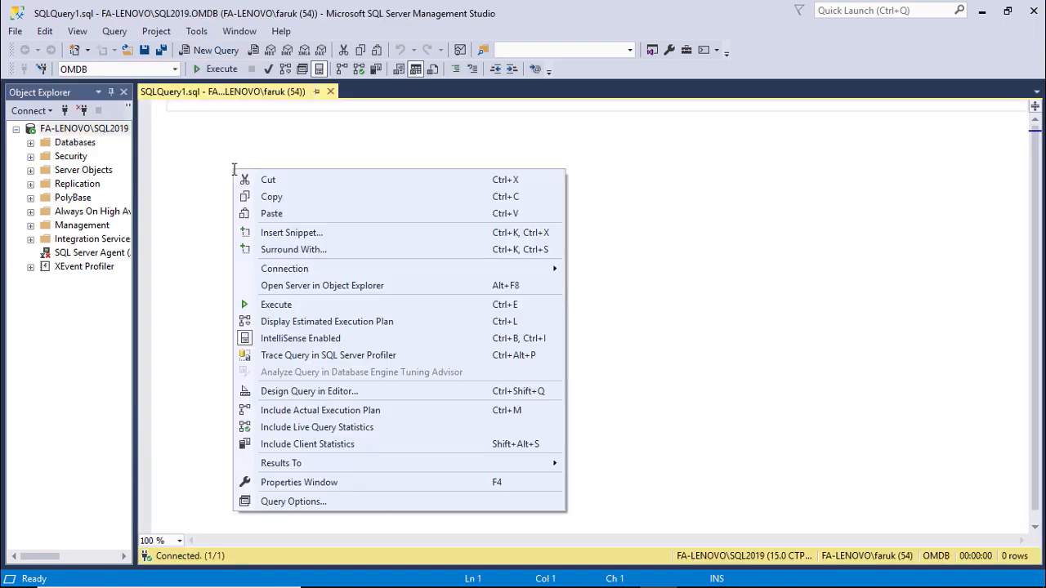
click(271, 214)
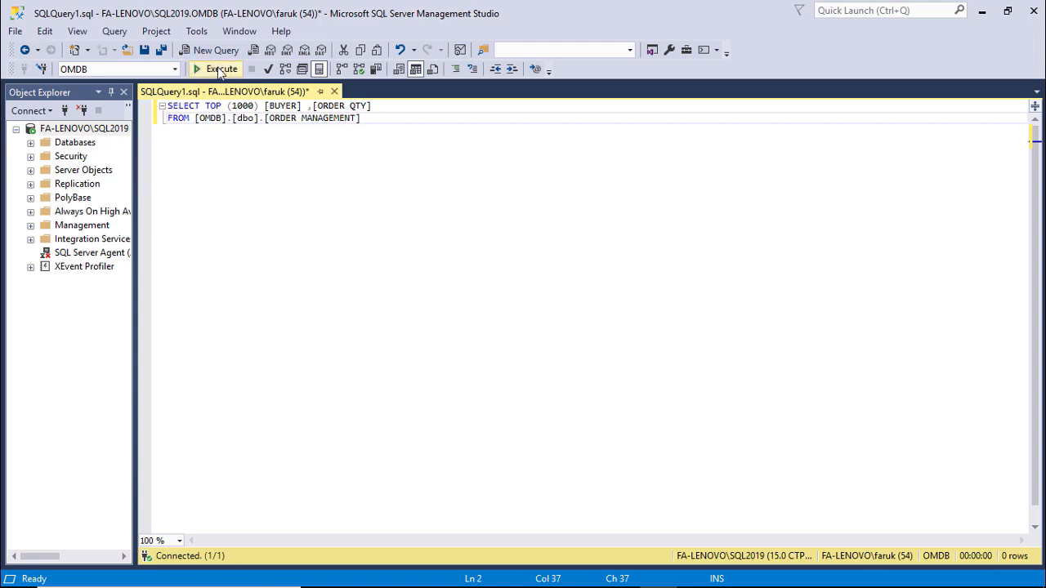
click(221, 69)
drag(1032, 473, 1031, 524)
- Replace the [ORDER QTY] column with PRICE in the query and run it again
drag(318, 106, 377, 102)
click(371, 151)
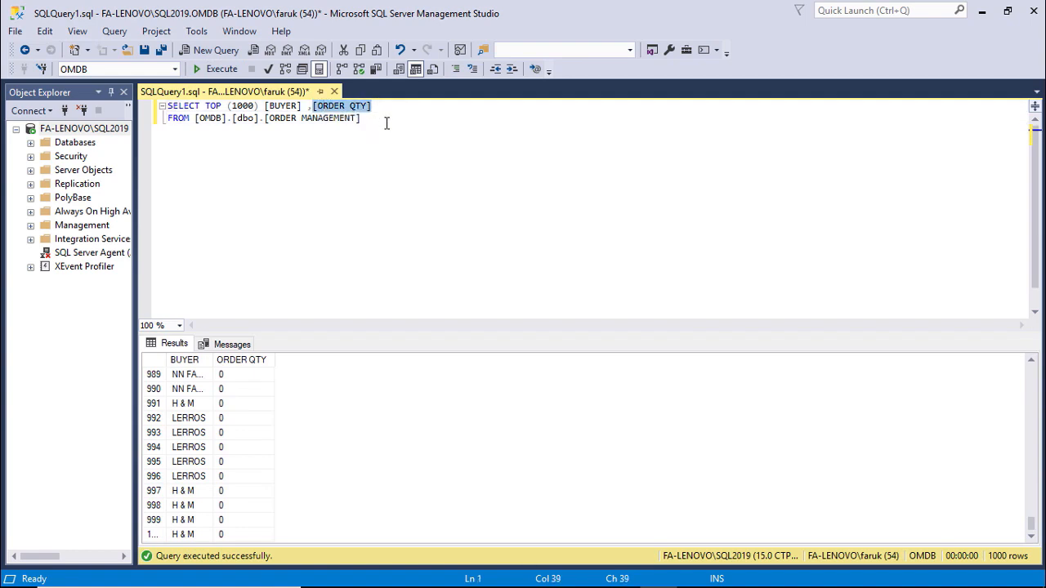
text(PRI)
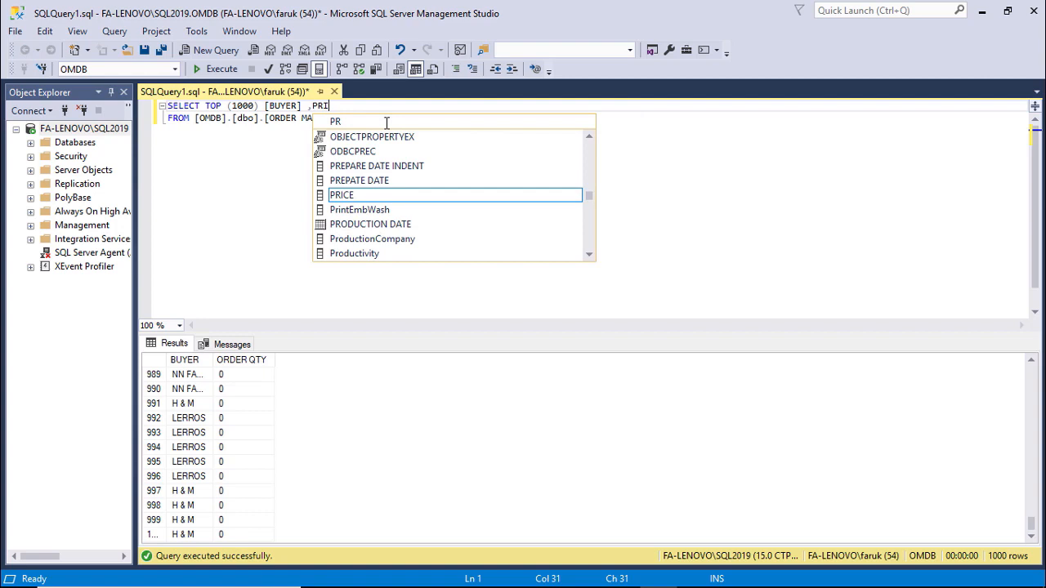
click(214, 72)
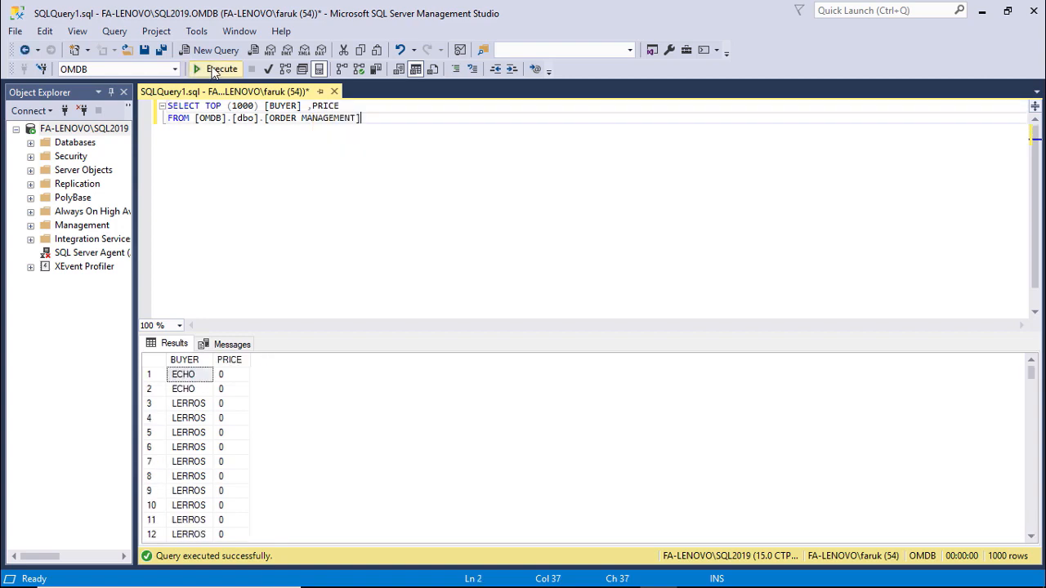
click(214, 72)
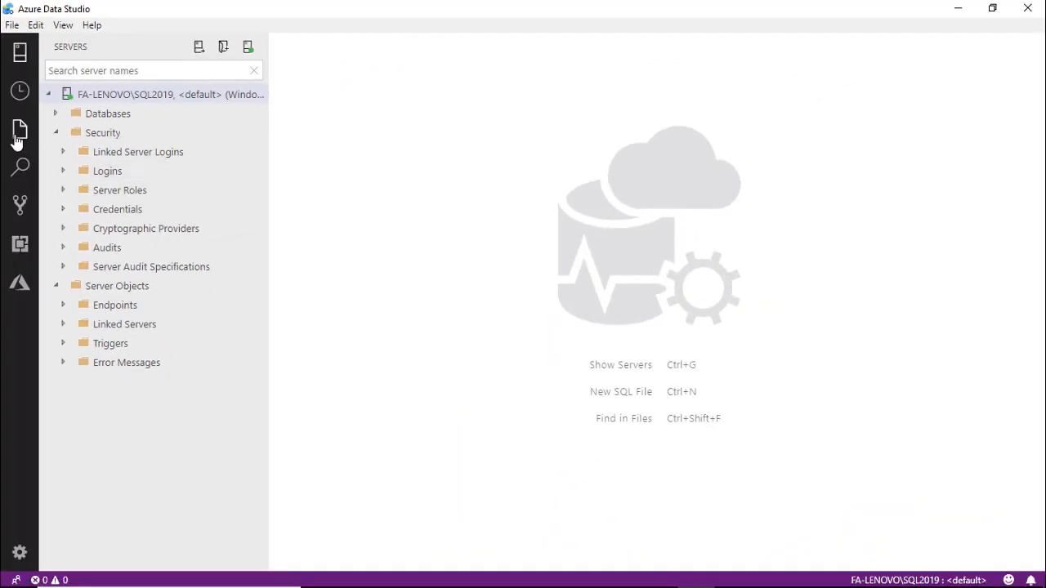
- In Azure Data Studio, show the file explorer and create a new SQL query file
click(20, 131)
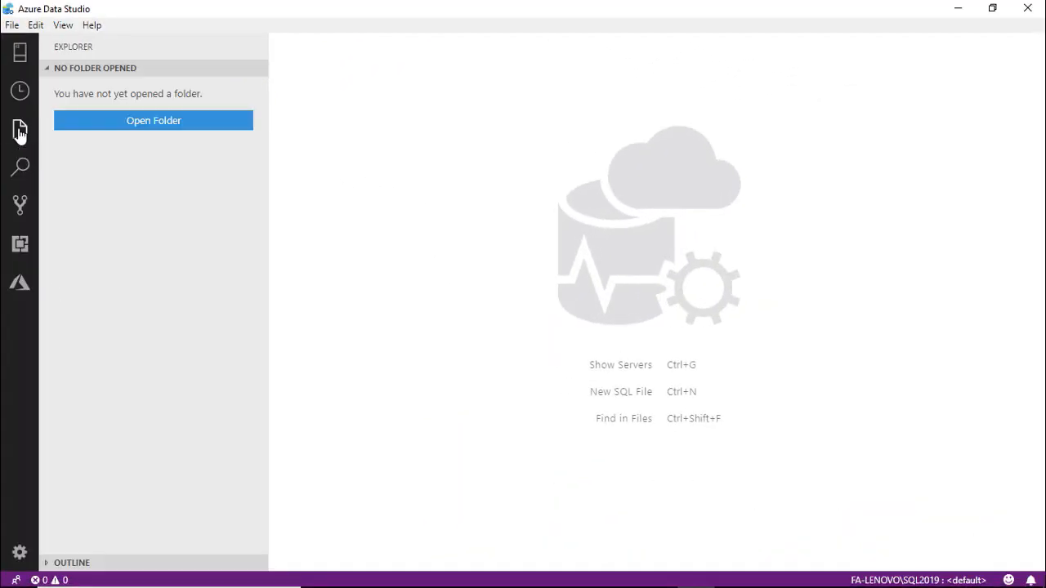
right_click(488, 73)
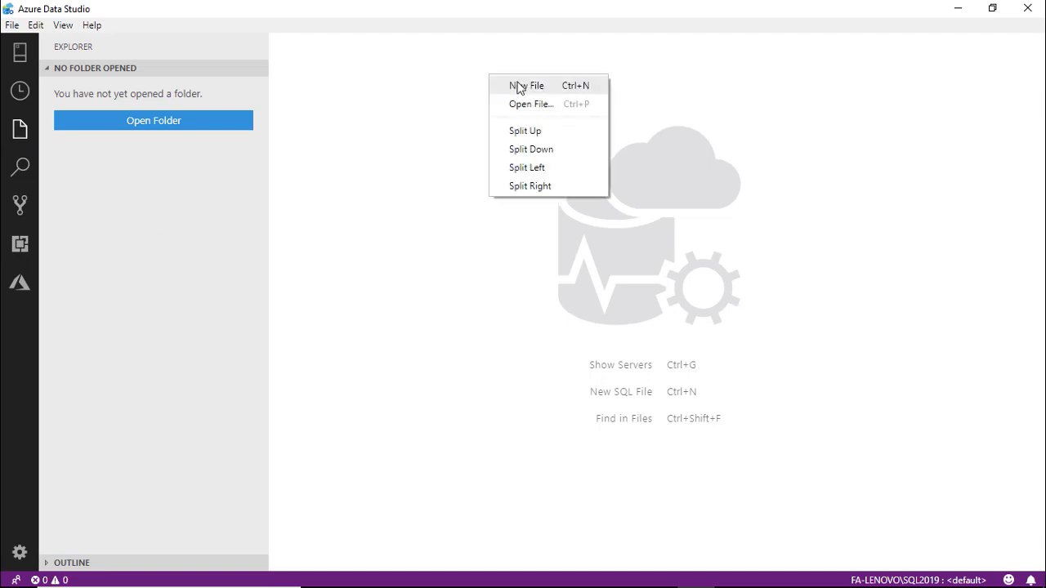
click(518, 88)
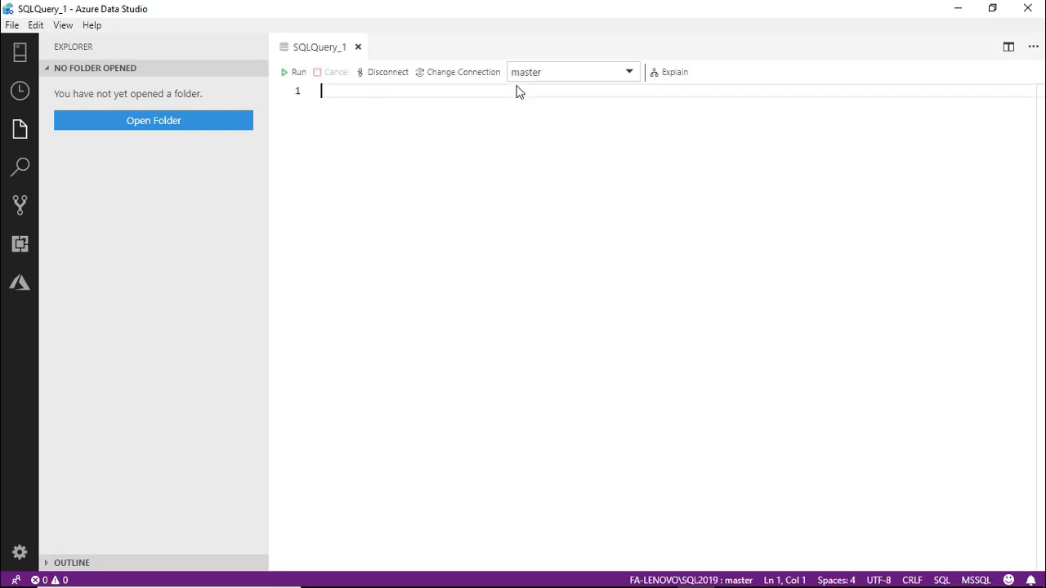
- Paste the copied BUYER and ORDER QTY query on ORDER MANAGEMENT into the empty file and run it
right_click(397, 94)
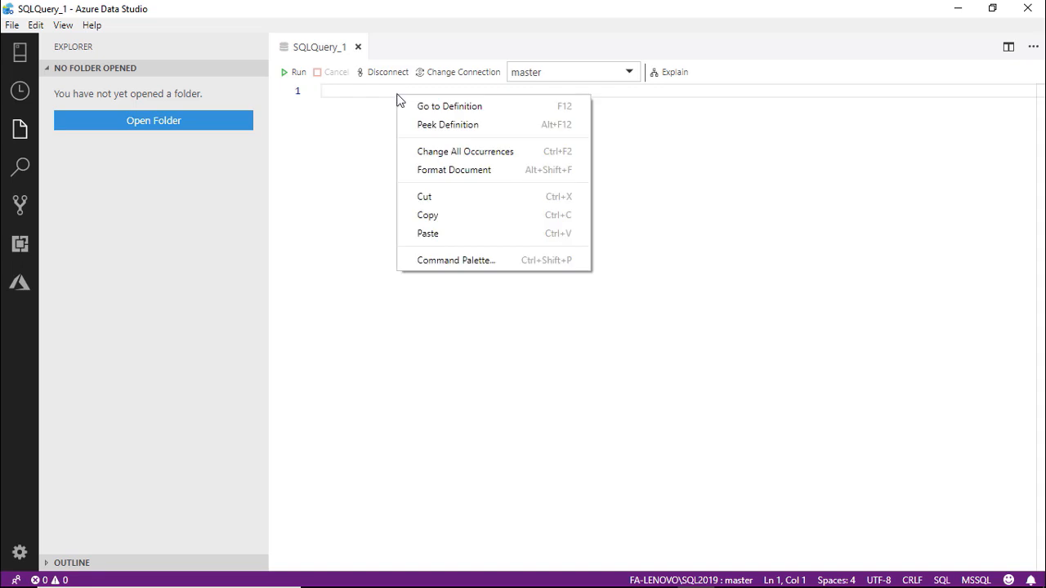
click(425, 236)
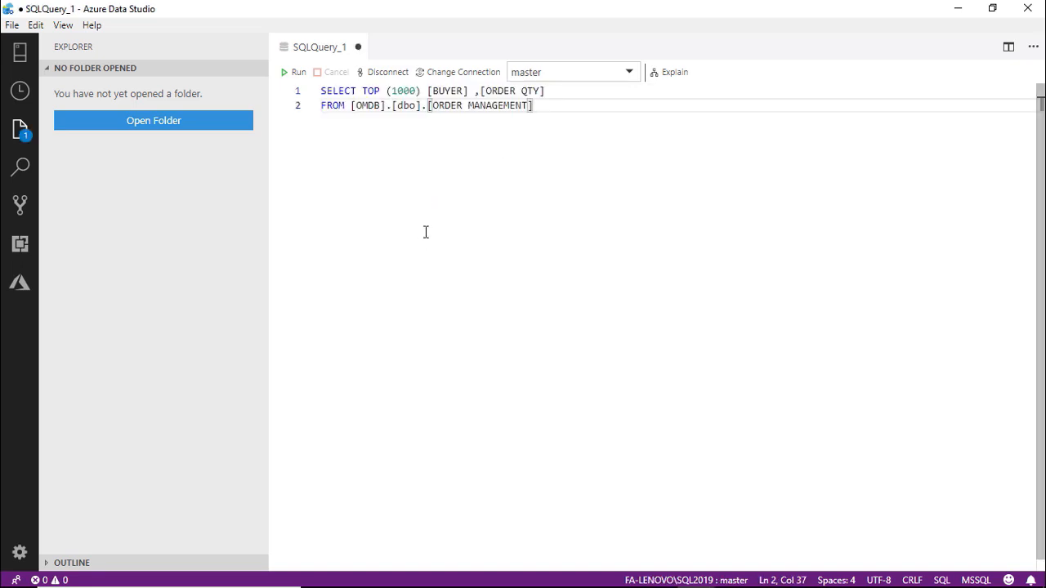
click(286, 75)
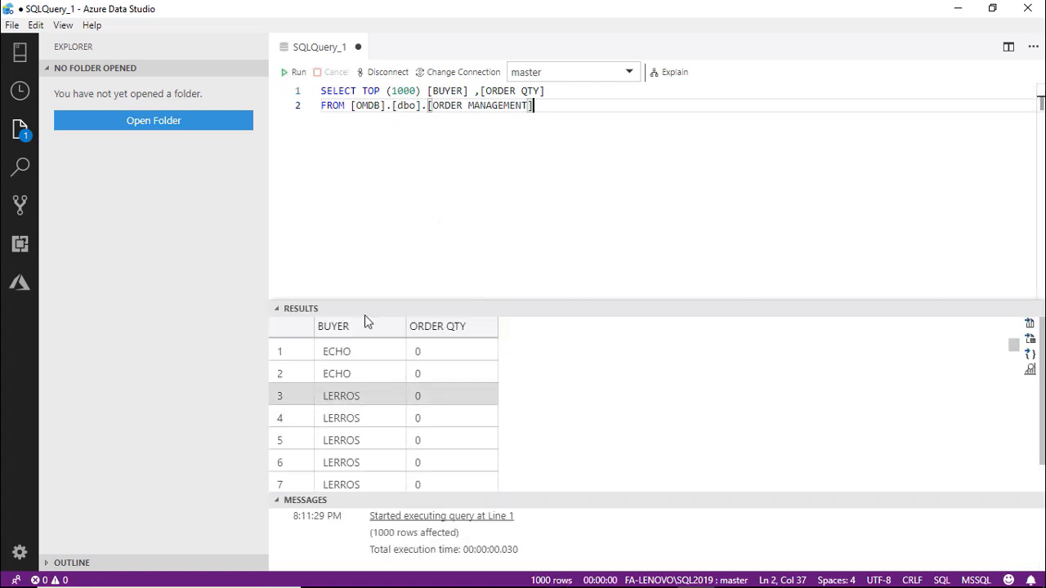
- Replace the [ORDER QTY] column in this query with PRICE
double_click(503, 91)
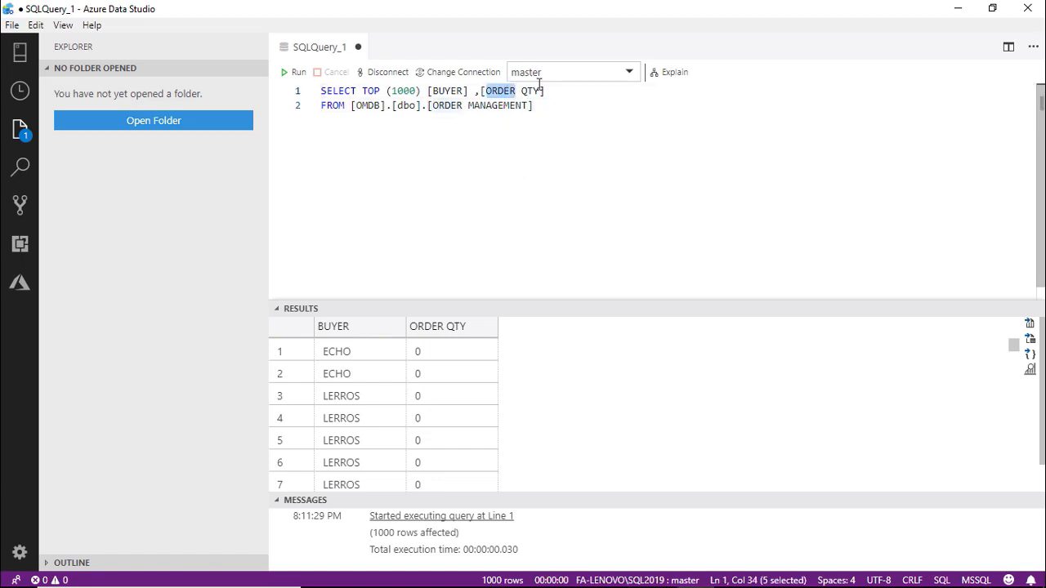
drag(553, 91, 479, 91)
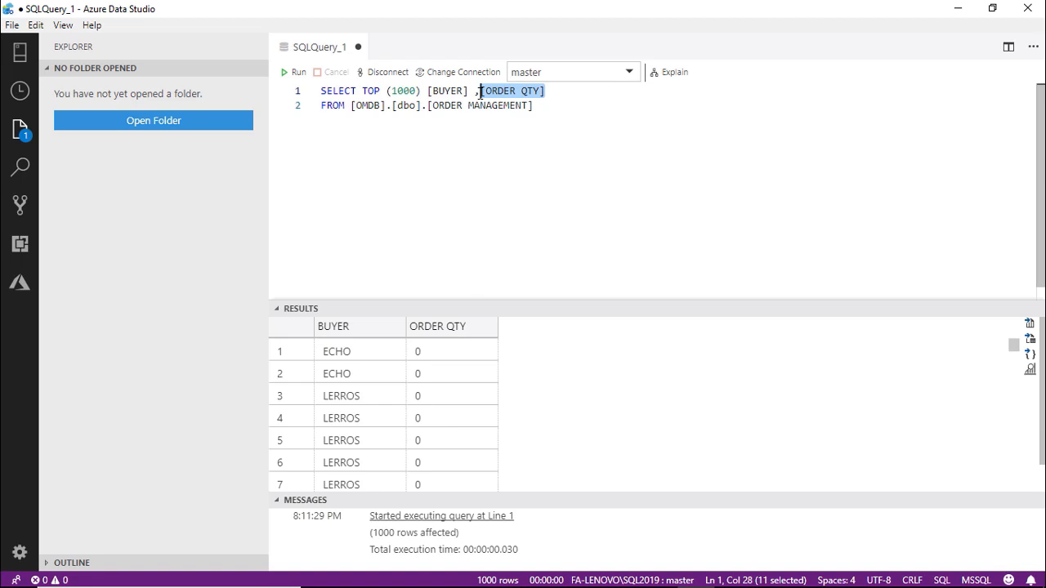
text(PRICE)
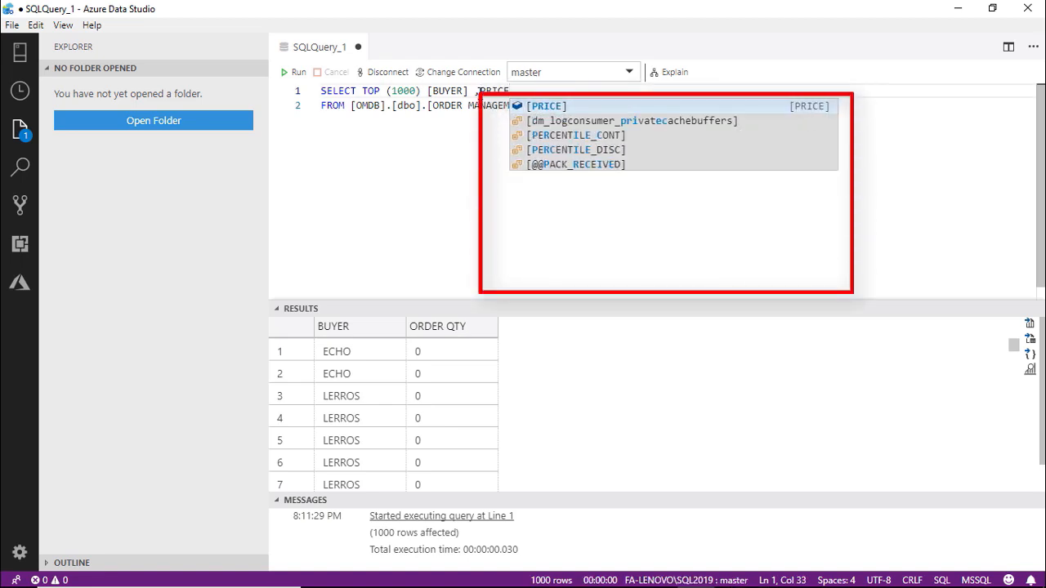
key(Down)
key(Return)
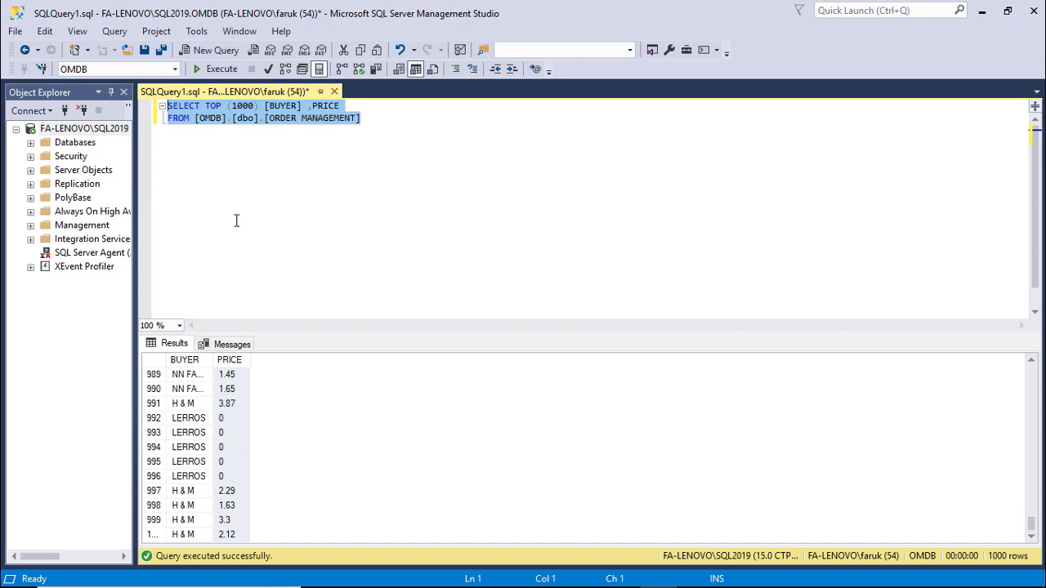
- In SQL Server Management Studio, open the selected query in the Query Designer and add a Group By clause
right_click(223, 118)
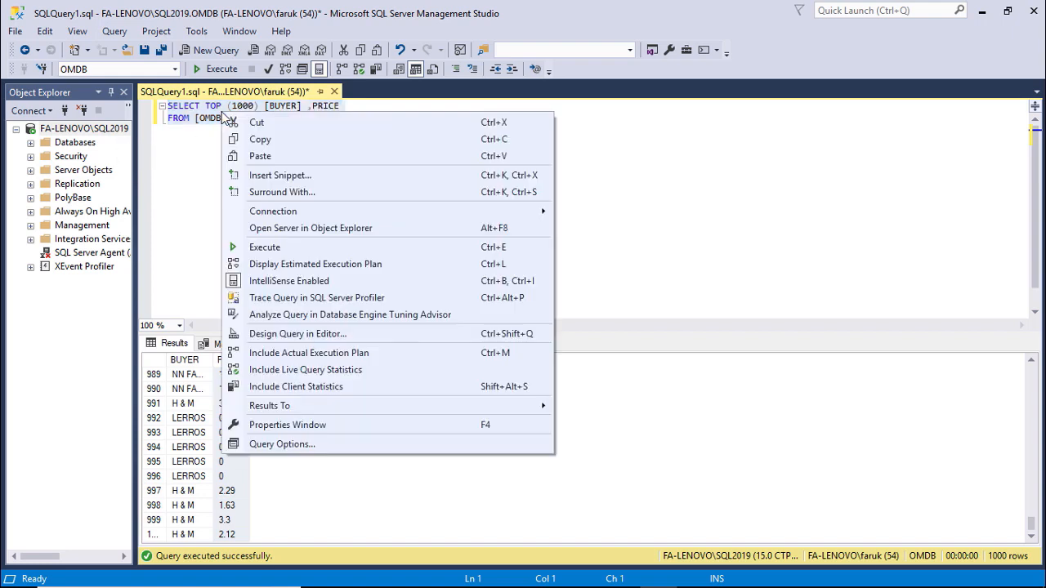
click(290, 335)
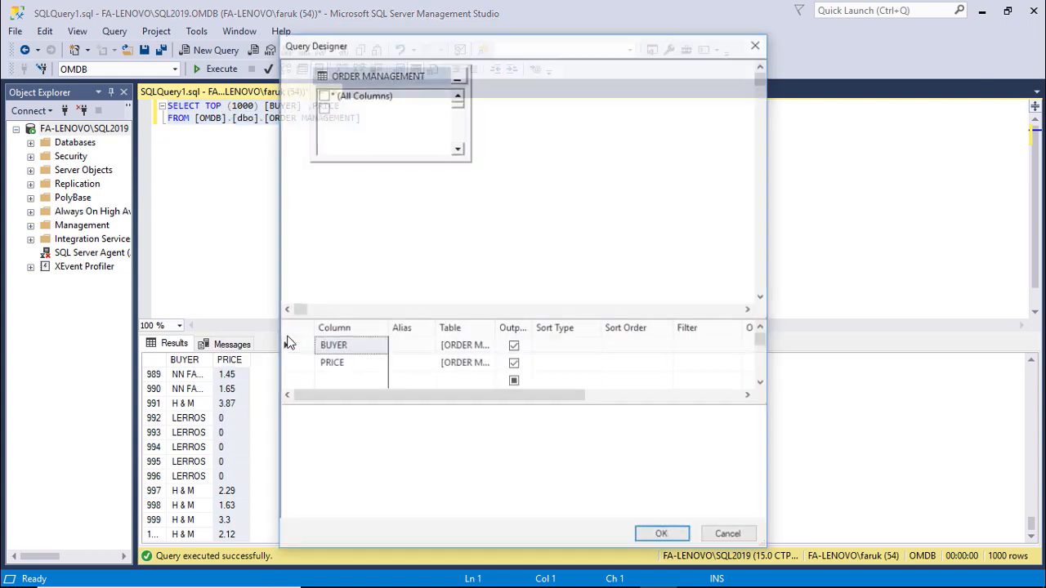
right_click(553, 99)
right_click(521, 100)
right_click(519, 88)
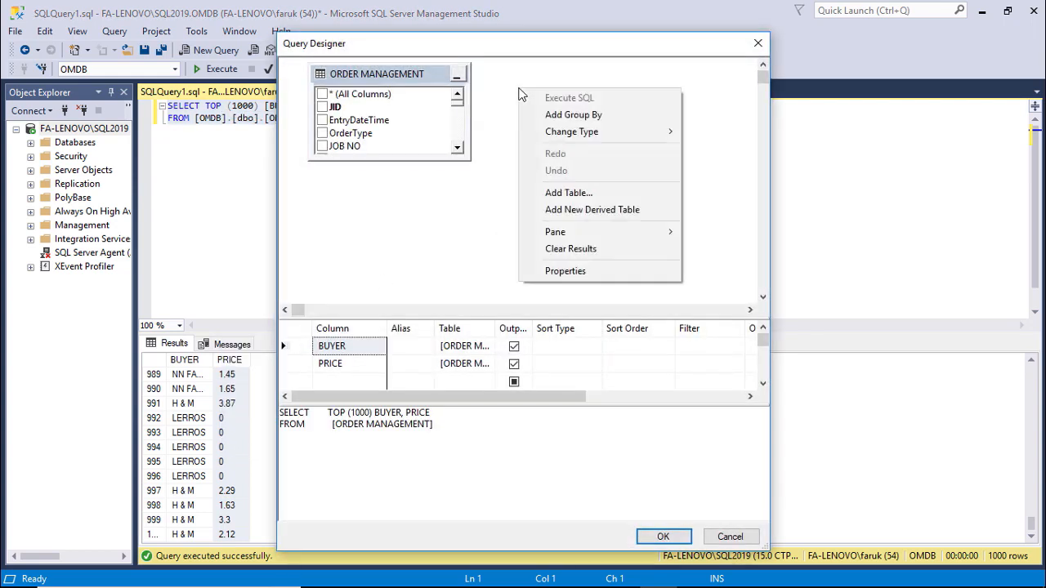
click(562, 121)
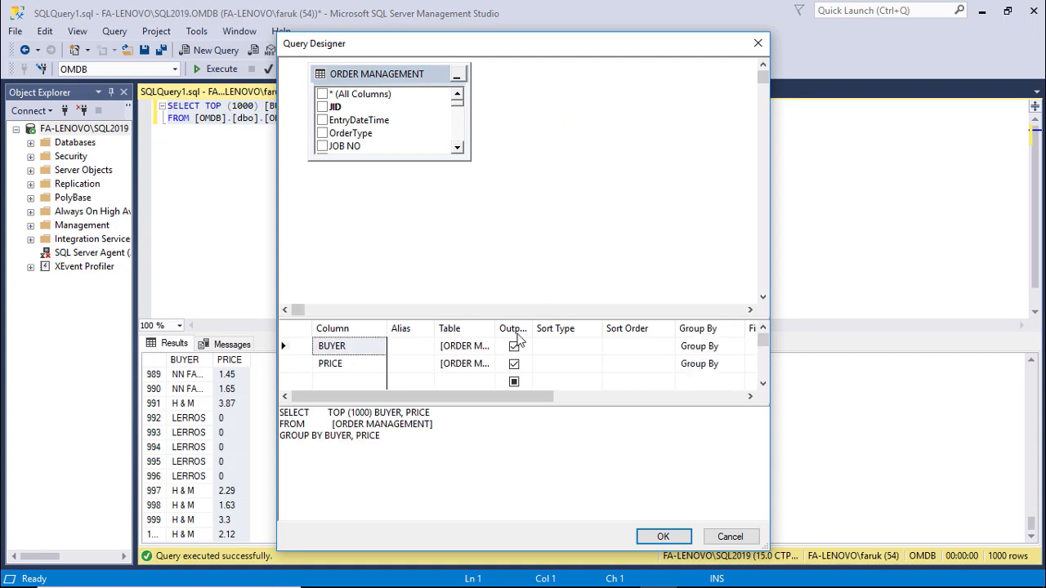
- Enlarge the criteria grid and set the PRICE column's grouping to Sum
drag(523, 316, 523, 255)
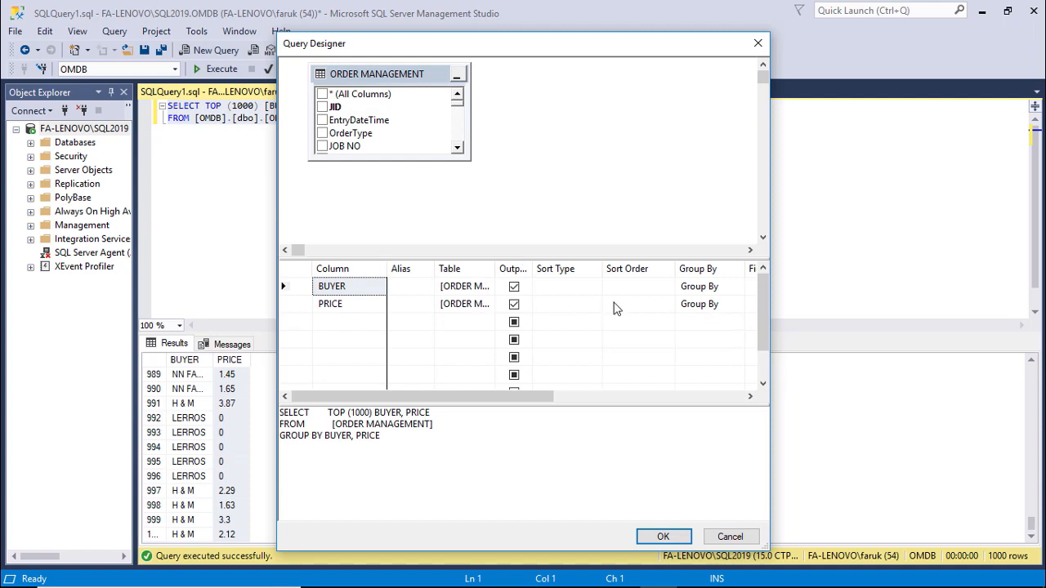
click(724, 305)
click(738, 304)
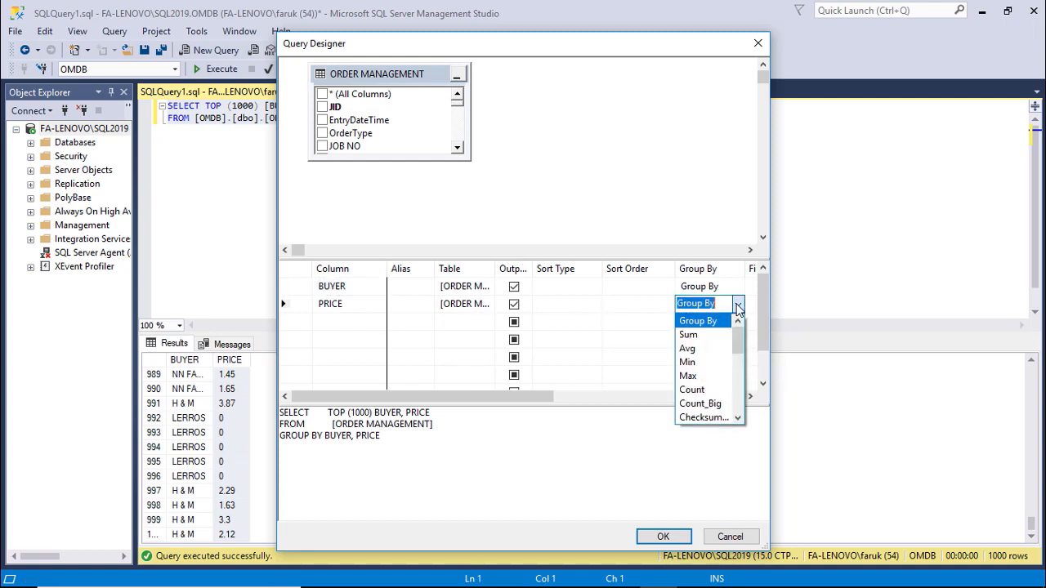
click(686, 335)
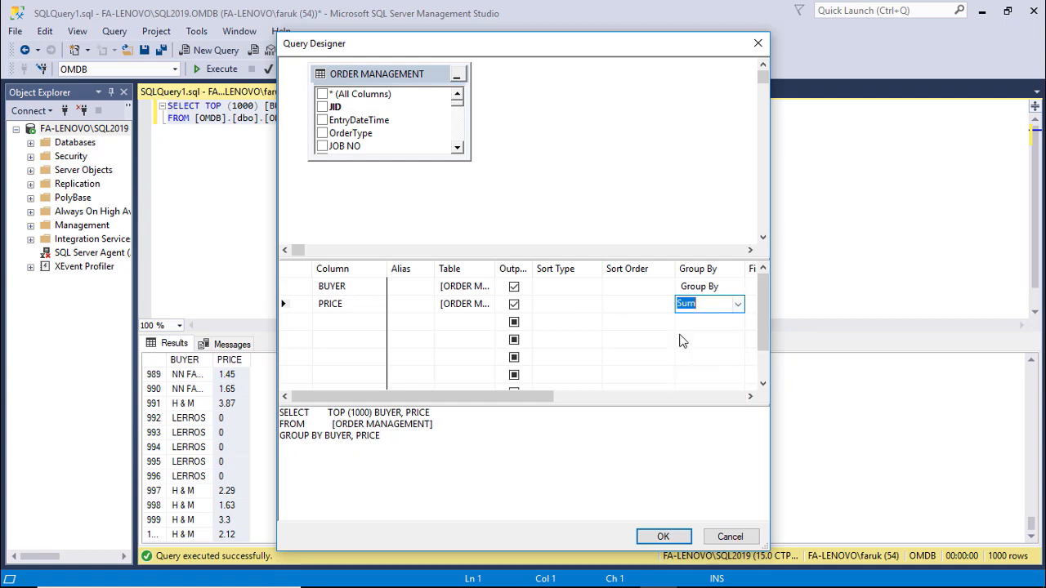
click(688, 347)
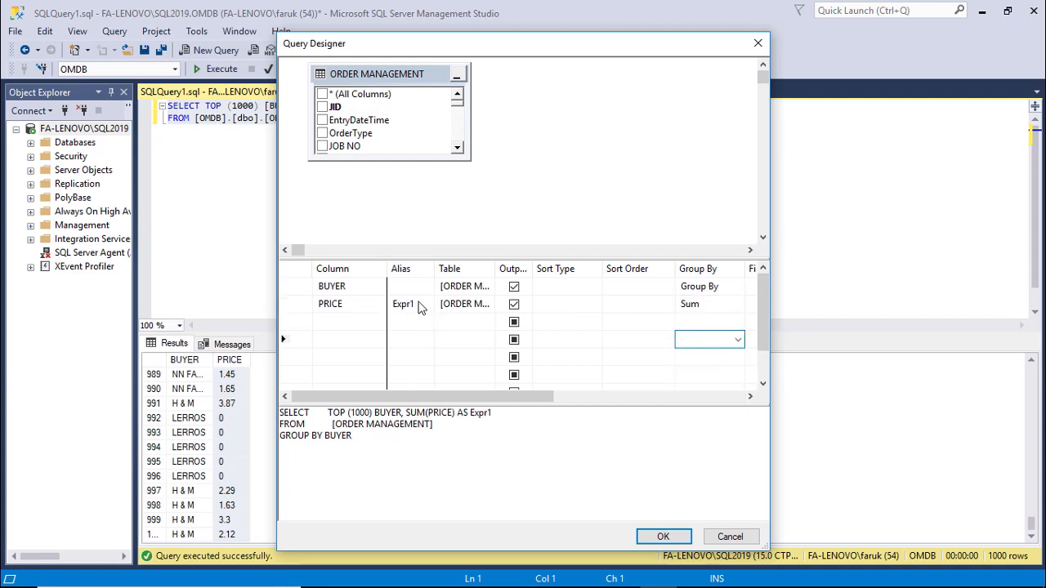
- Set the alias of the summed column to PRICE and apply the designed query to the editor
click(421, 304)
drag(422, 303, 364, 304)
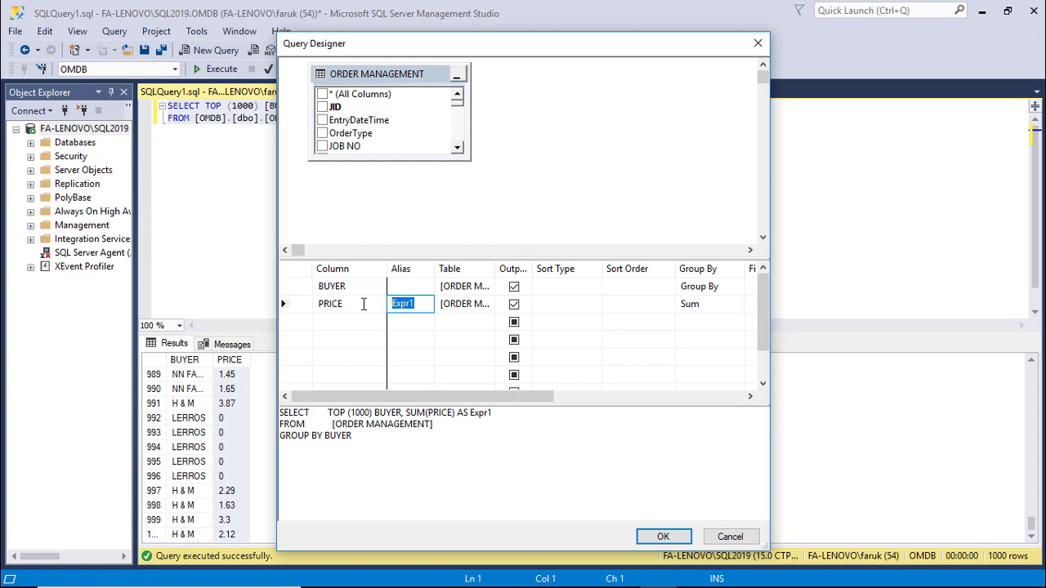
text(PRICE)
click(492, 513)
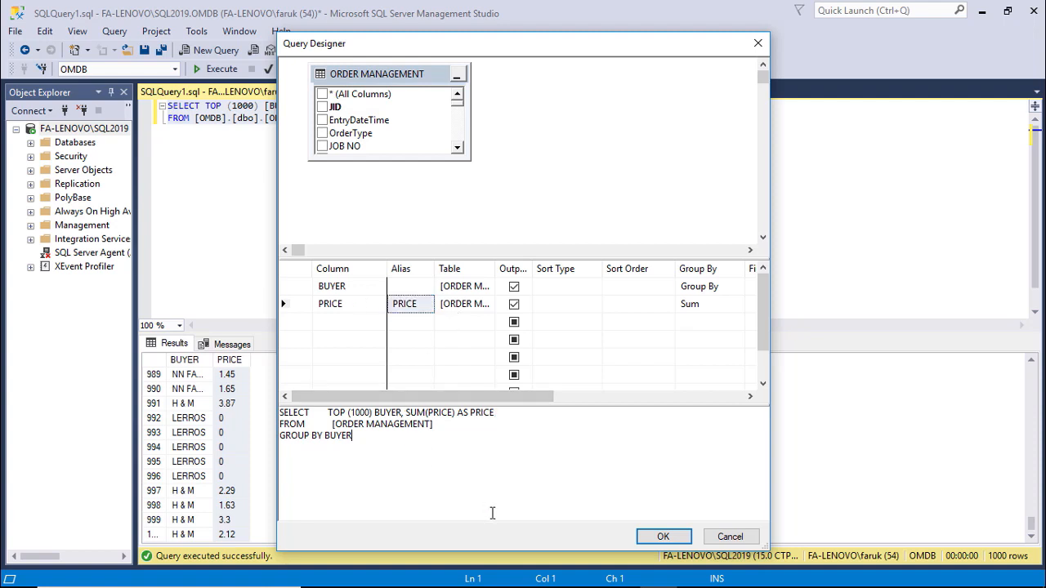
click(661, 537)
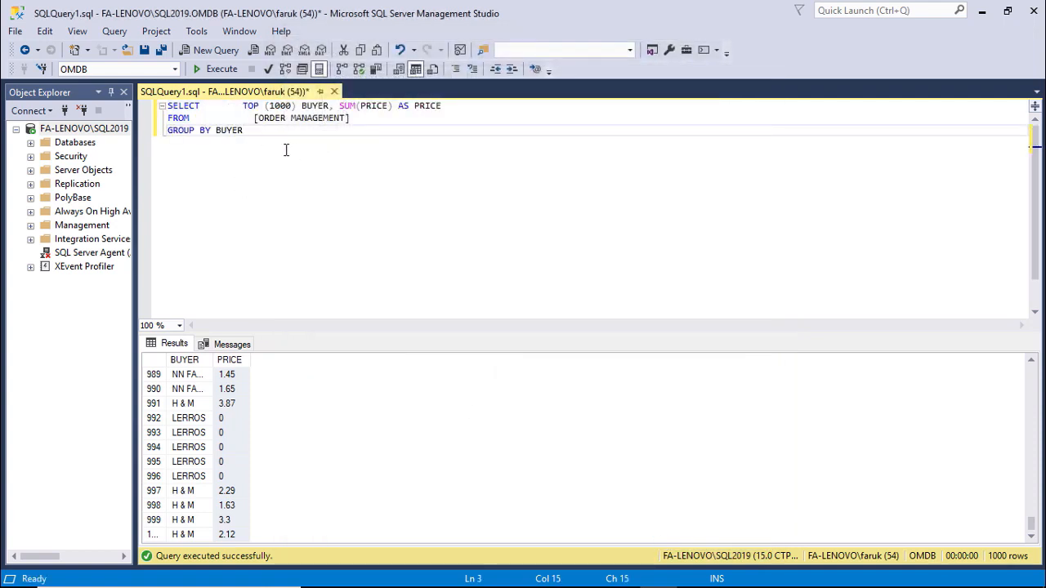
- Copy the grouped query, run it and review the summed price for each buyer
drag(294, 139, 99, 103)
key(ctrl+c)
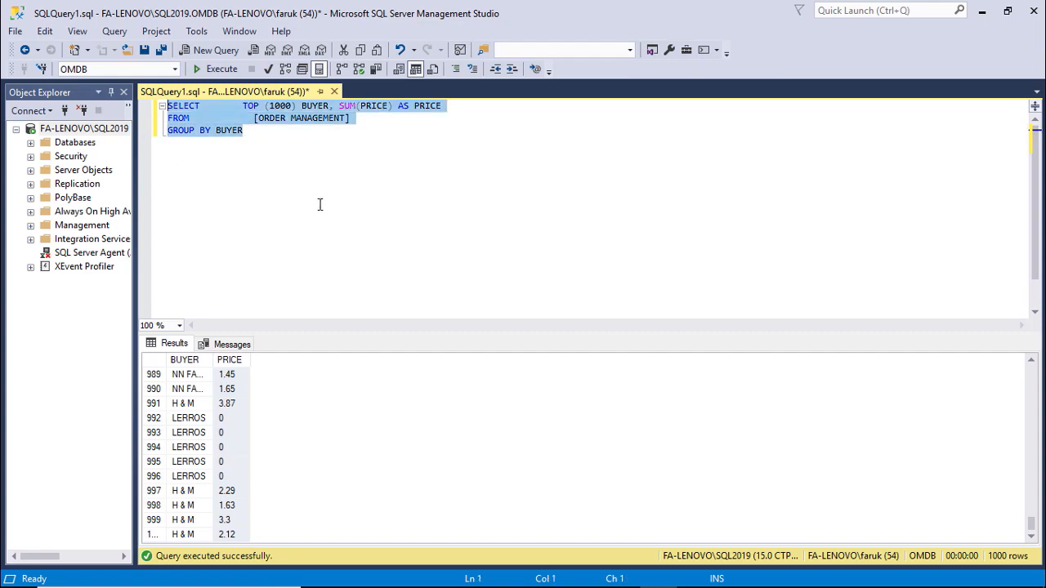
click(216, 69)
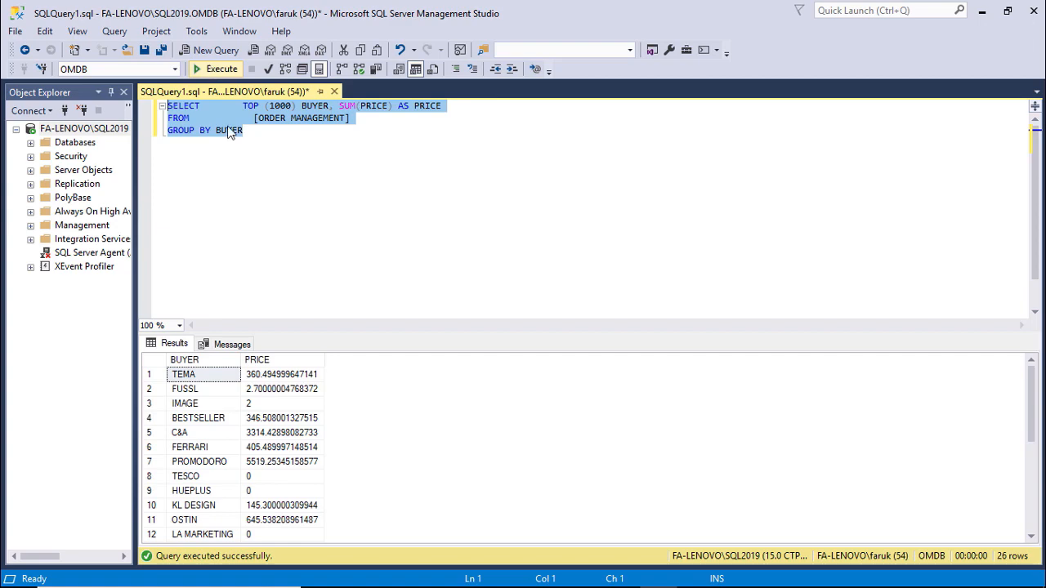
scroll(237, 480, down, 5)
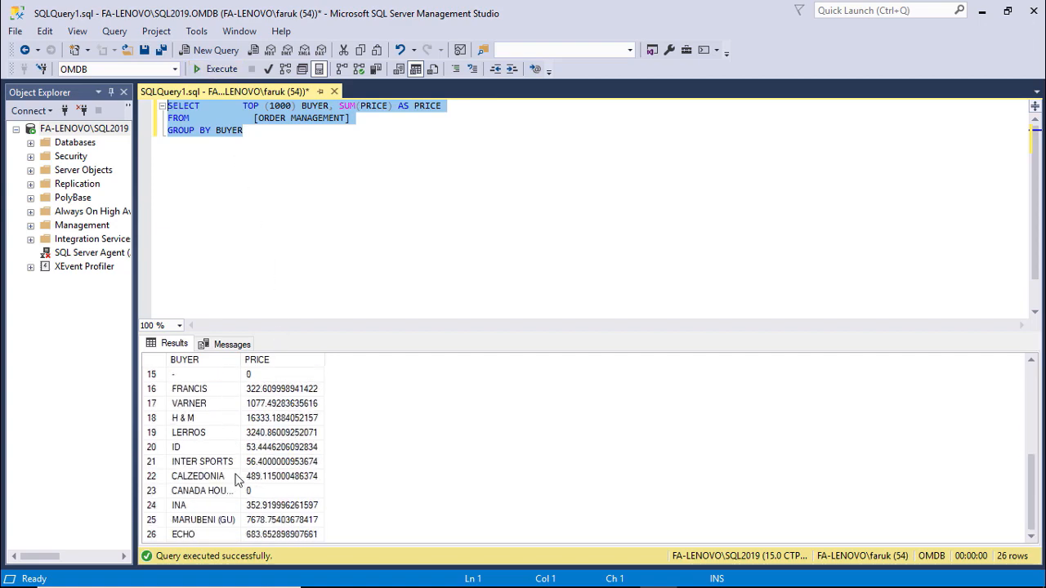
scroll(237, 481, up, 5)
scroll(237, 480, down, 5)
scroll(237, 480, up, 3)
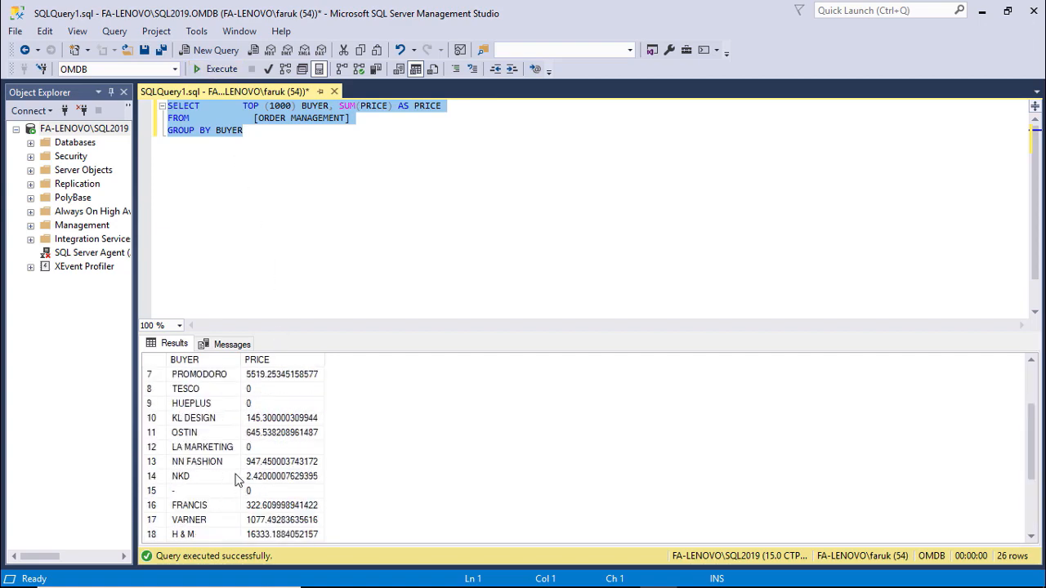
scroll(246, 412, down, 3)
scroll(250, 481, up, 5)
click(311, 200)
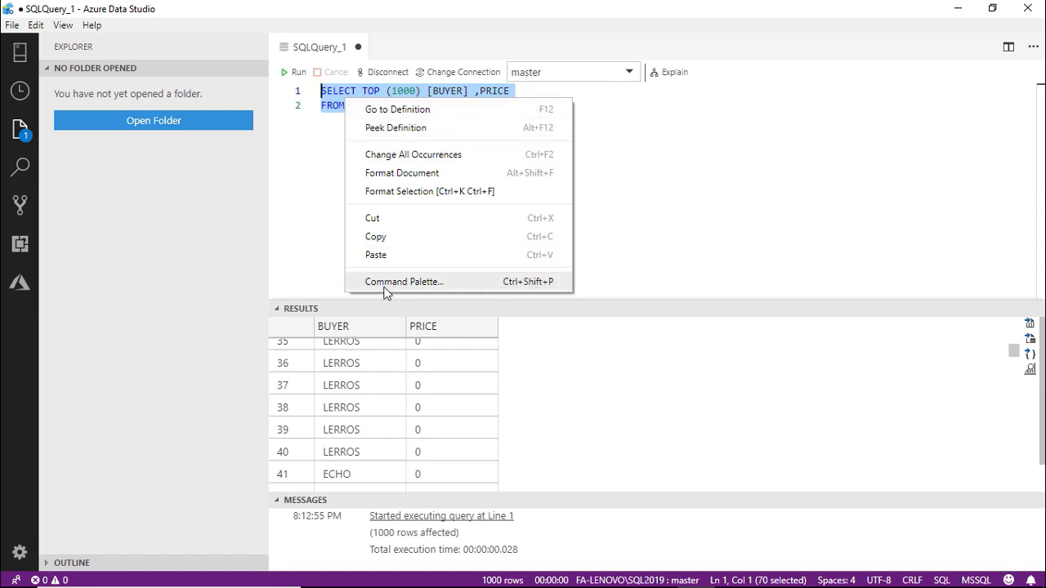
- In Azure Data Studio, replace the selected query with the copied SUM(PRICE) query grouped by BUYER
key(Escape)
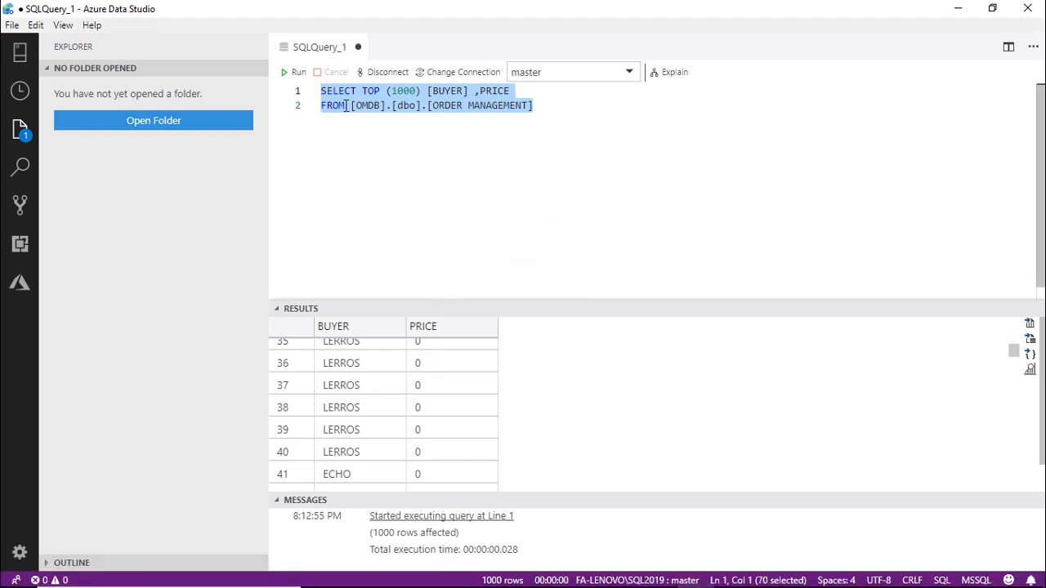
right_click(346, 105)
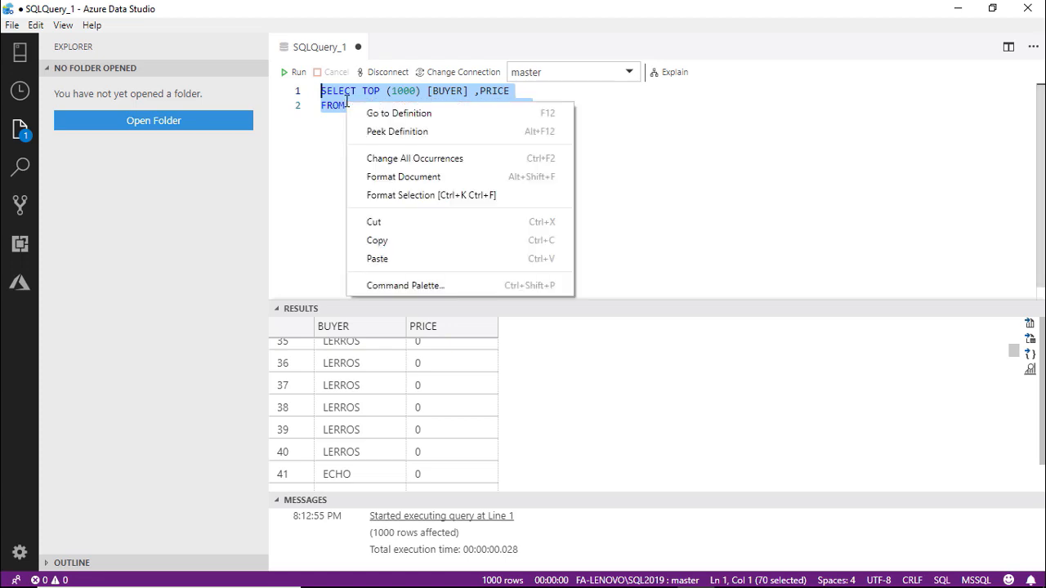
click(384, 259)
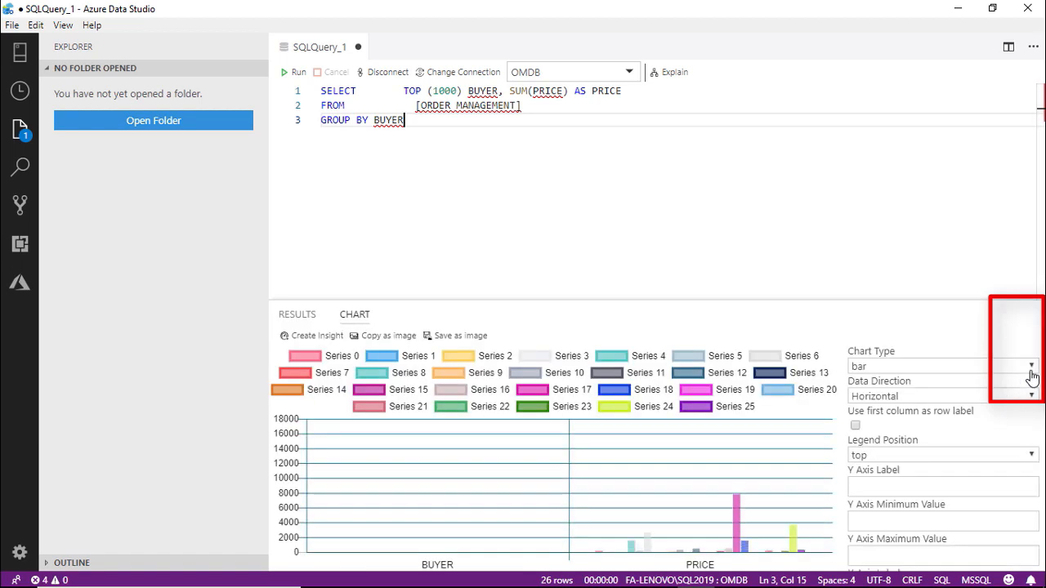
- Check the chart type options and set the bar chart's data direction to Vertical
click(1030, 370)
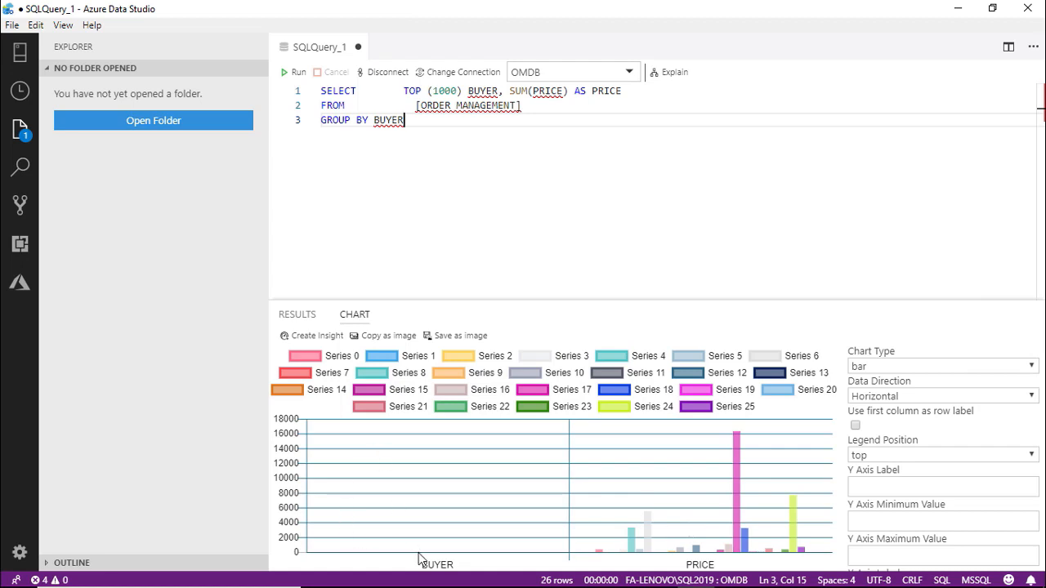
click(1038, 398)
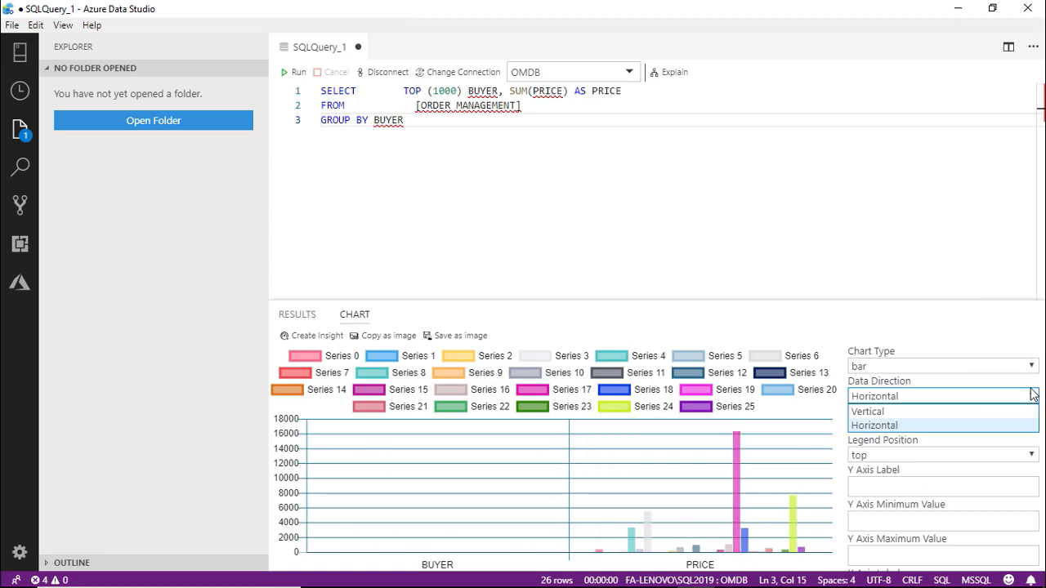
click(878, 415)
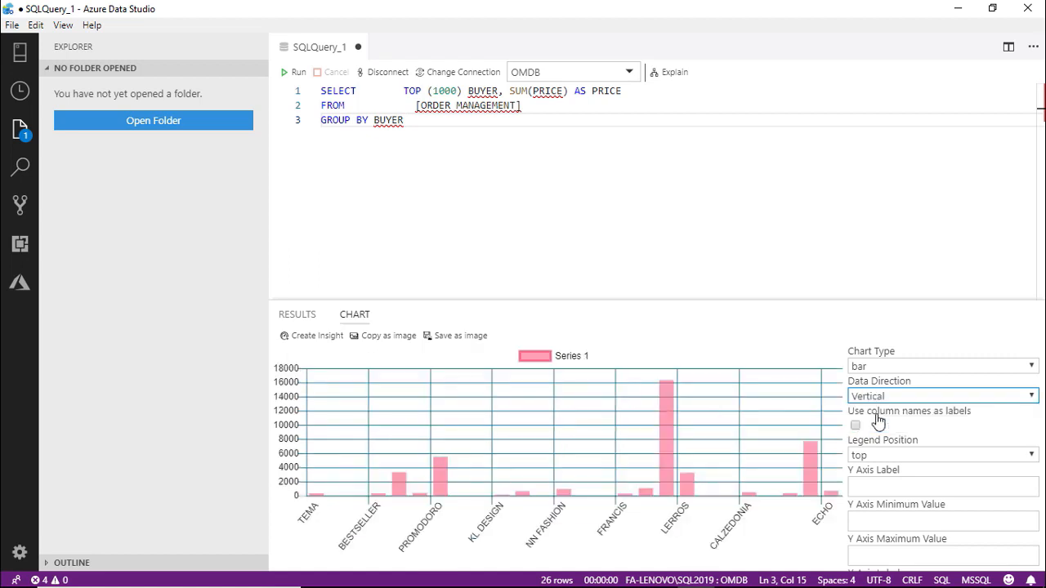